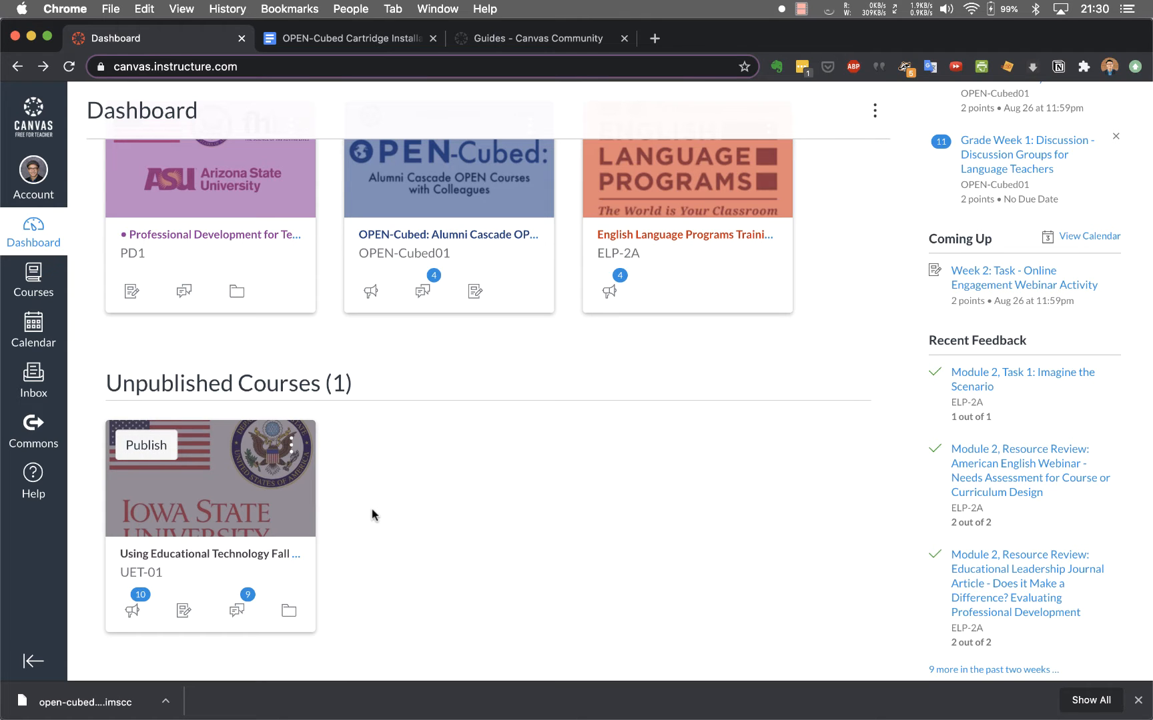
- Open the unpublished Using Educational Technology Fall 2020 course and go to its settings
left_click(313, 467)
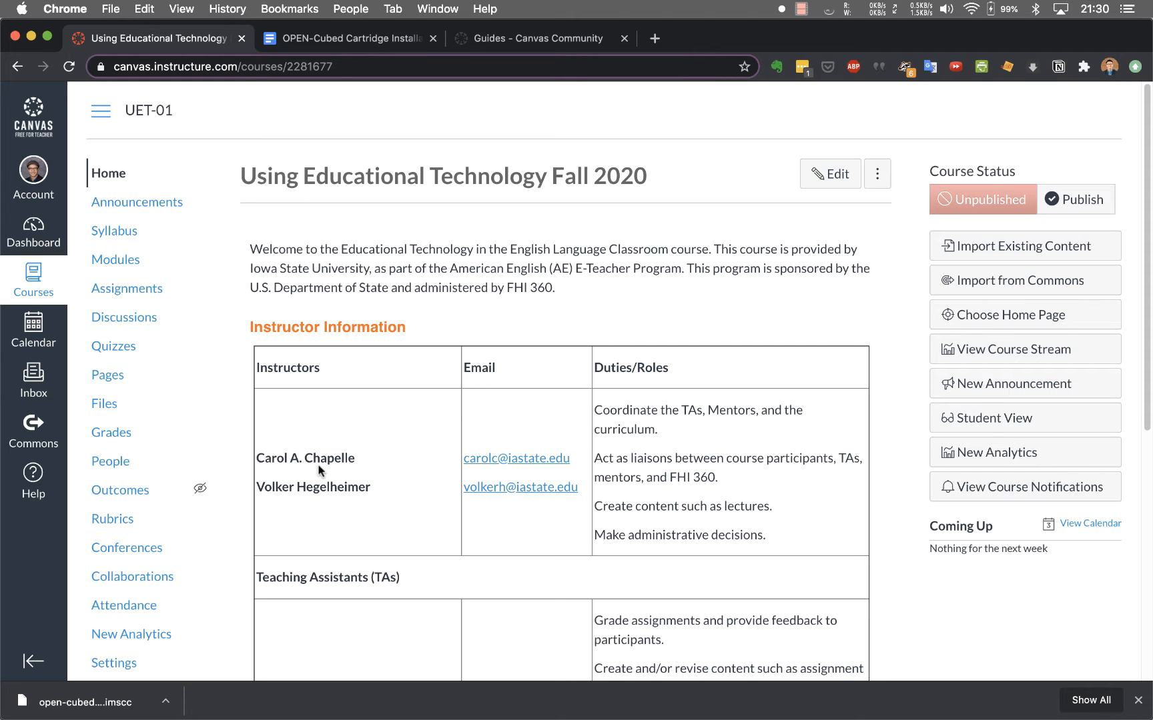
scroll(318, 471, "down", 5)
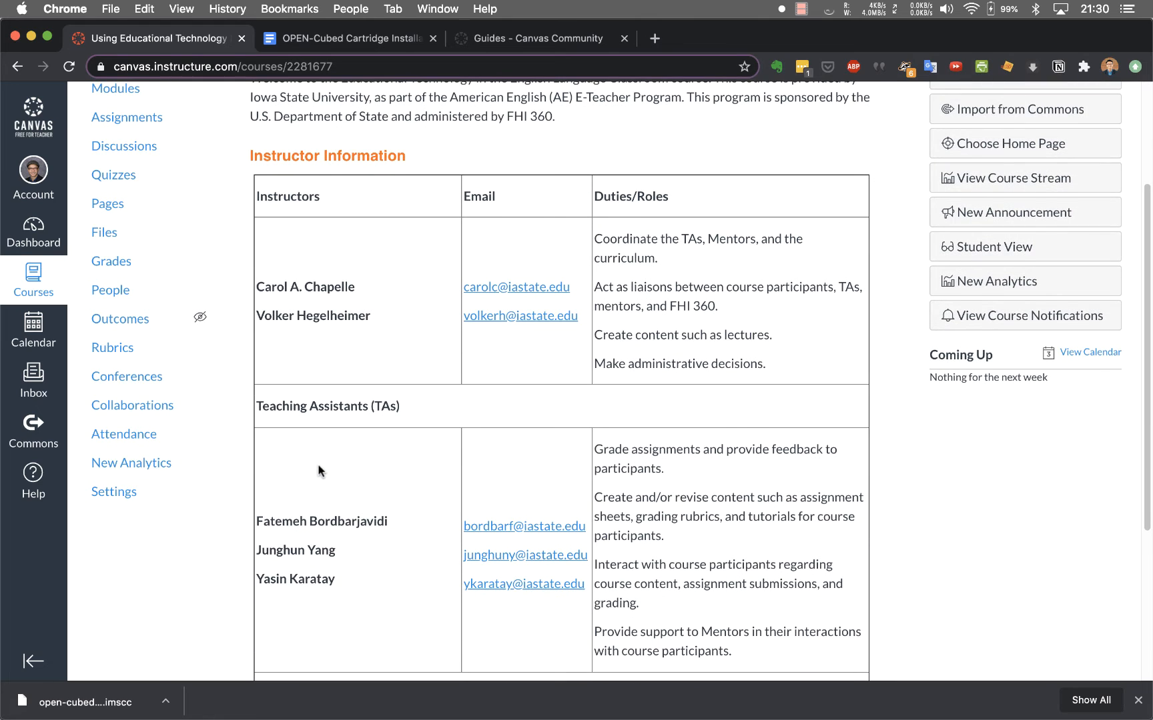
scroll(319, 470, "down", 1)
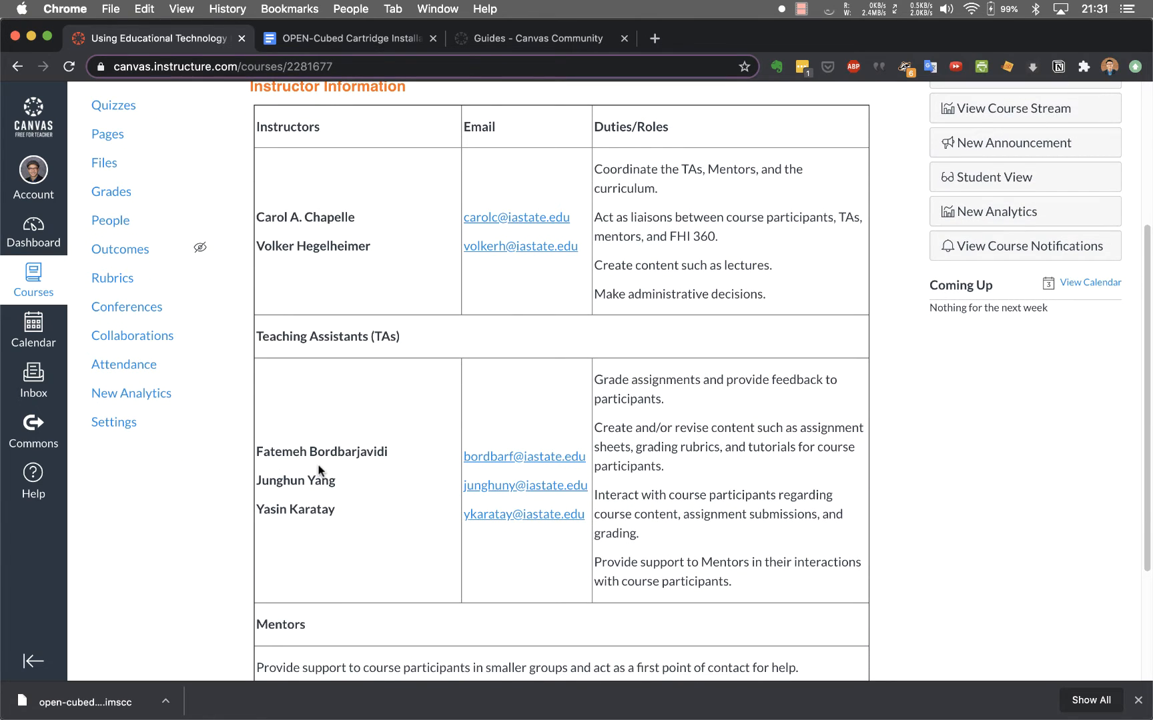
left_click(108, 429)
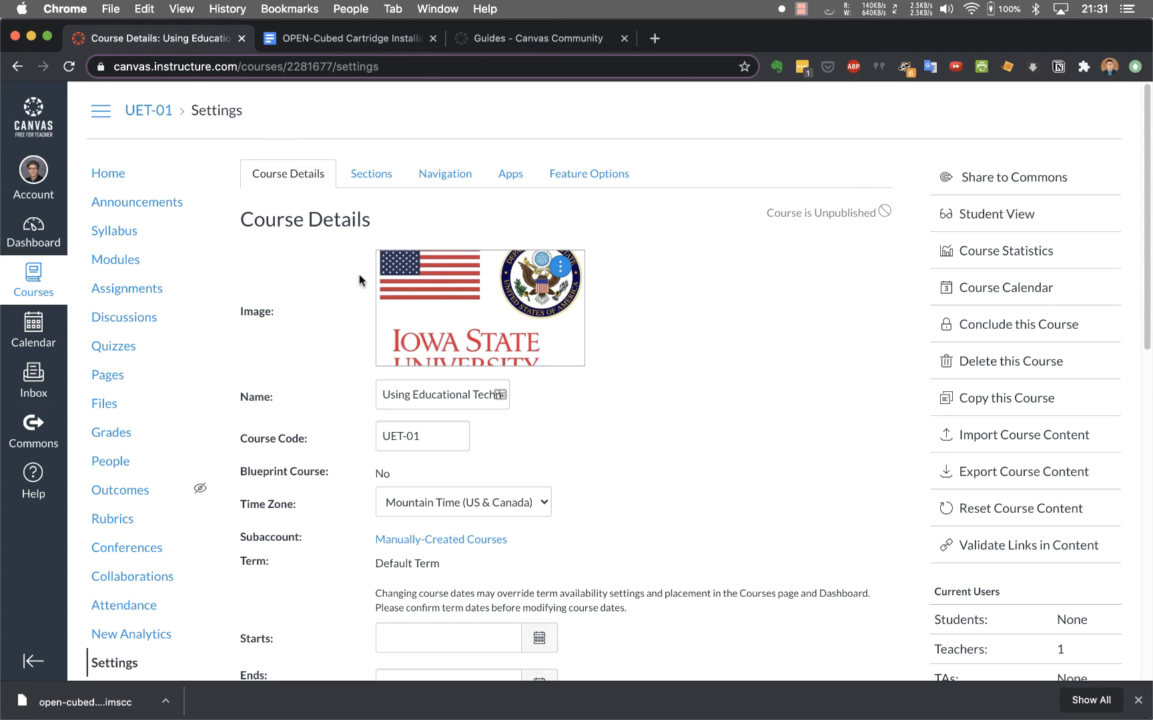
- Replace the course image with the Unsplash photo of a laptop on a white desk, found by searching for "technology"
left_click(559, 268)
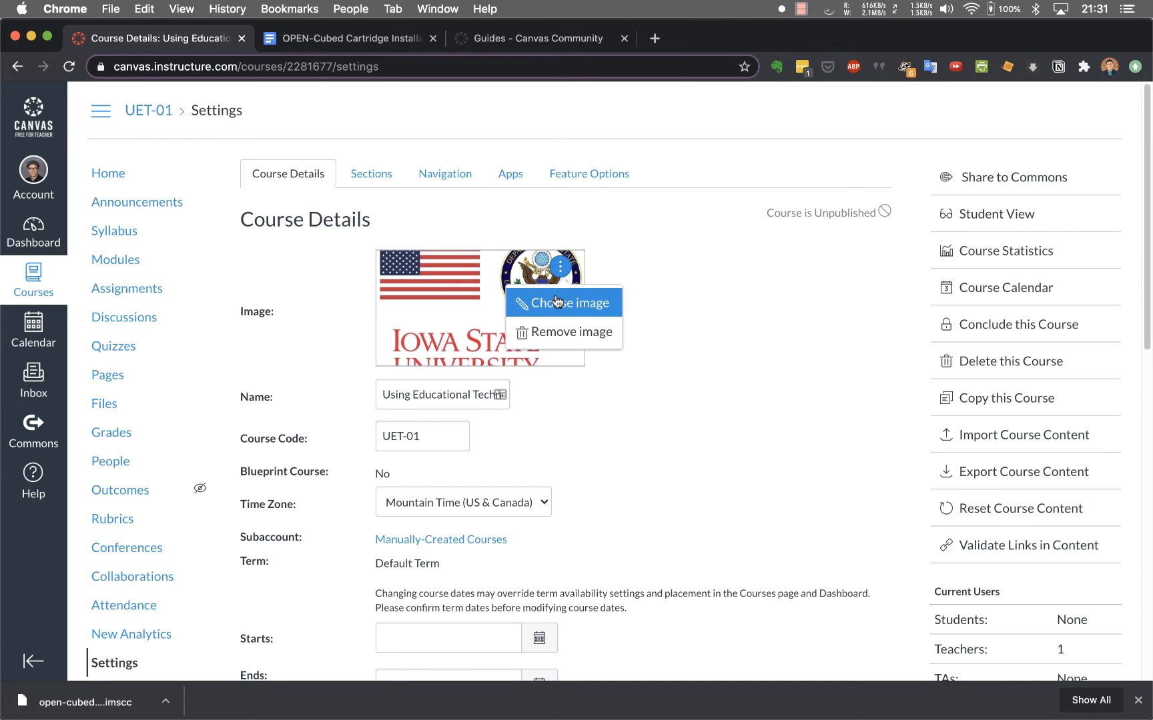
left_click(557, 302)
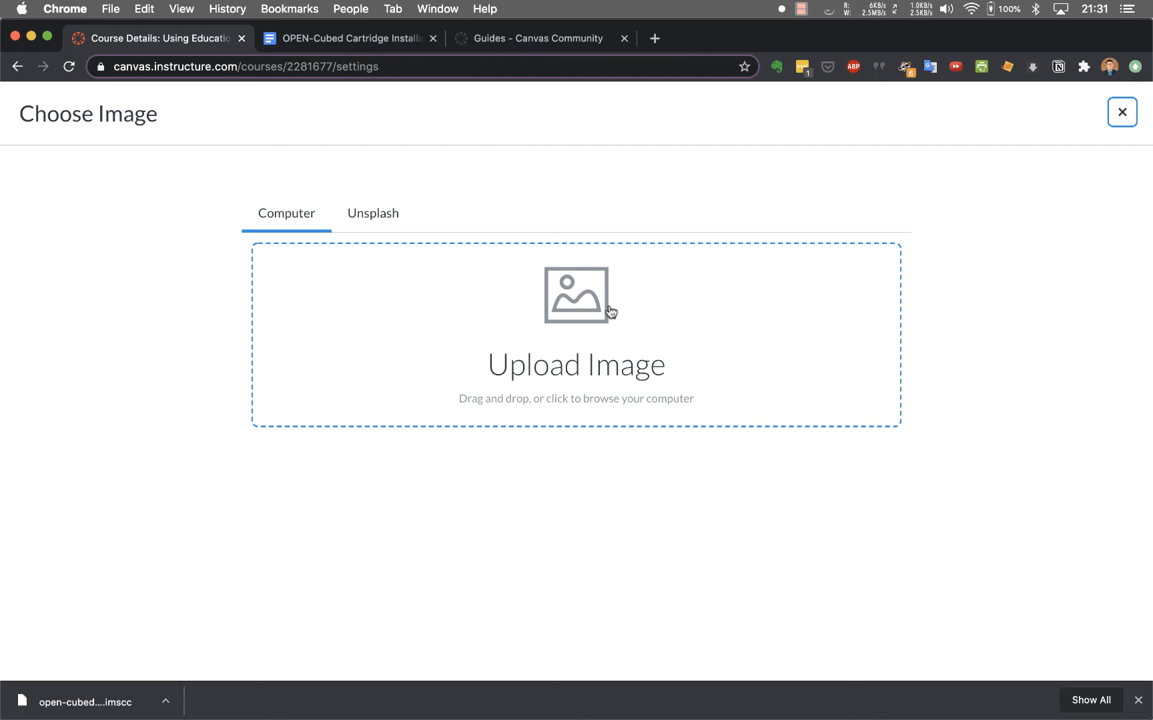
left_click(377, 223)
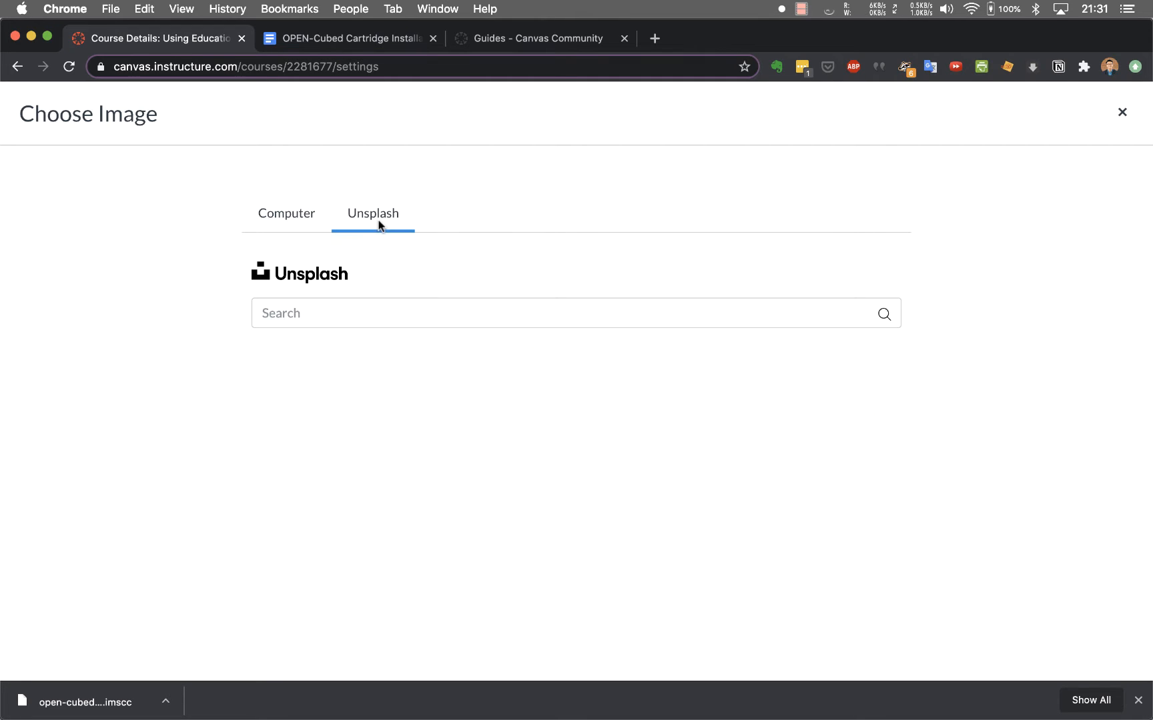
left_click(395, 319)
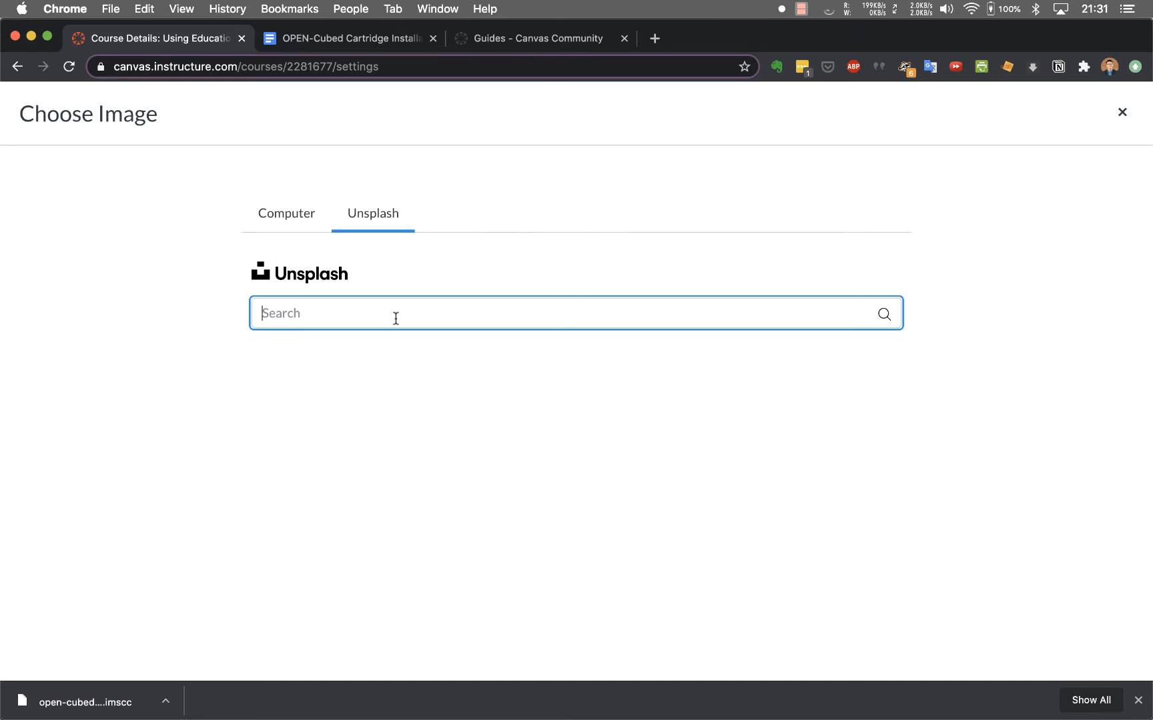
type("technology")
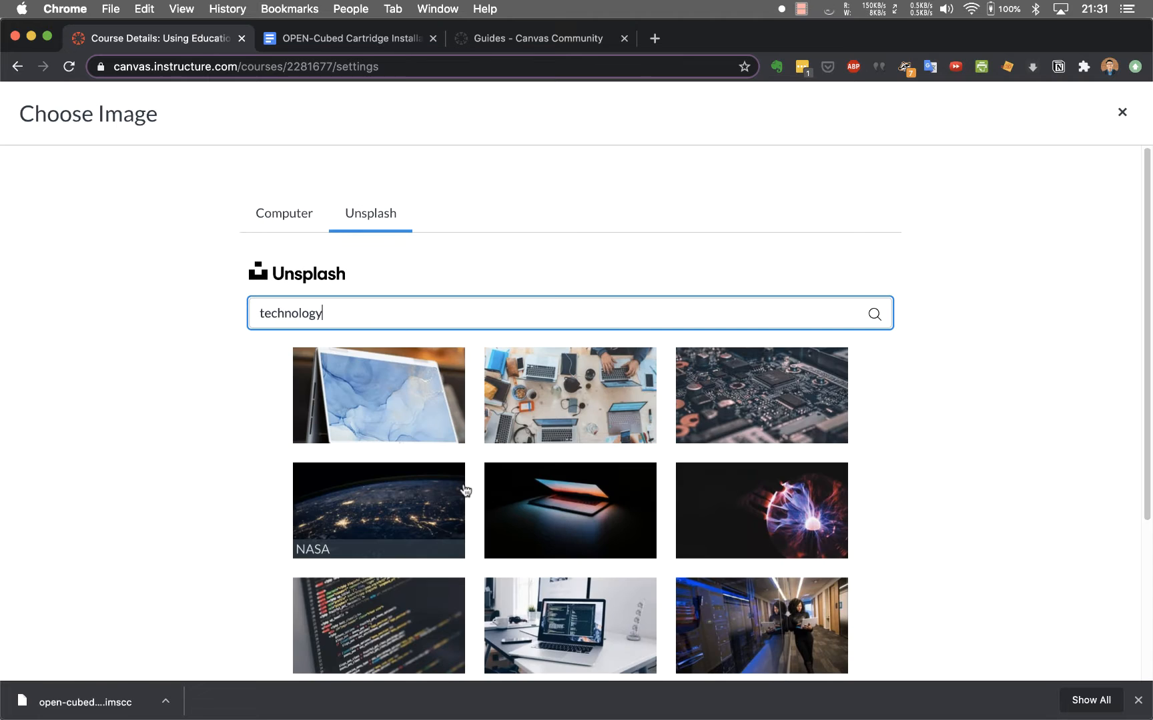
scroll(590, 521, "down", 2)
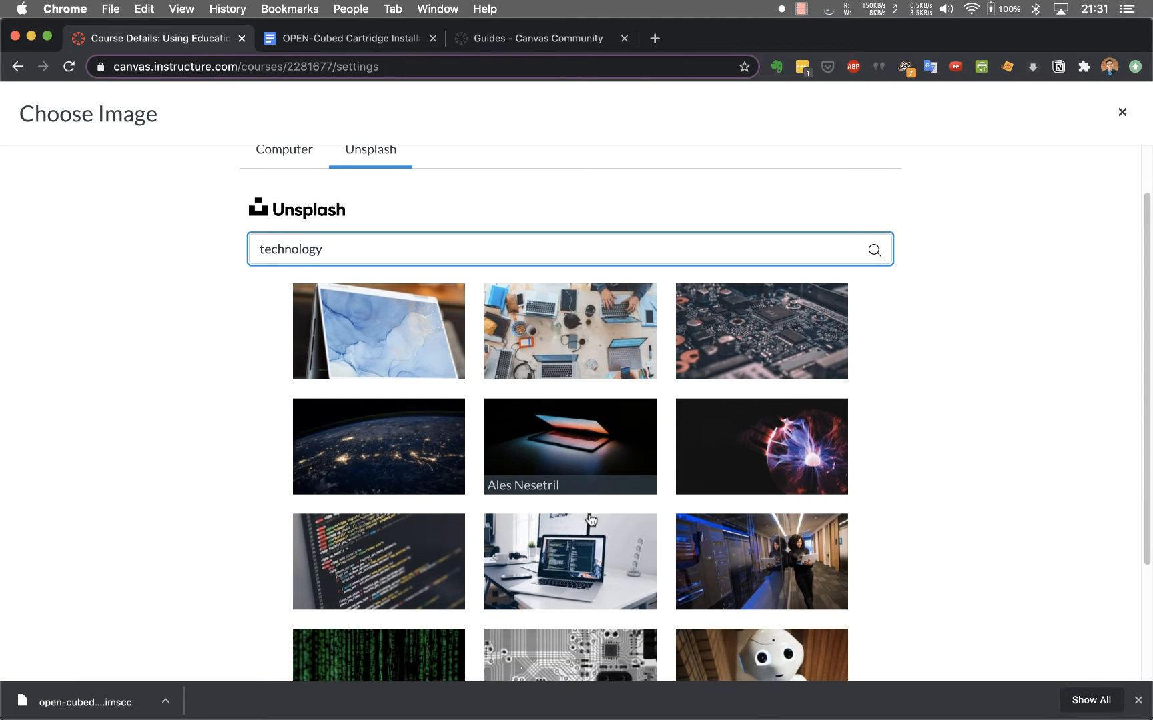
left_click(581, 562)
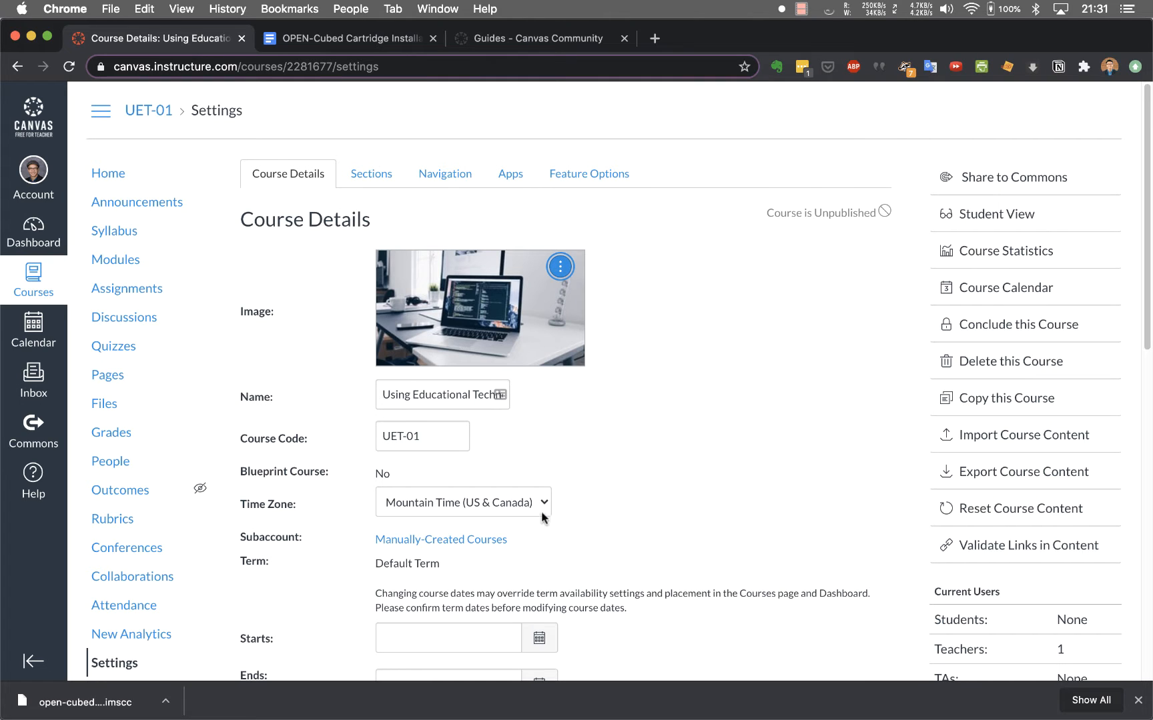
left_click_drag(379, 401, 493, 403)
left_click(494, 400)
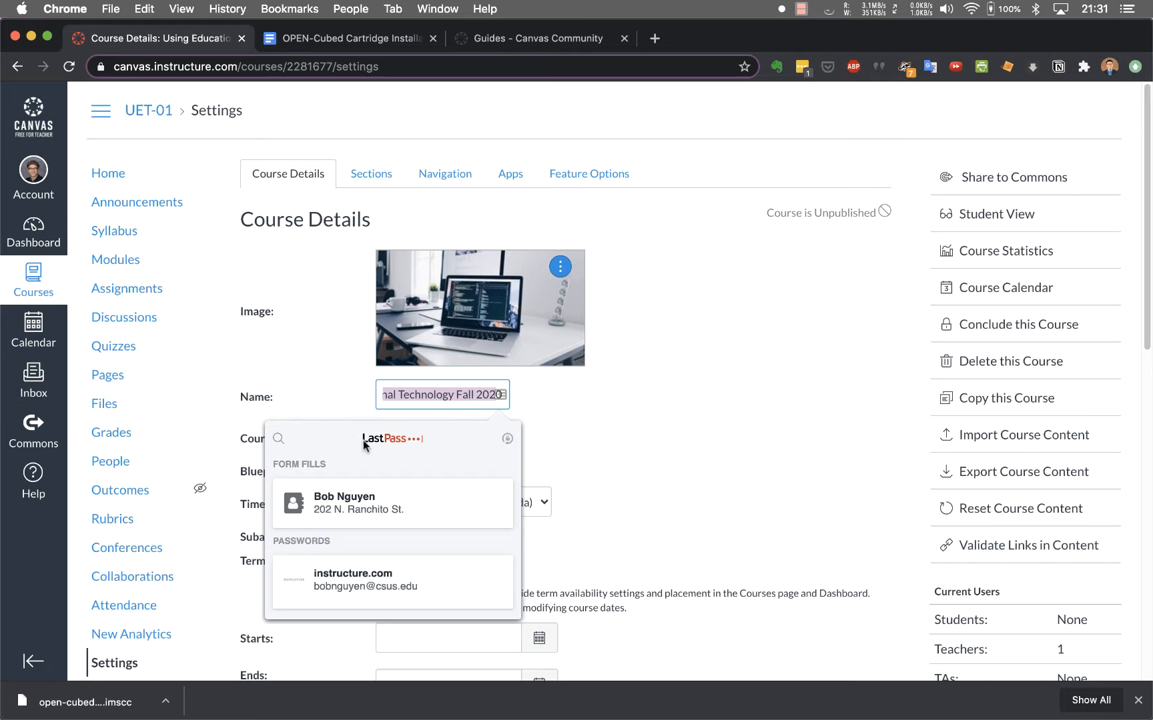
left_click(600, 465)
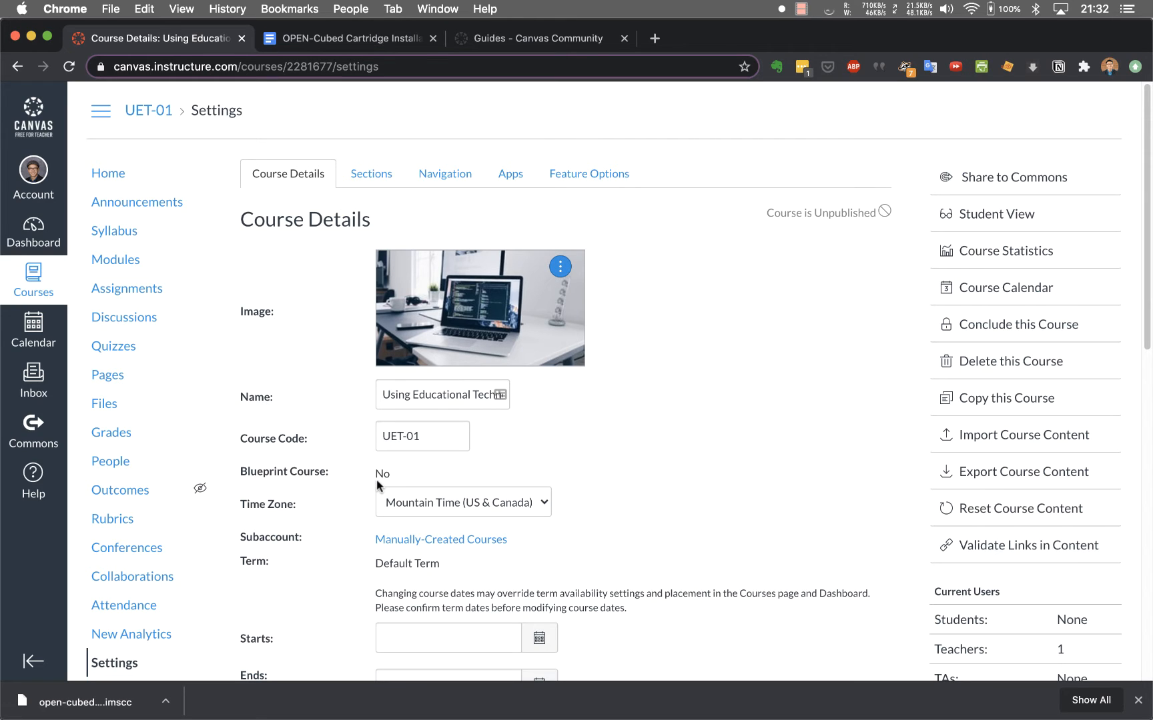
- Change the course code to UETFA2020
left_click(432, 437)
key("BackSpace")
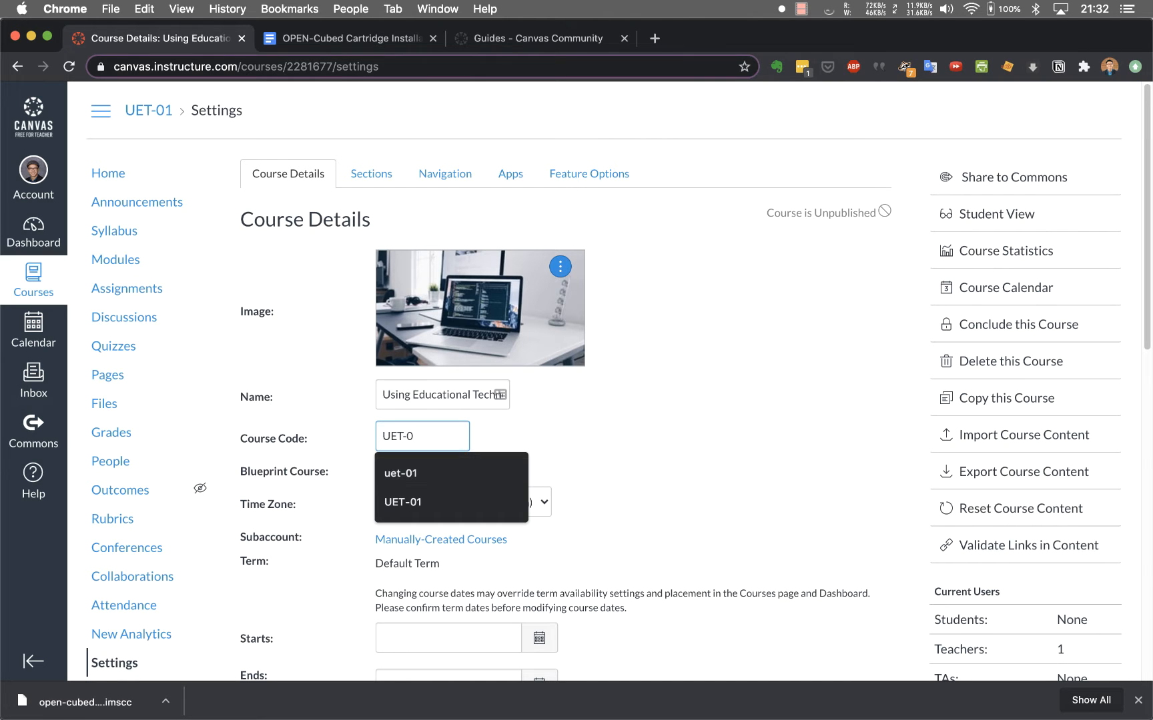
key("BackSpace")
type("FA2020")
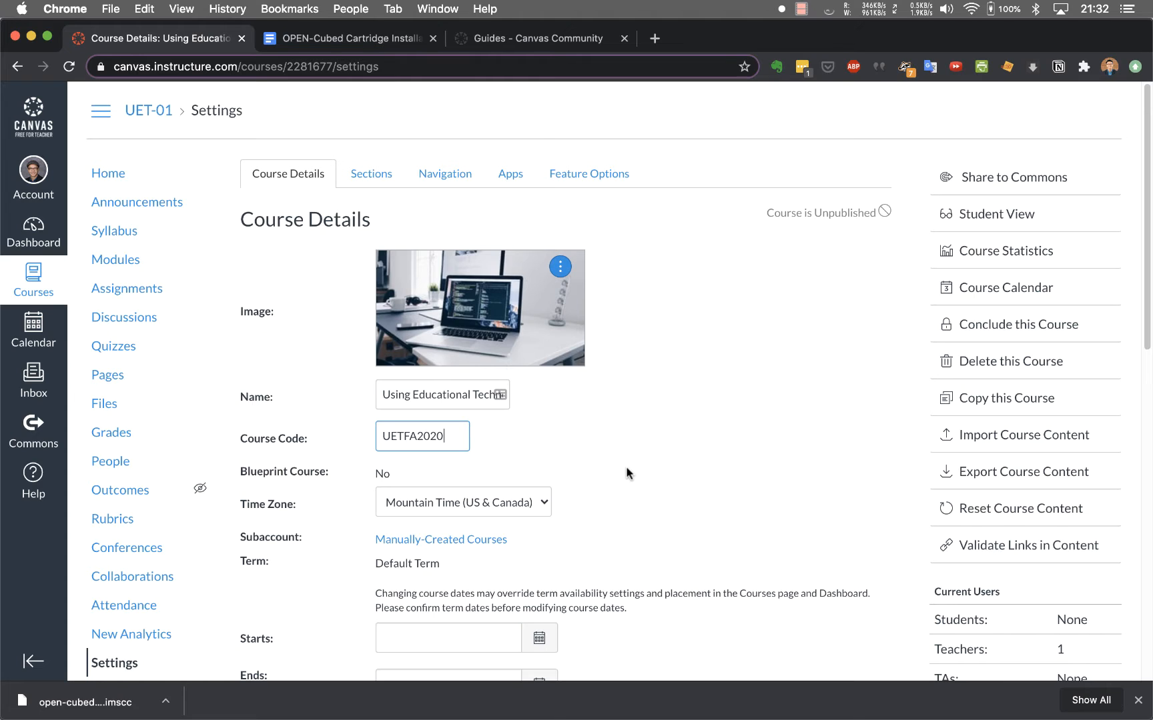
- Set the course time zone to Istanbul (+03:00)
left_click(470, 503)
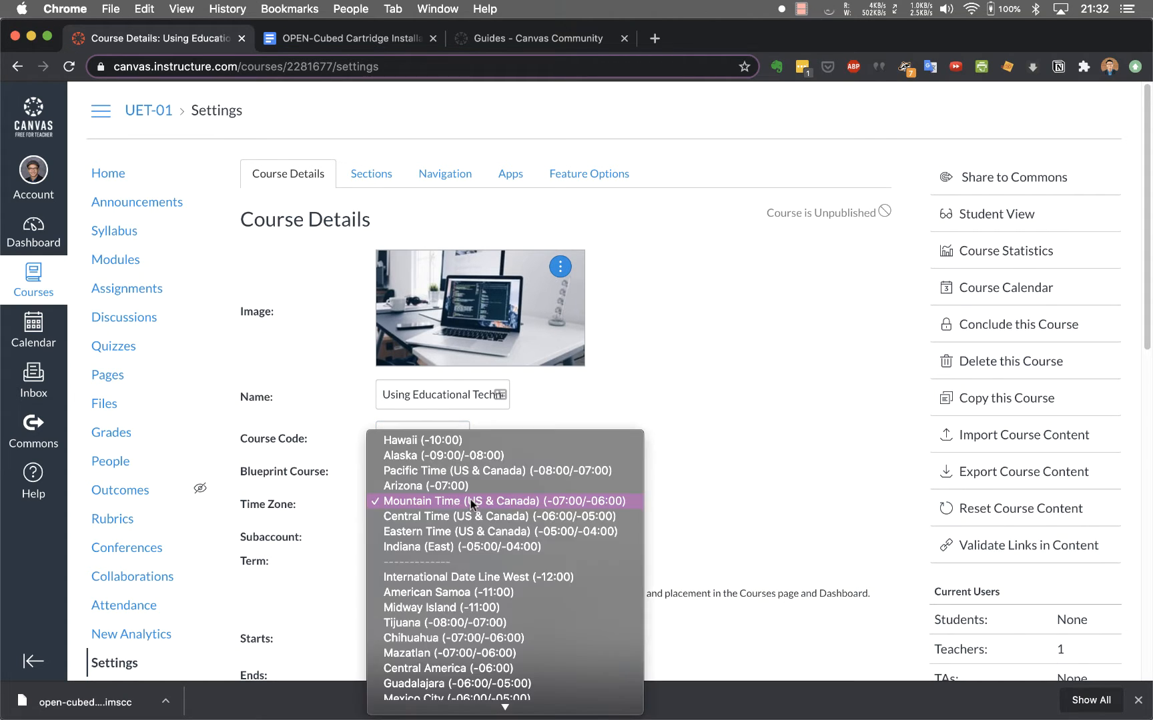
scroll(471, 504, "down", 10)
scroll(470, 500, "down", 5)
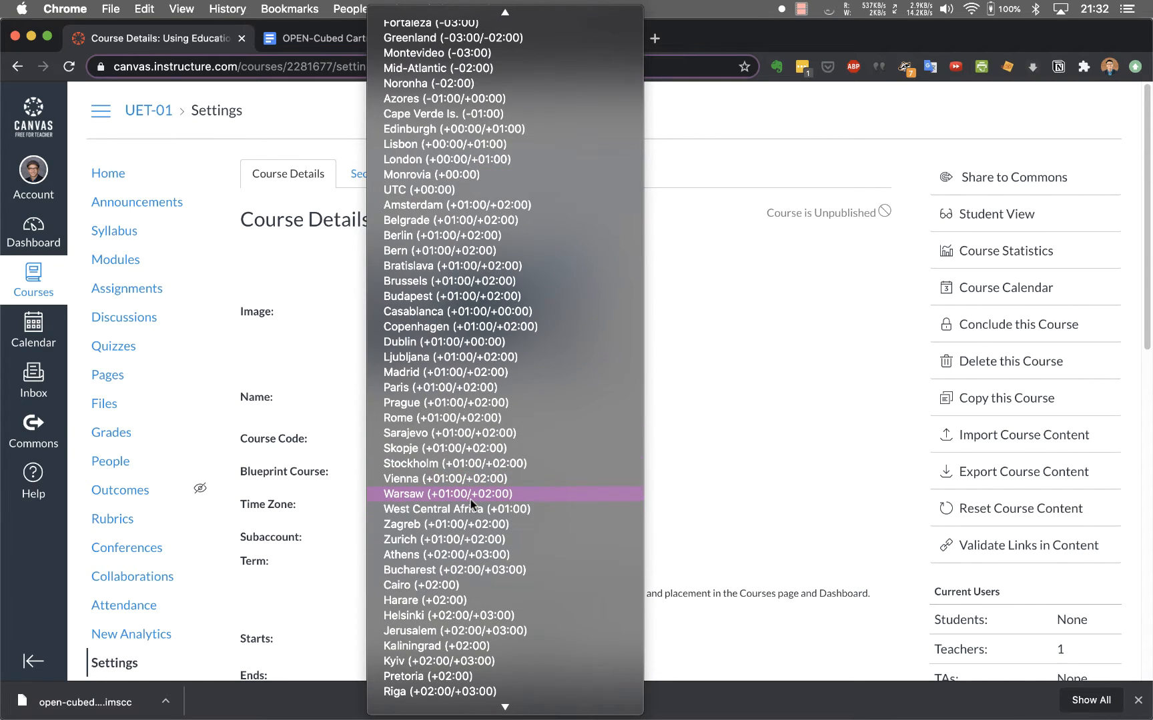
scroll(470, 499, "down", 4)
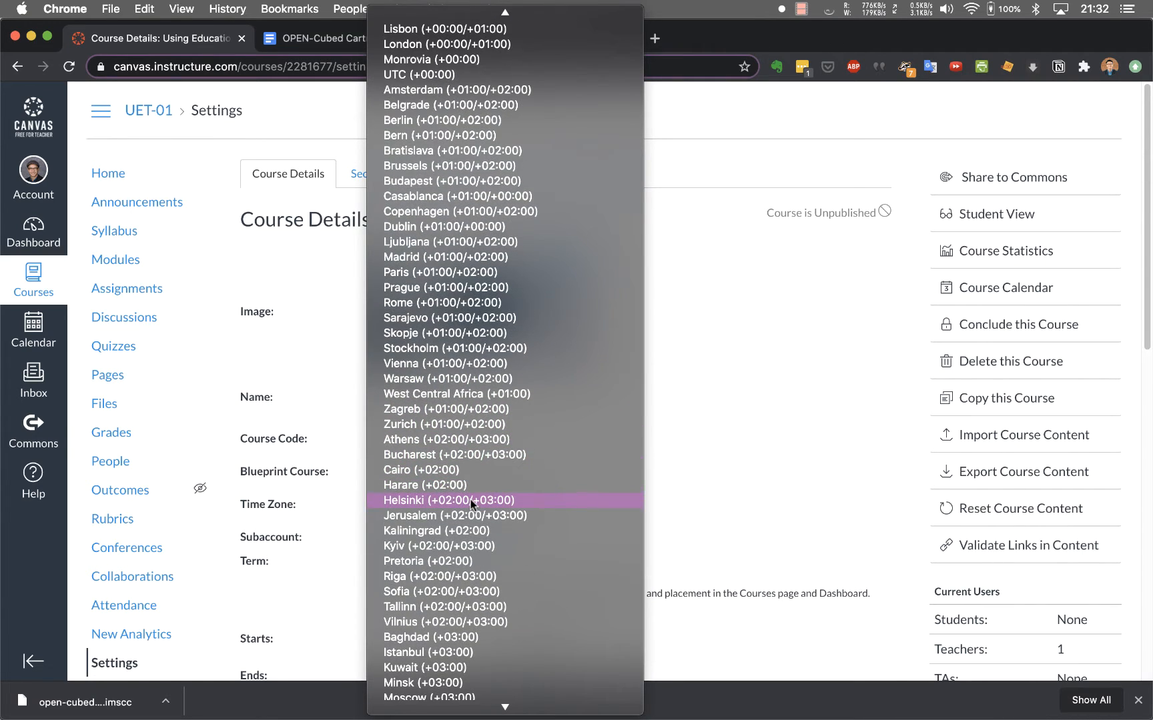
scroll(470, 499, "down", 4)
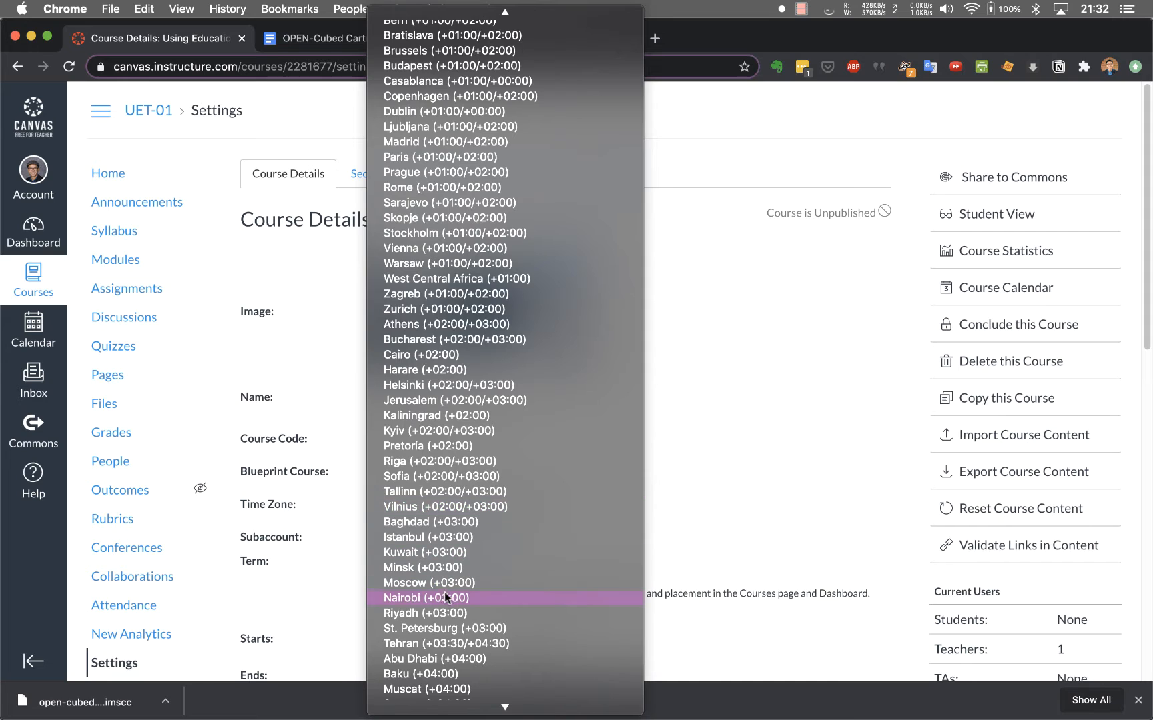
left_click(425, 537)
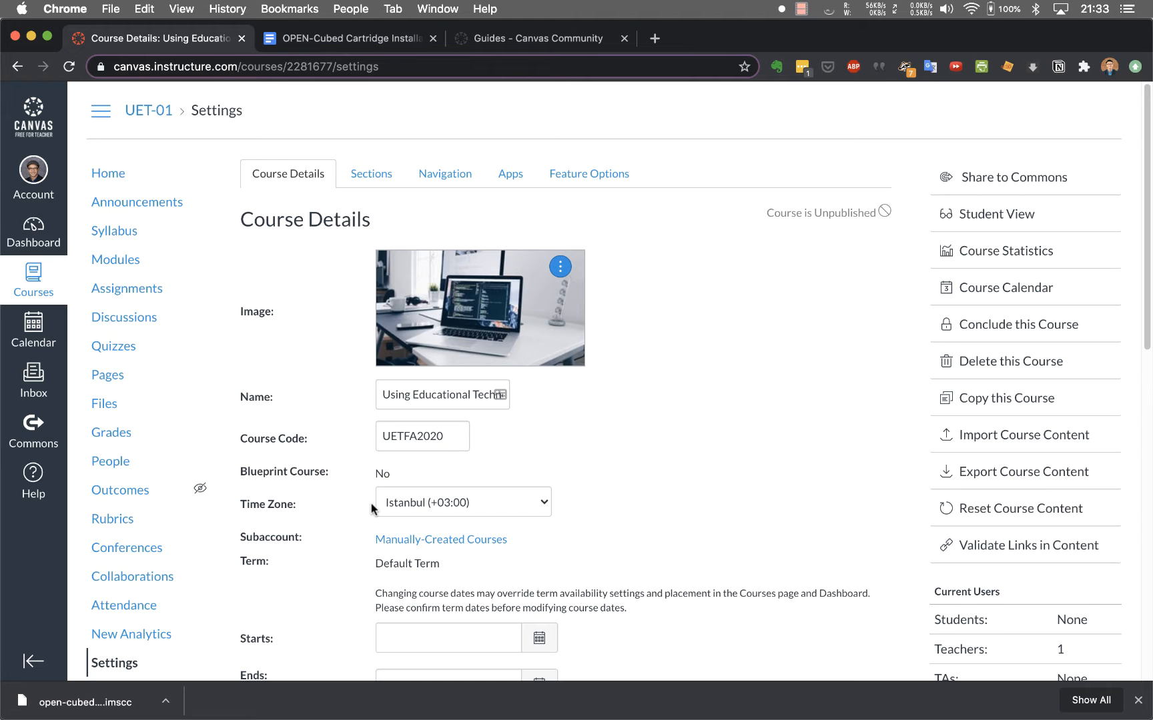
- Set the course start date to Aug 24, 2020
scroll(408, 538, "down", 3)
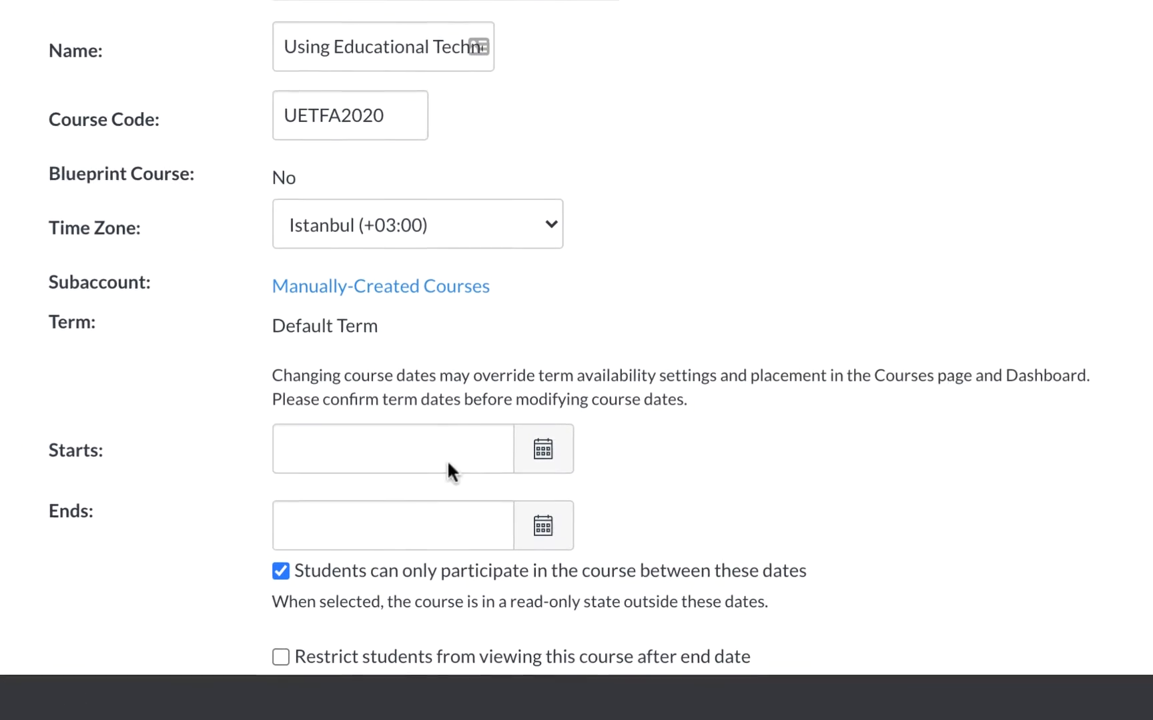
scroll(463, 495, "down", 2)
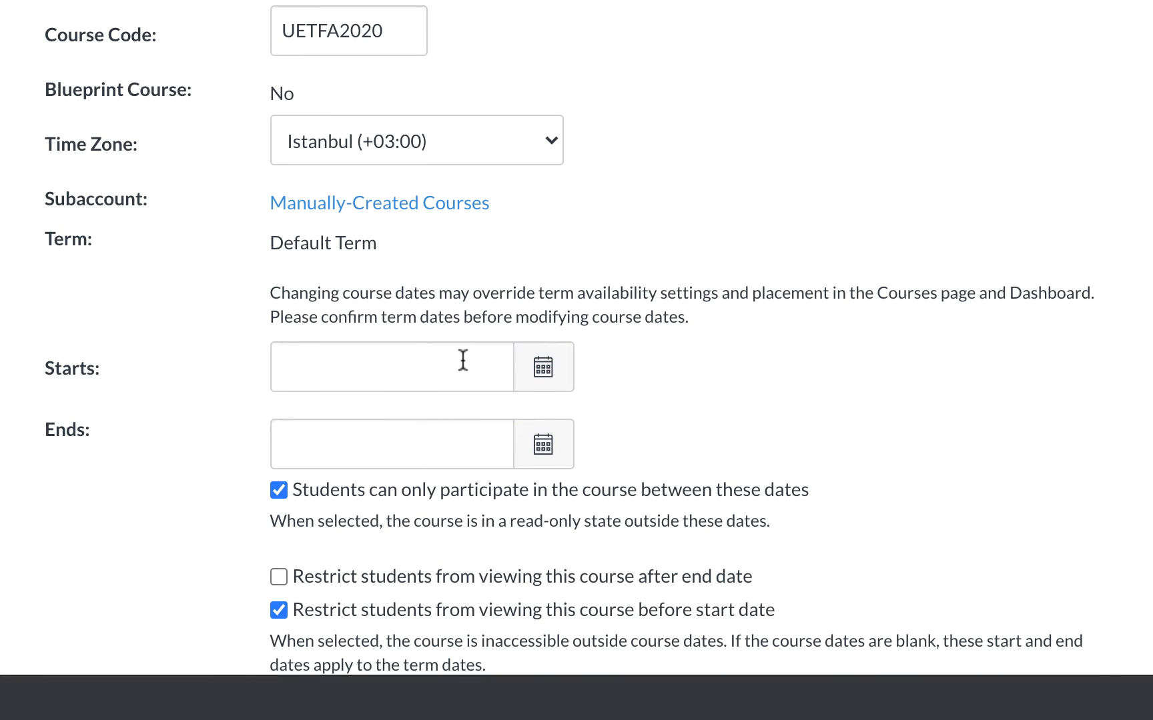
left_click(486, 378)
left_click(553, 374)
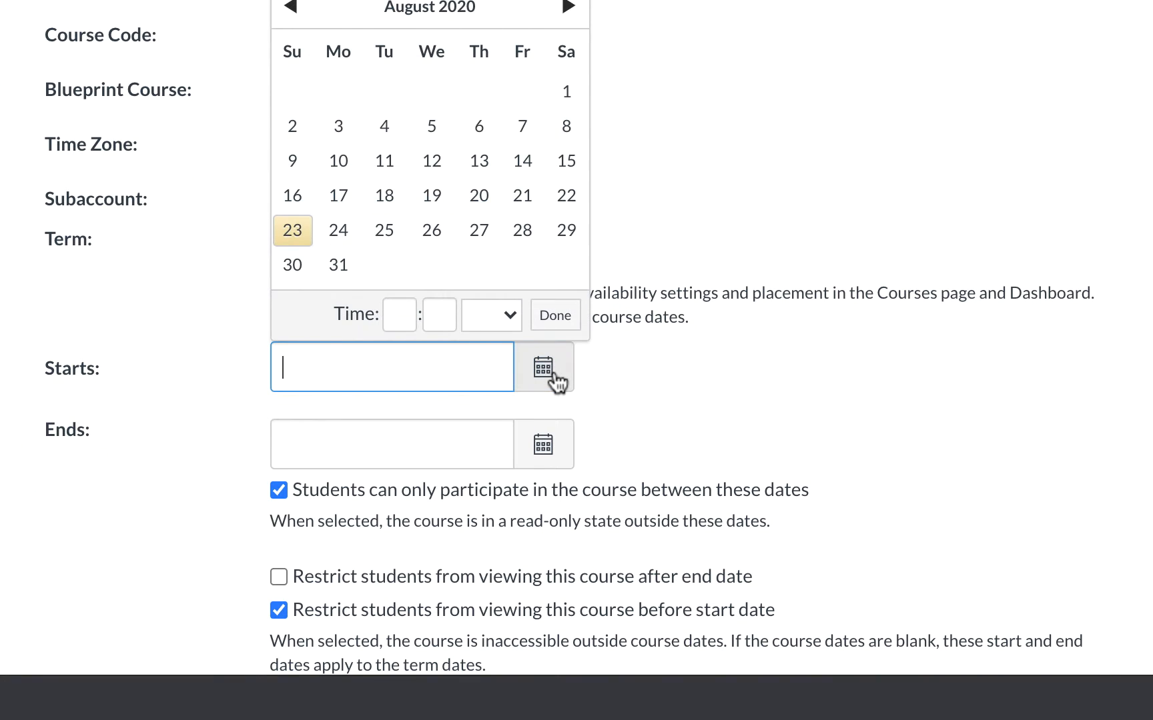
left_click(335, 231)
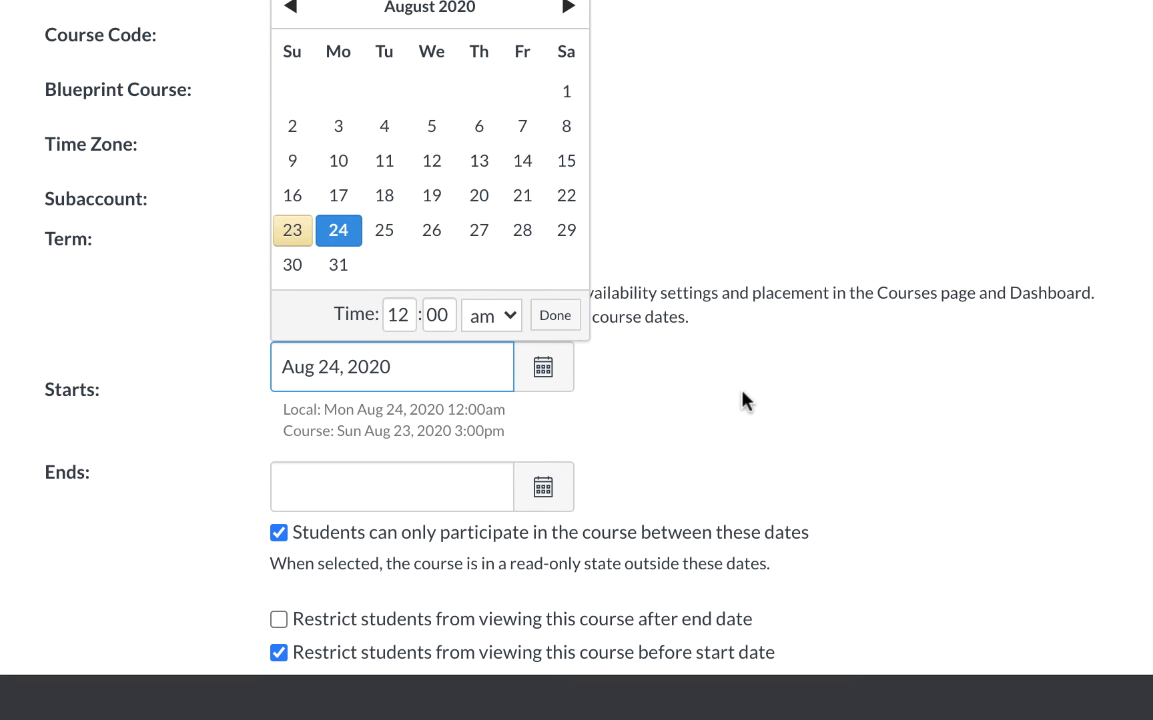
- Set the course end date to Sep 7, 2020
left_click(555, 487)
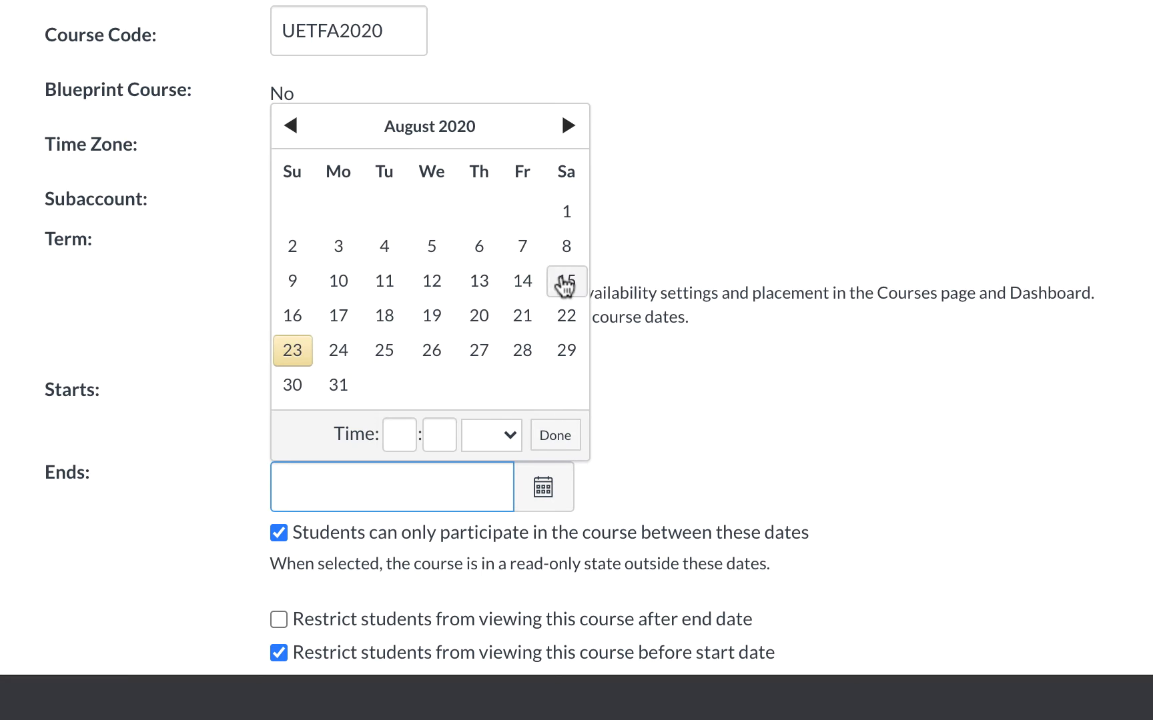
left_click(569, 124)
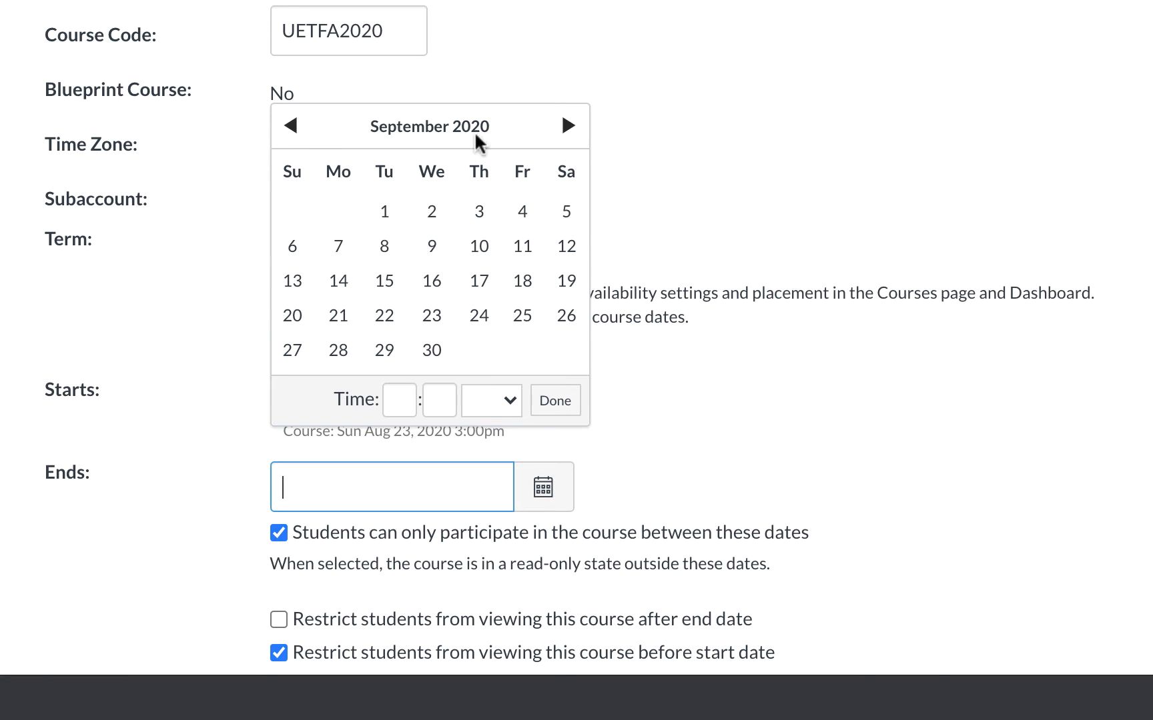
left_click(337, 247)
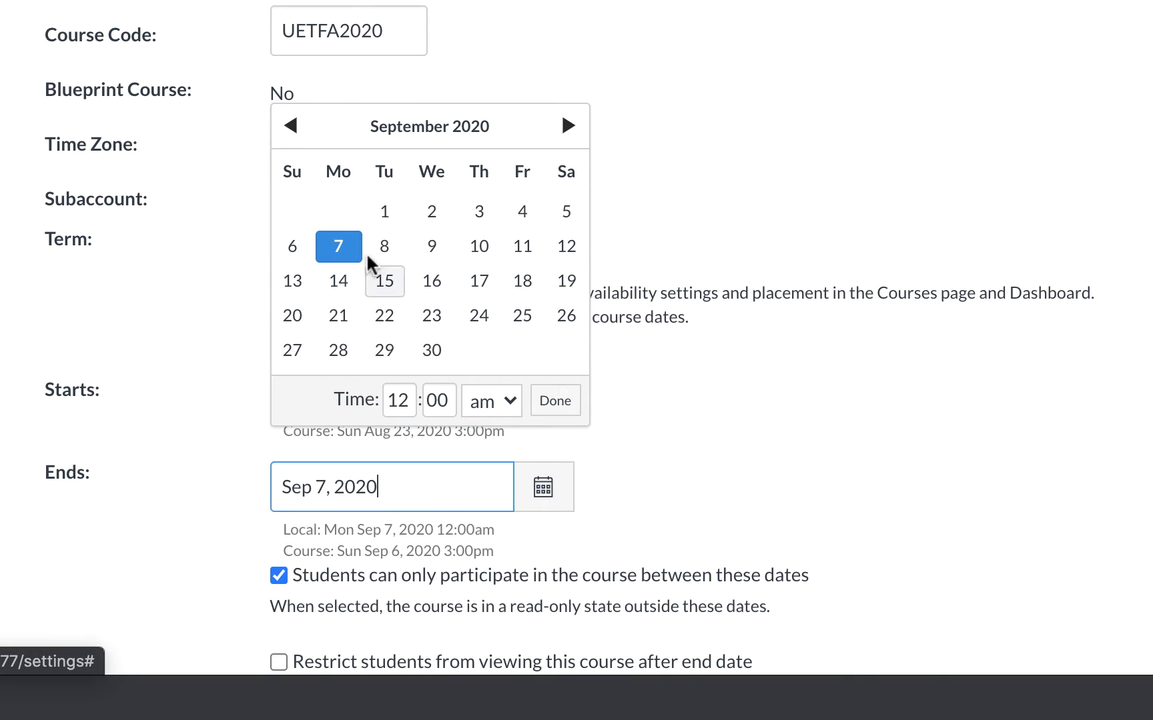
left_click(789, 451)
- Turn off the option that lets students participate in the course only between the start and end dates
scroll(405, 537, "down", 2)
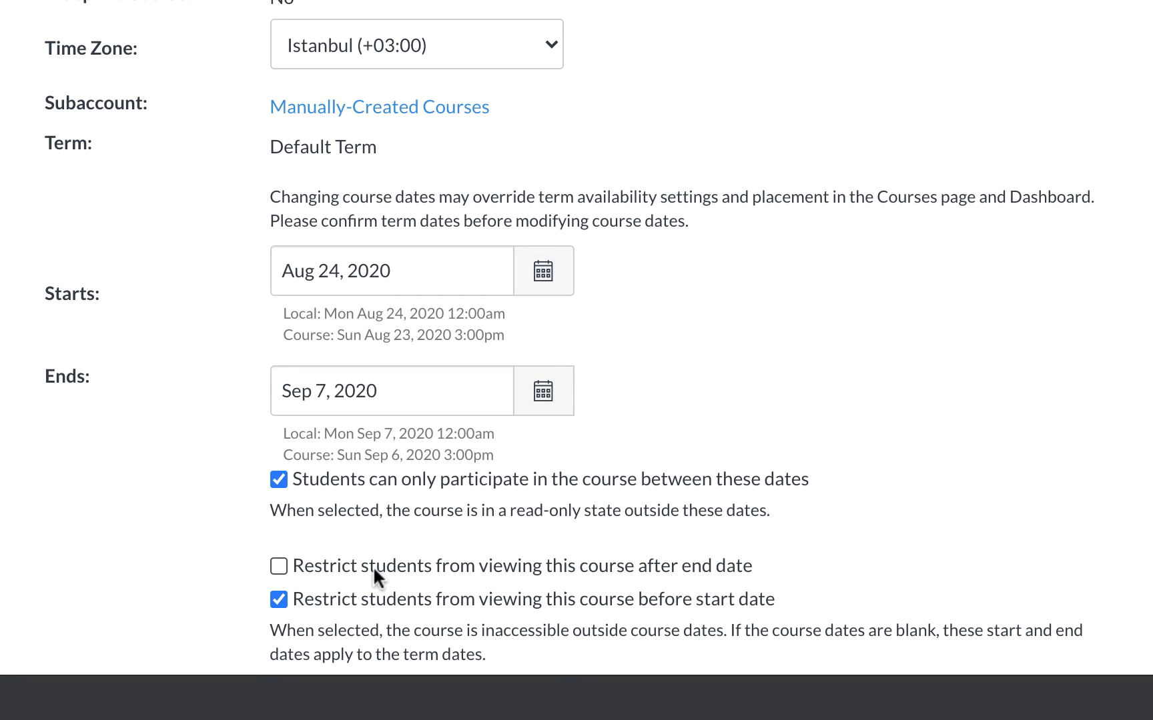
left_click(283, 478)
scroll(257, 365, "down", 3)
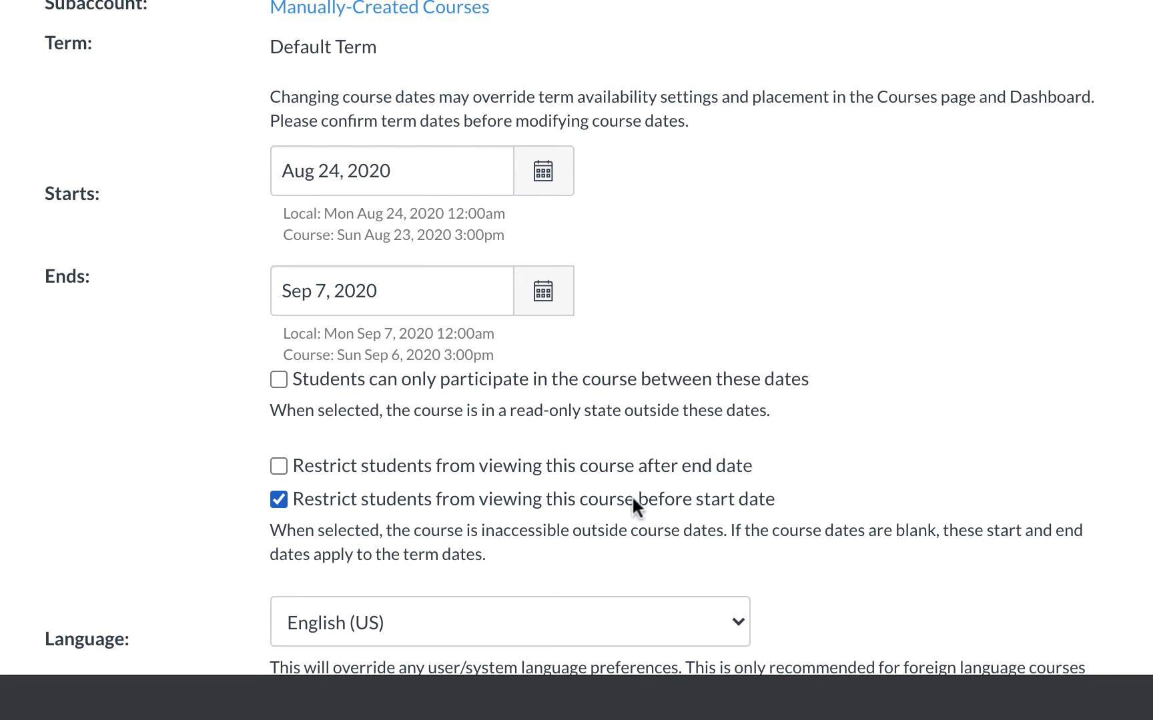
- Review the remaining course details, including language, grading scheme, the available license choices, file copyright, visibility and format
scroll(540, 504, "down", 4)
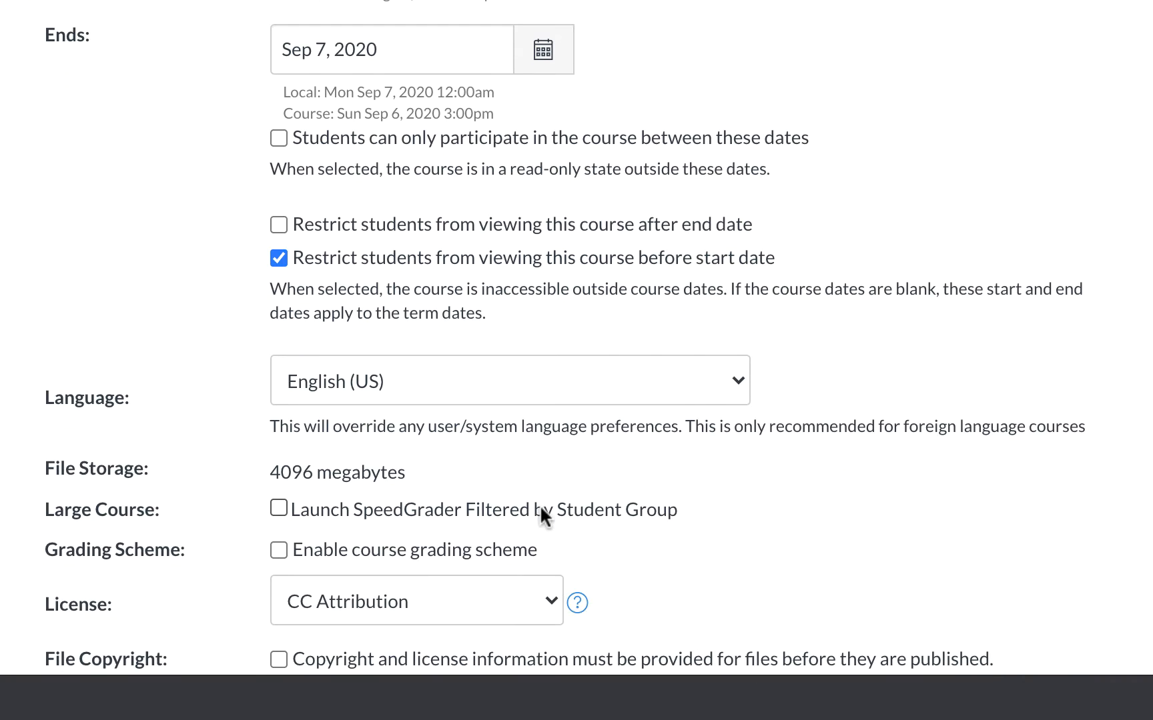
scroll(540, 504, "down", 2)
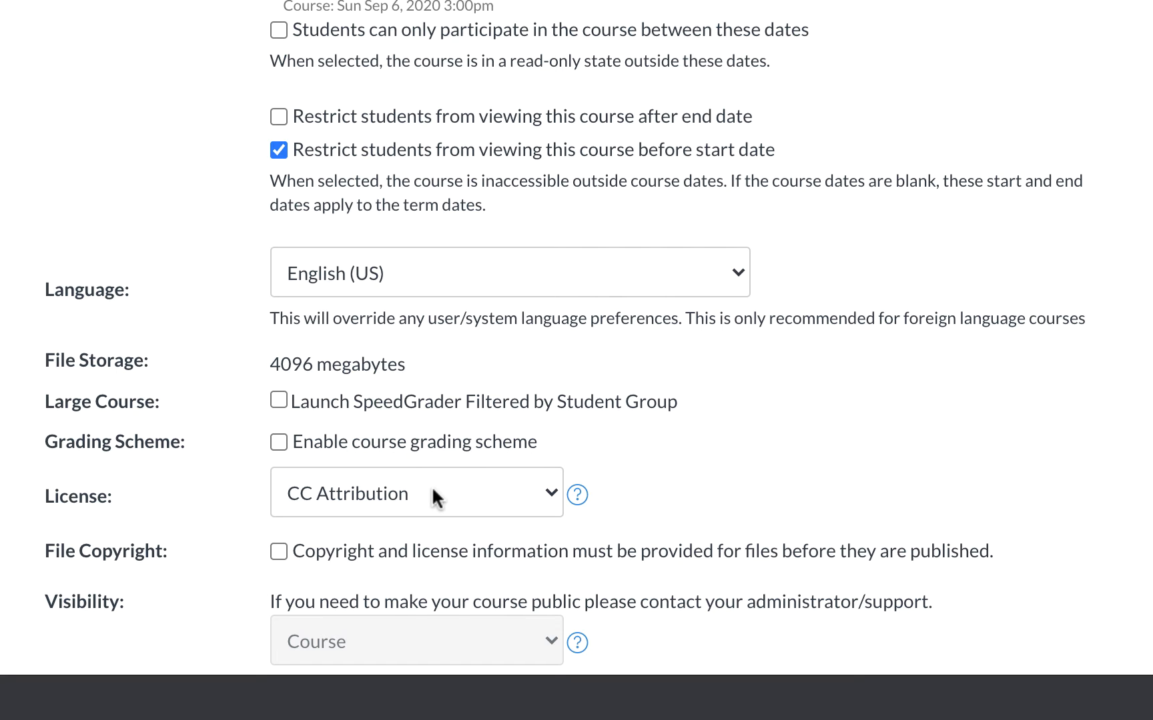
scroll(432, 491, "down", 3)
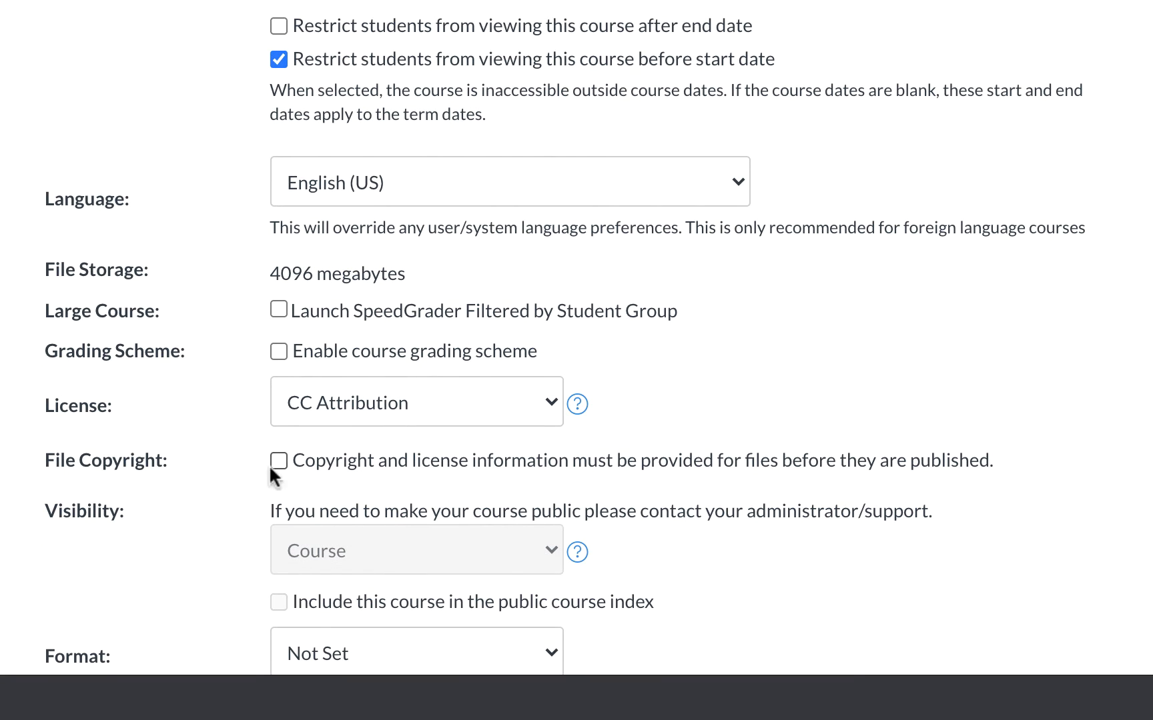
left_click(384, 403)
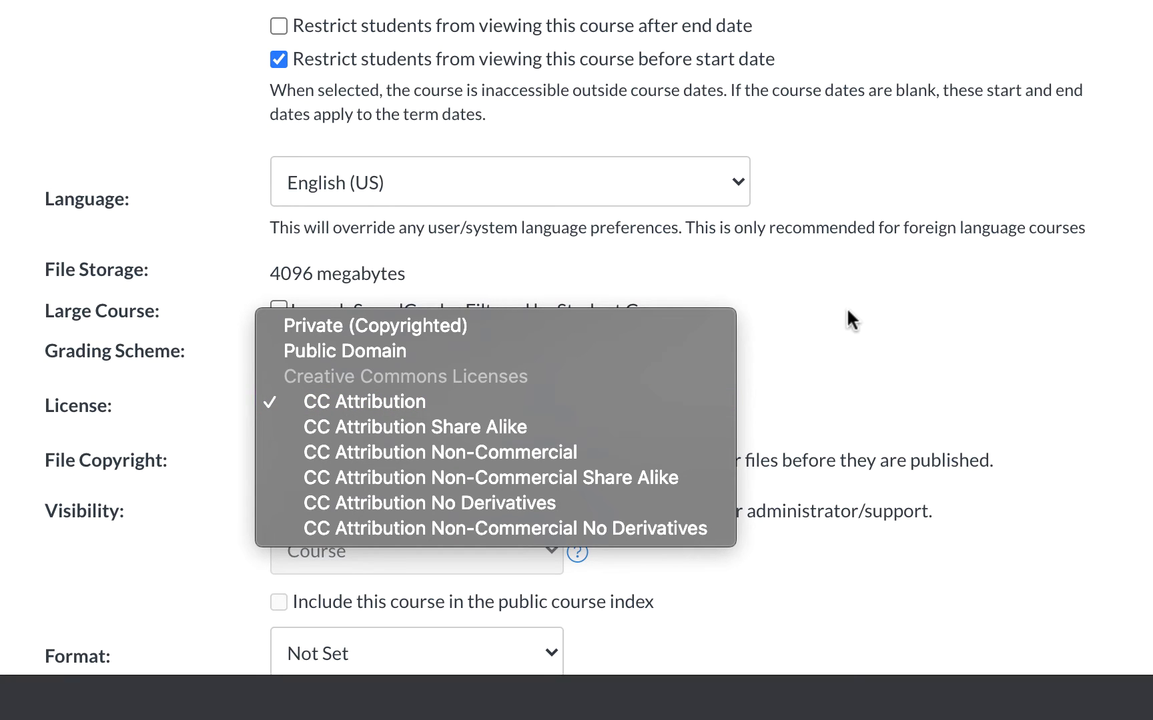
left_click(844, 366)
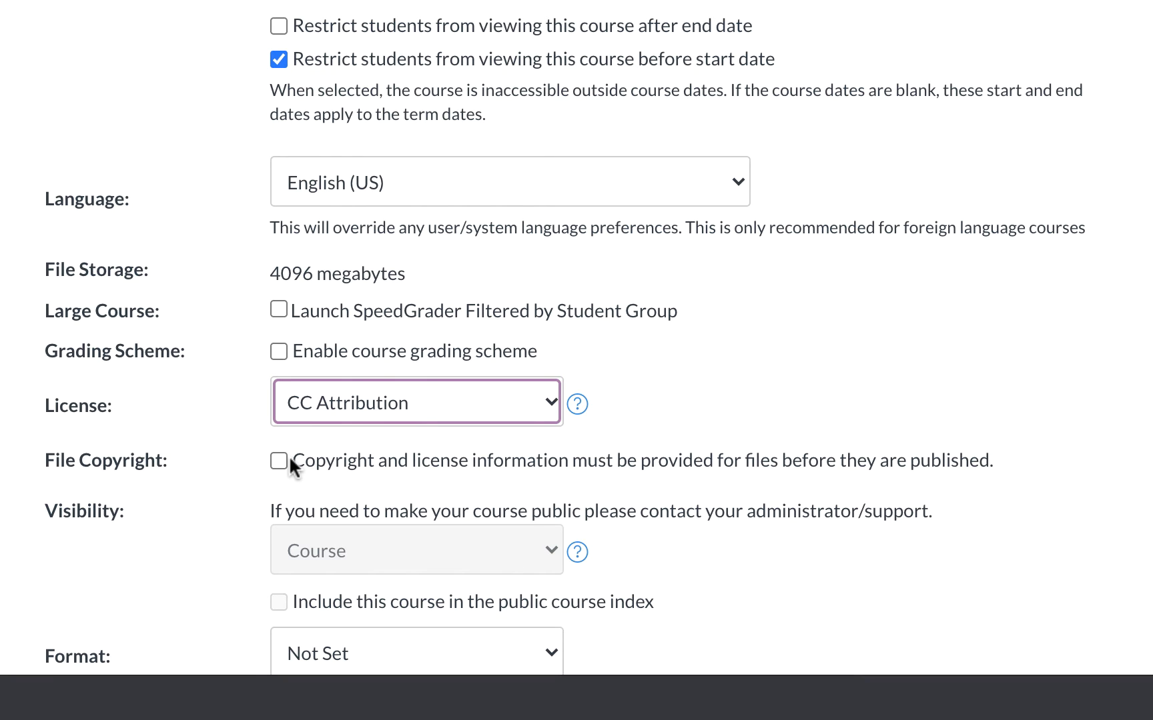
scroll(289, 460, "down", 2)
scroll(223, 524, "down", 2)
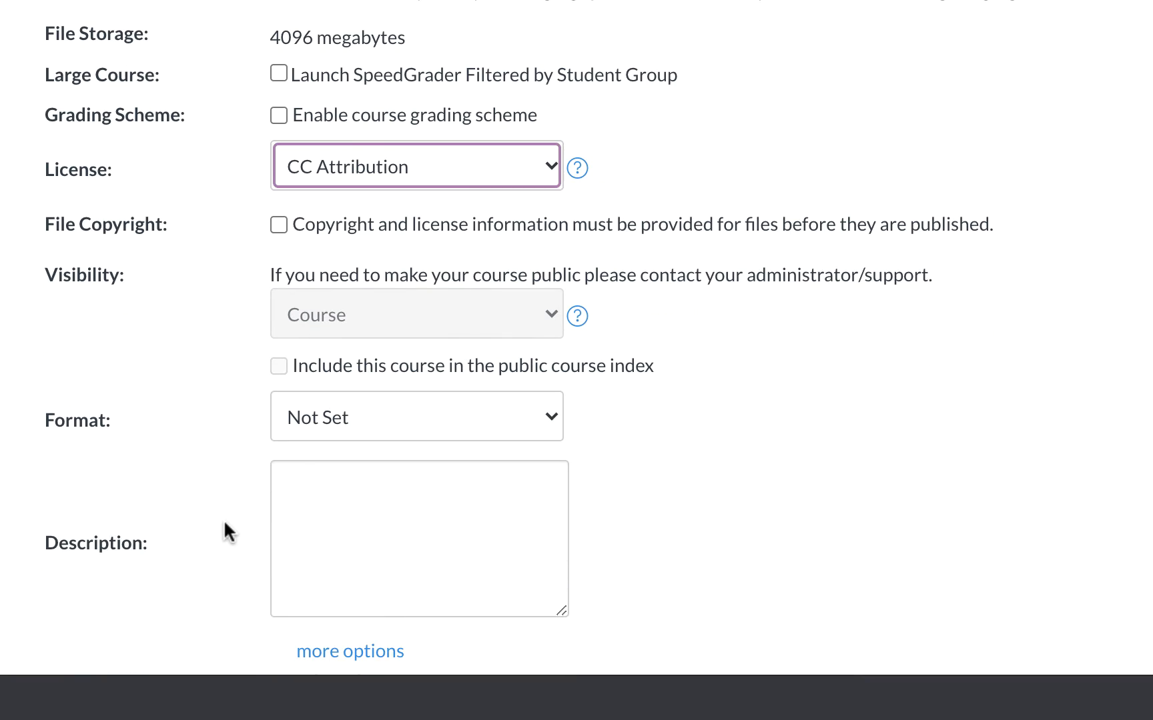
- Set the course format to Online and, among the additional options, let students self-enroll through a secret URL or code
left_click(410, 420)
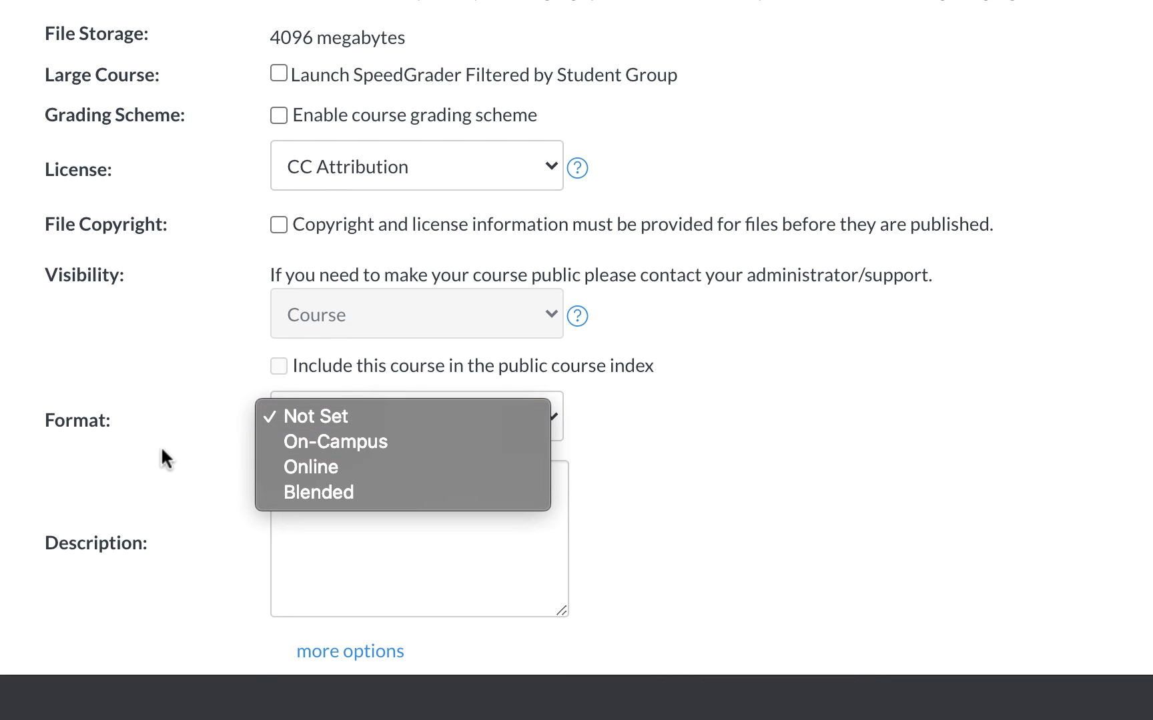
left_click(293, 468)
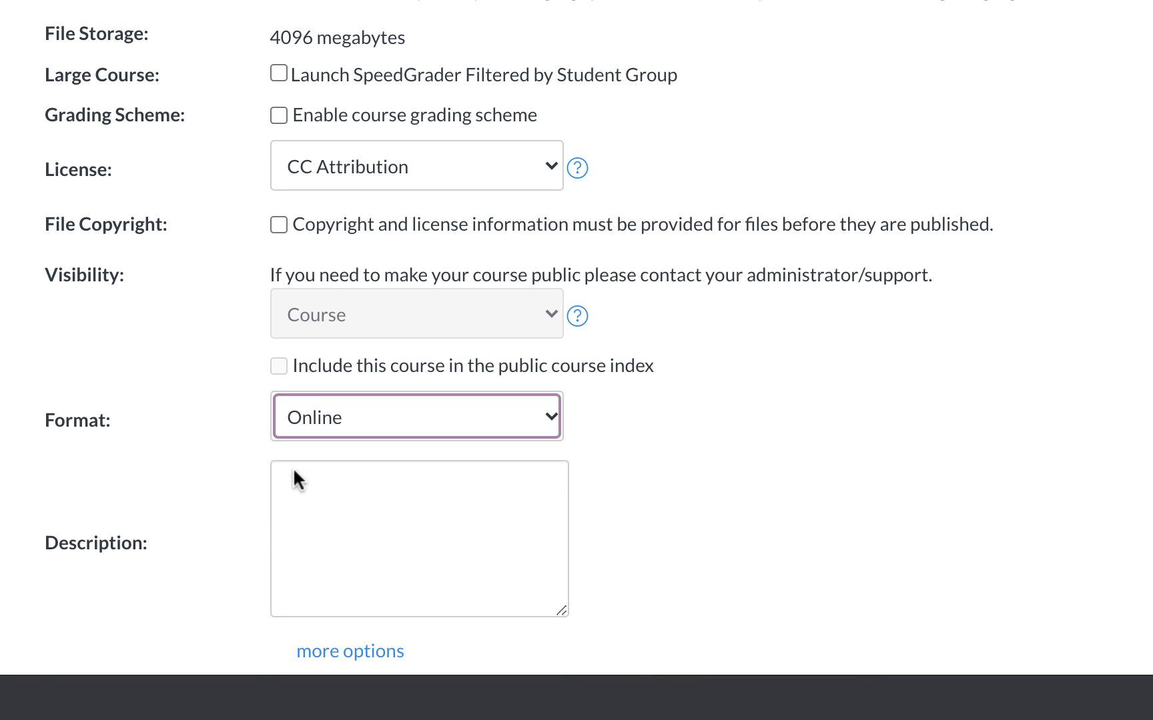
scroll(93, 478, "down", 2)
left_click(351, 559)
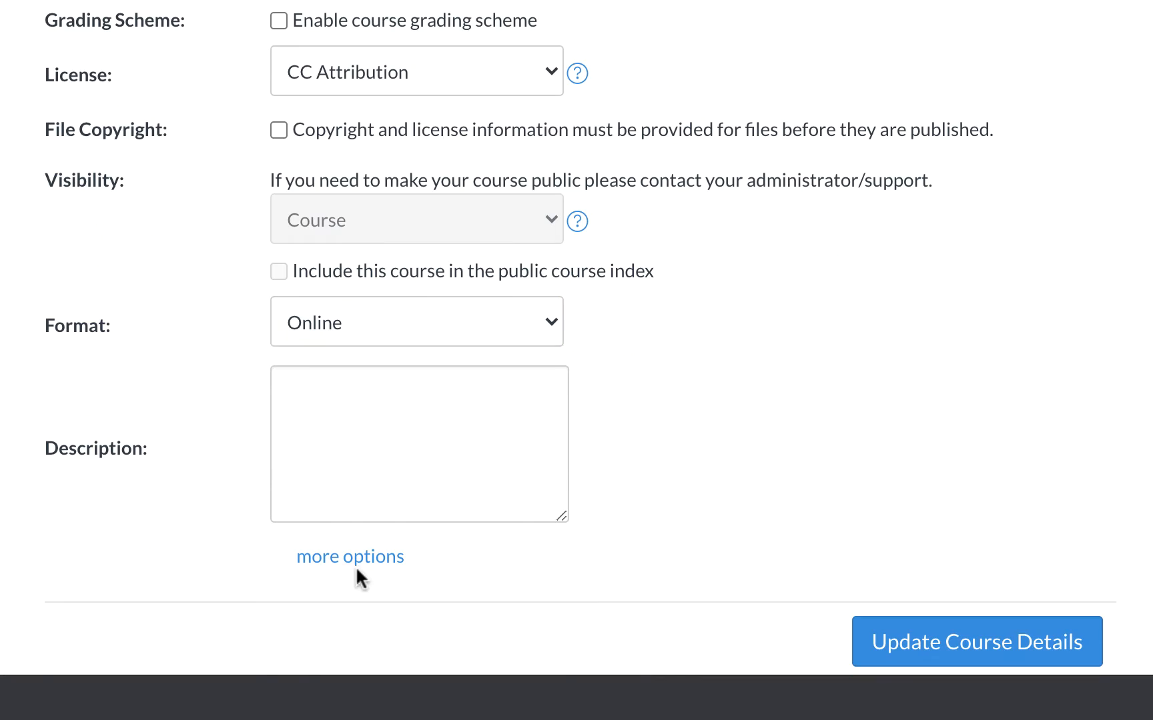
scroll(535, 527, "down", 3)
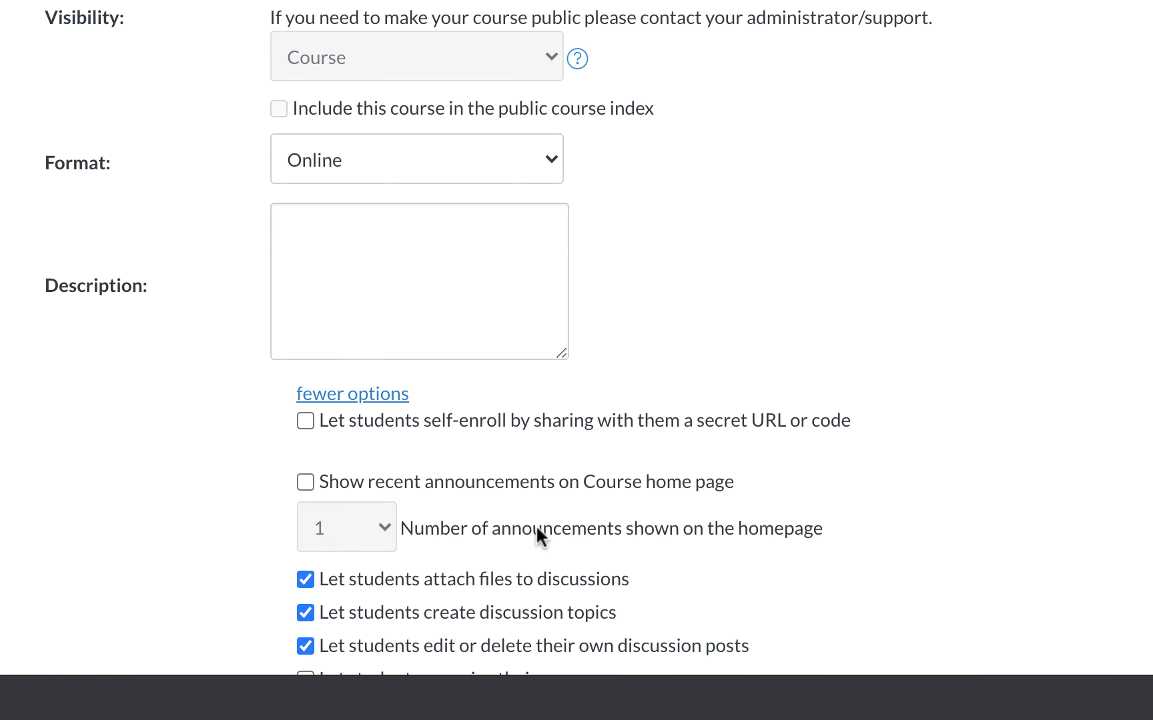
left_click(303, 427)
- Check the remaining participation options and the course details above them, and save the updated course details
scroll(411, 500, "down", 5)
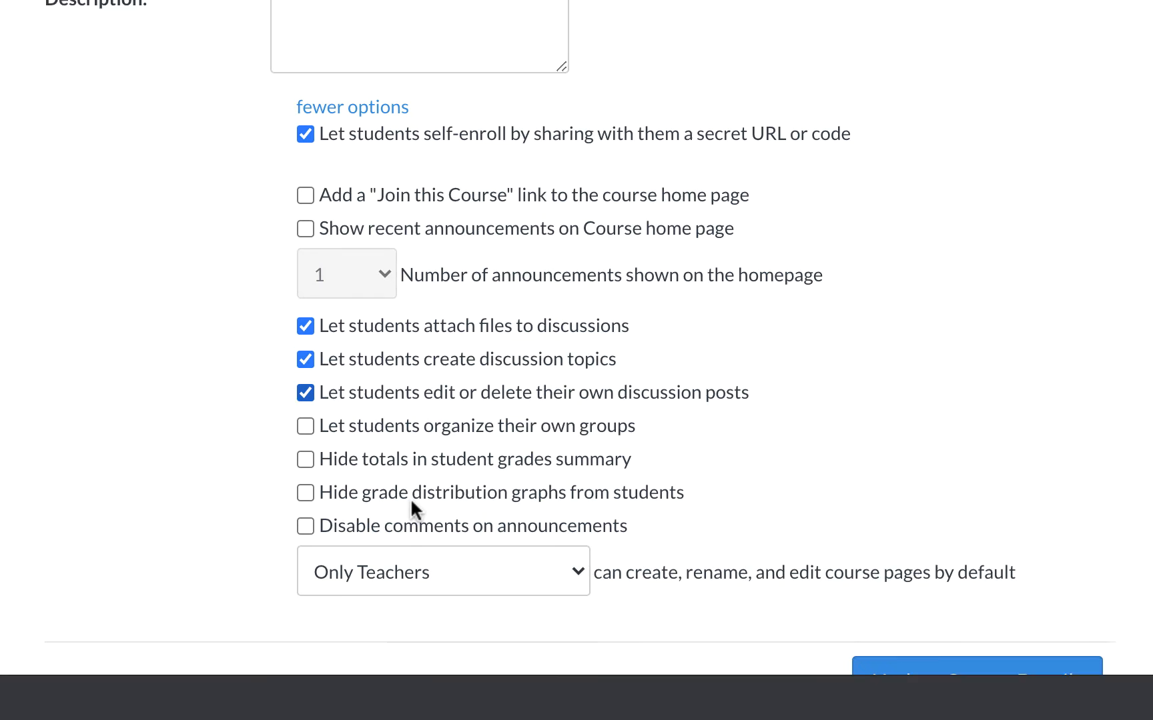
scroll(411, 501, "down", 1)
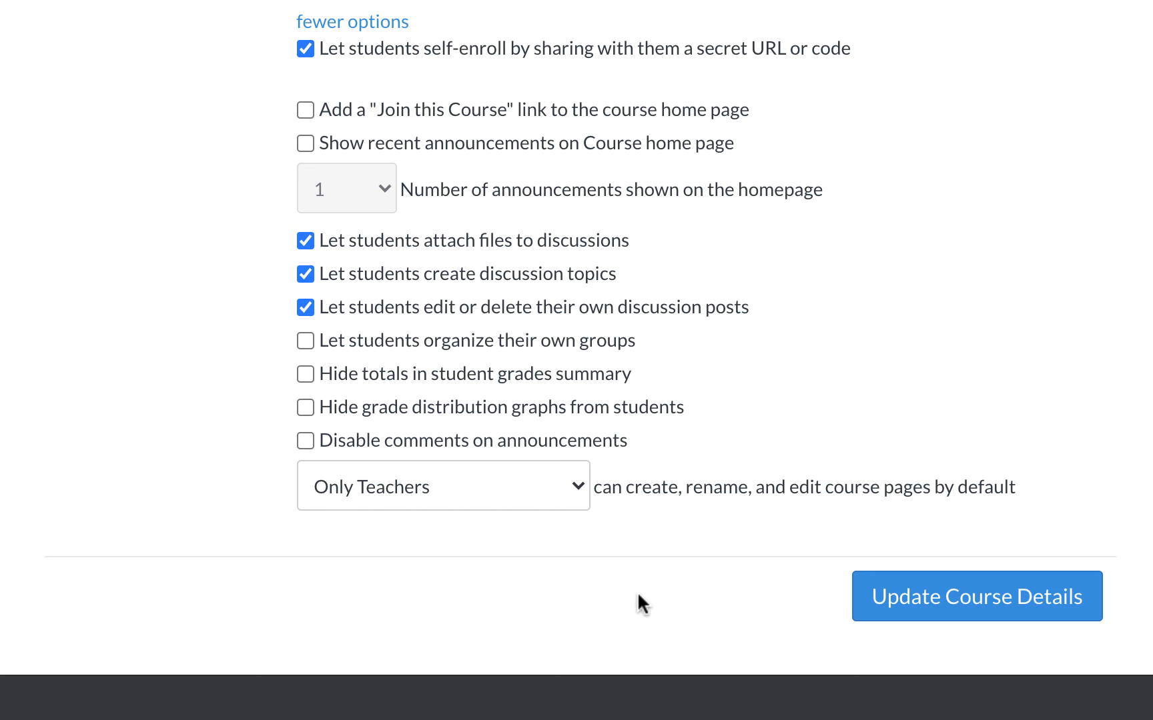
left_click(522, 38)
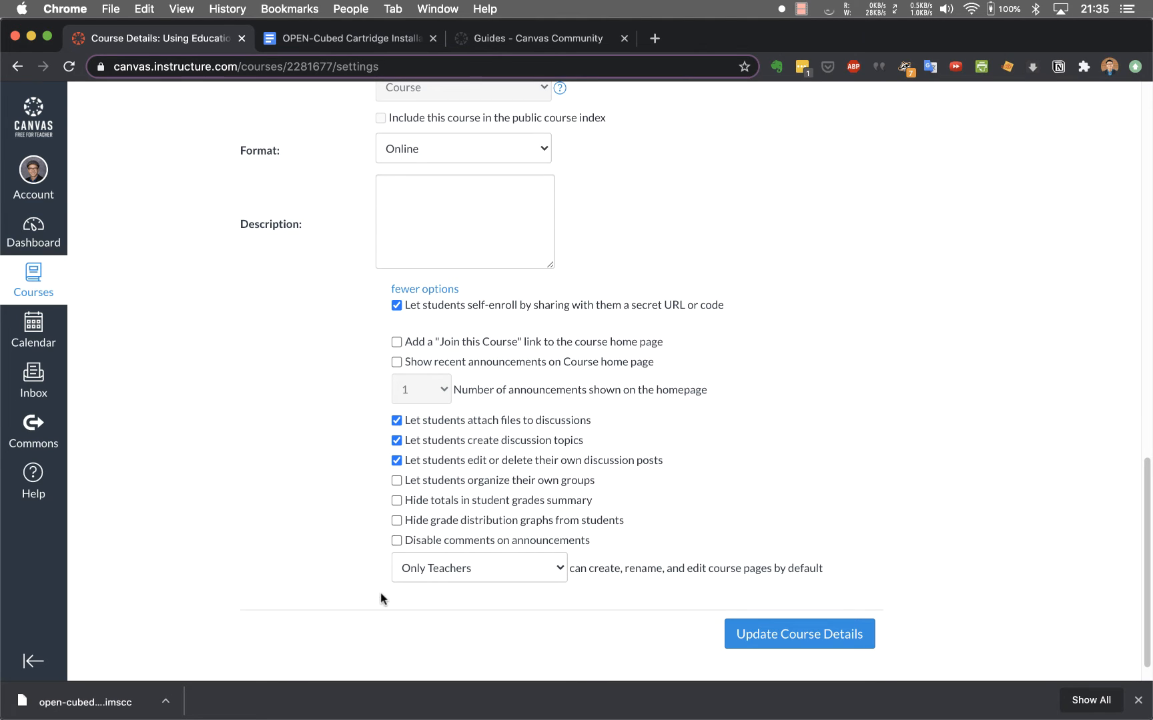
scroll(540, 584, "up", 10)
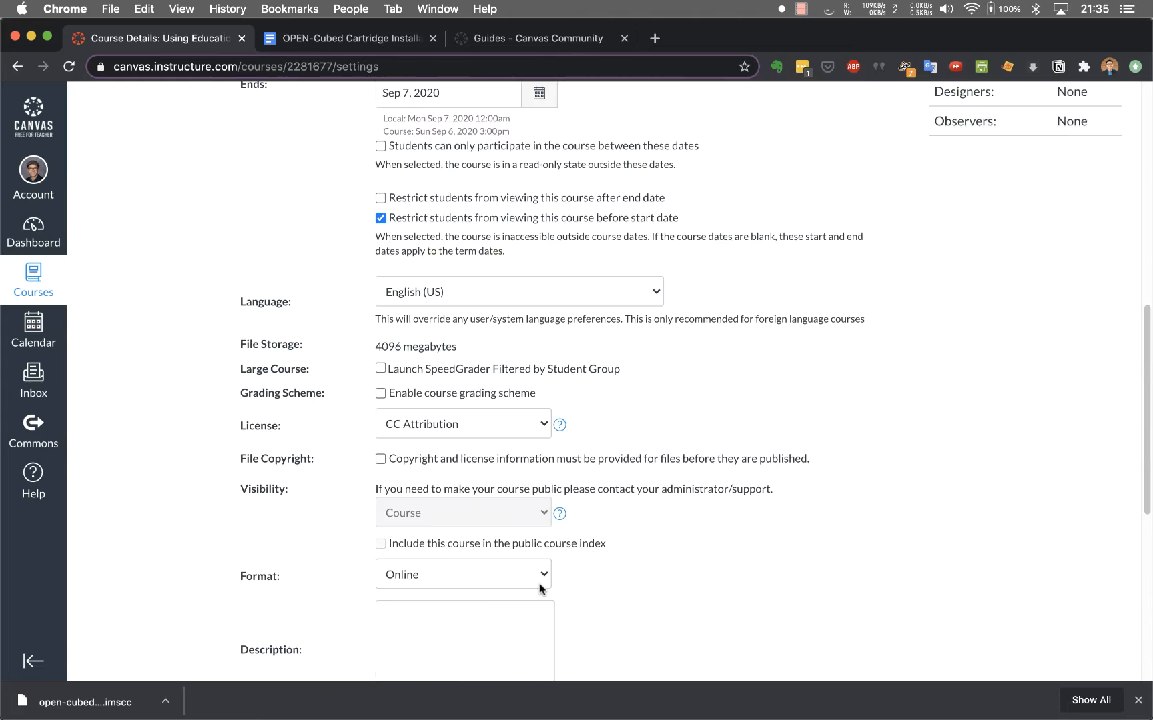
scroll(540, 582, "up", 6)
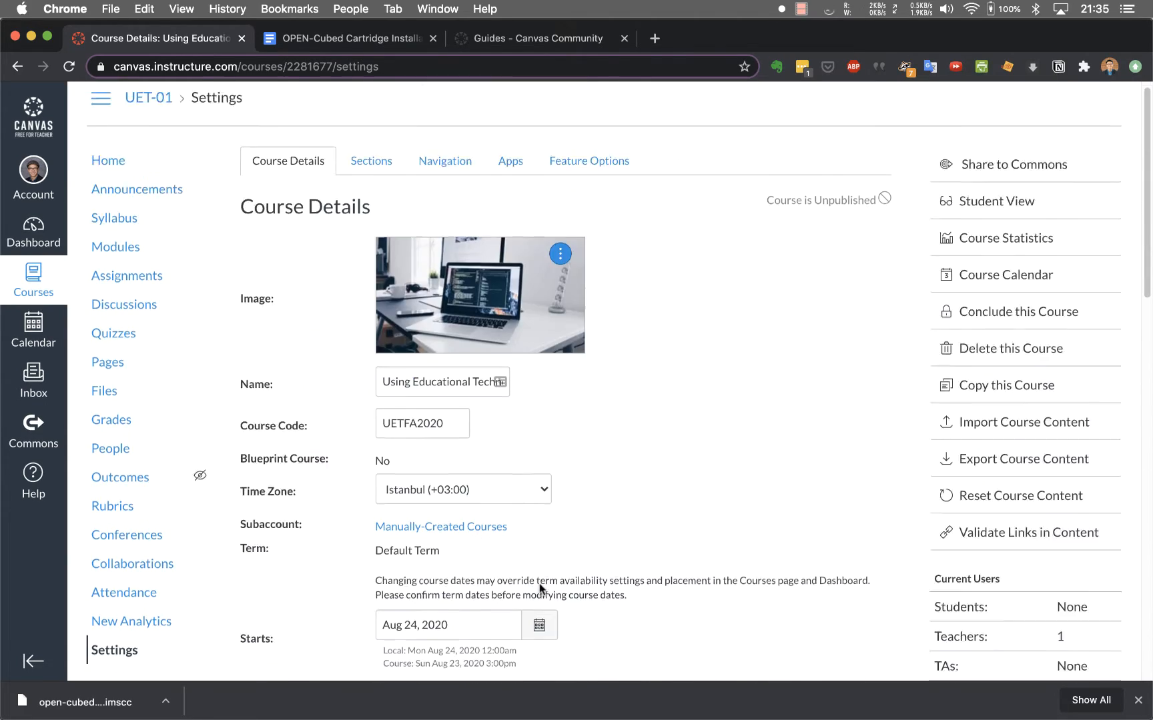
scroll(540, 582, "down", 6)
scroll(539, 583, "down", 10)
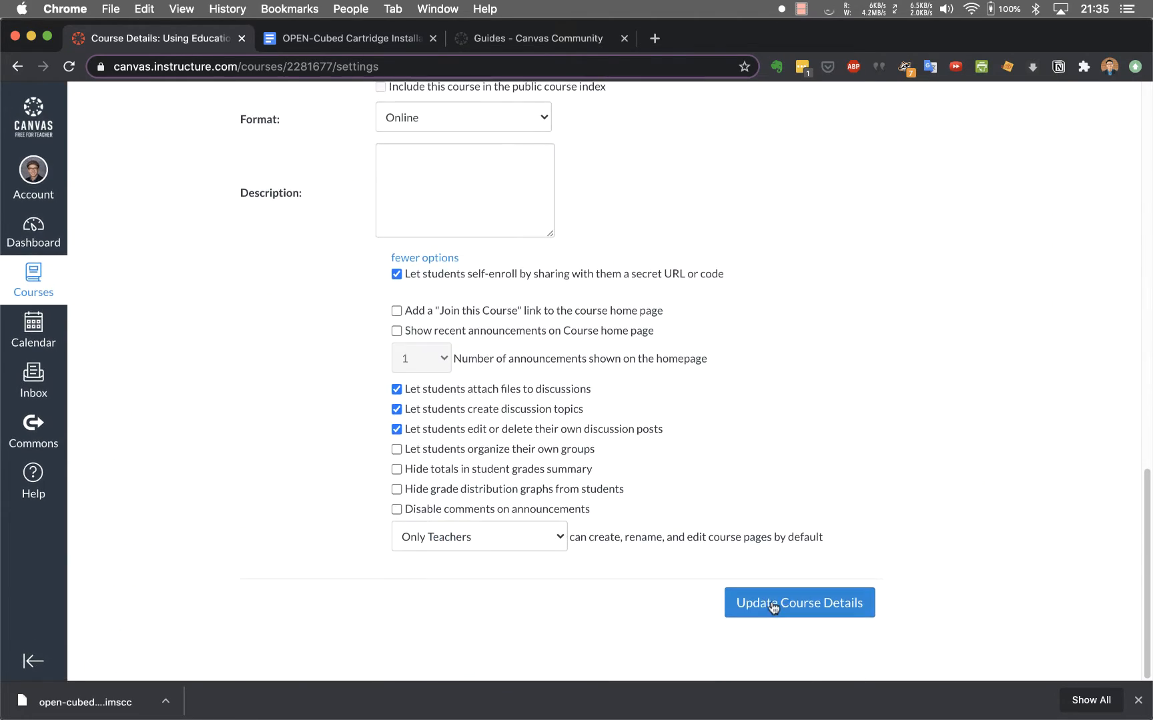
left_click(772, 605)
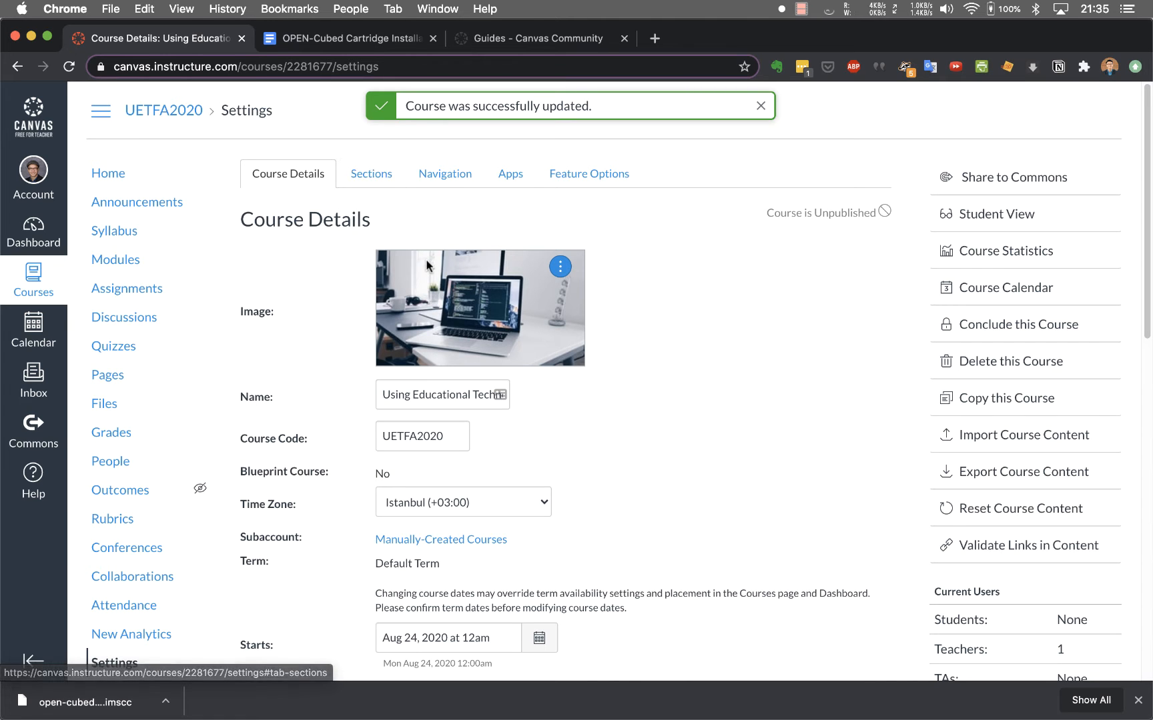
- Open the course home page and review its welcome text and instructor information table
left_click(106, 175)
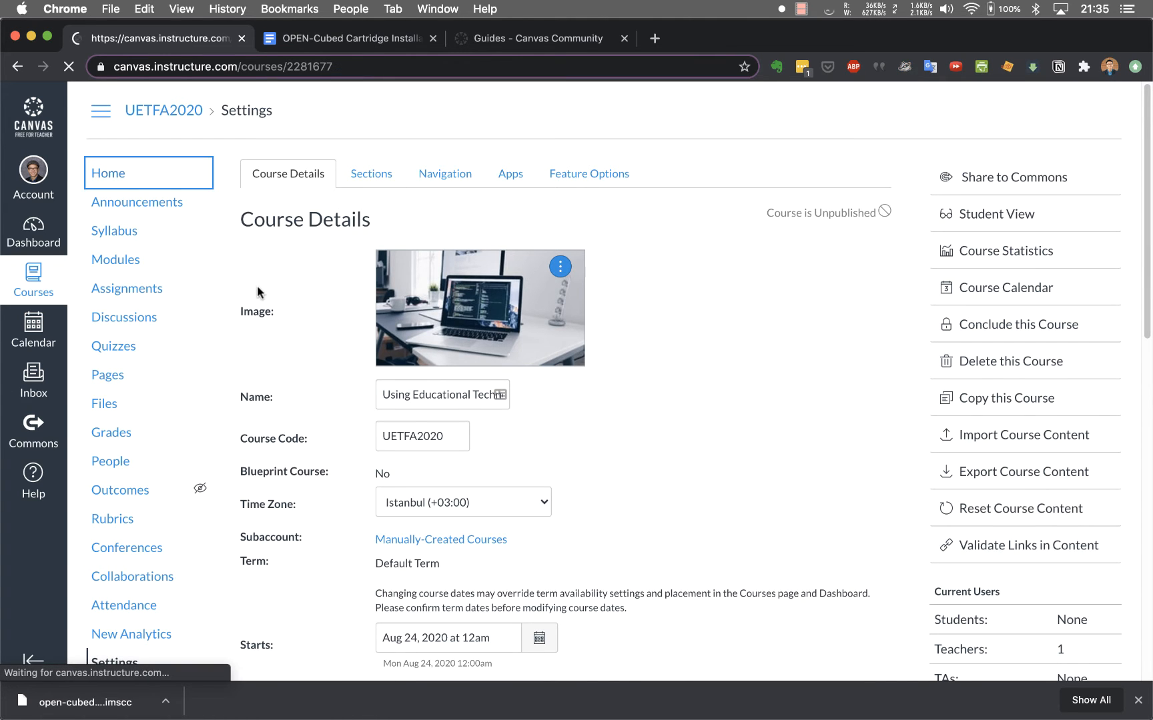
scroll(440, 382, "down", 10)
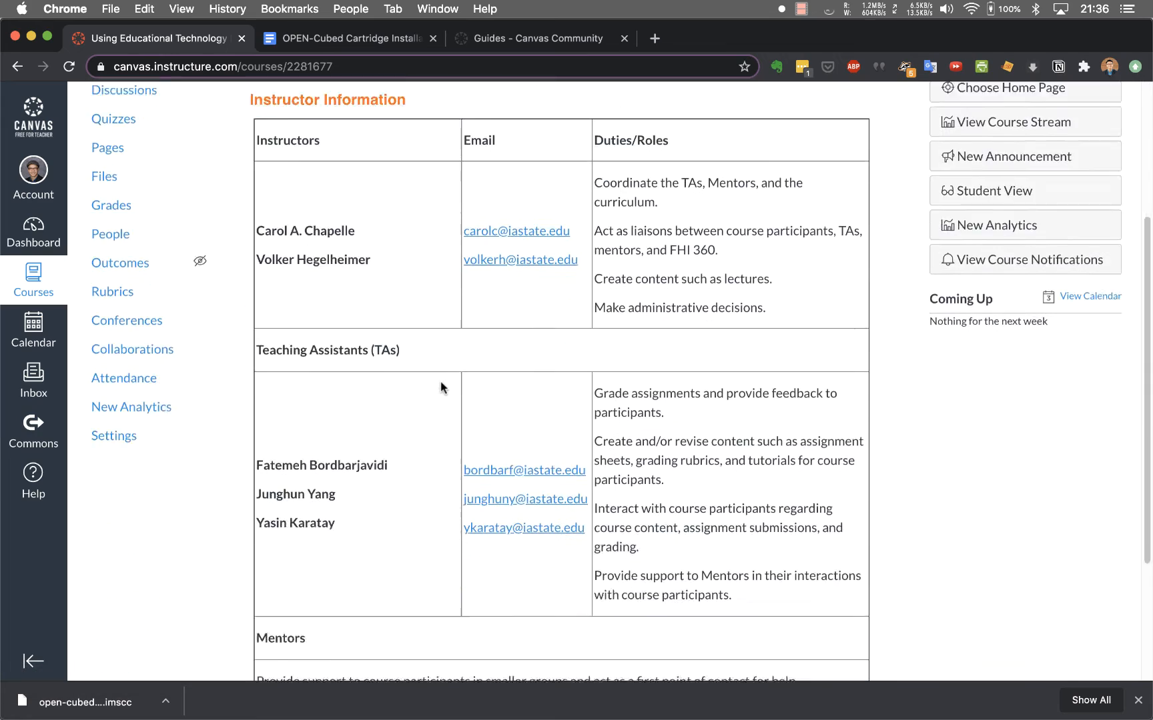
scroll(440, 381, "up", 10)
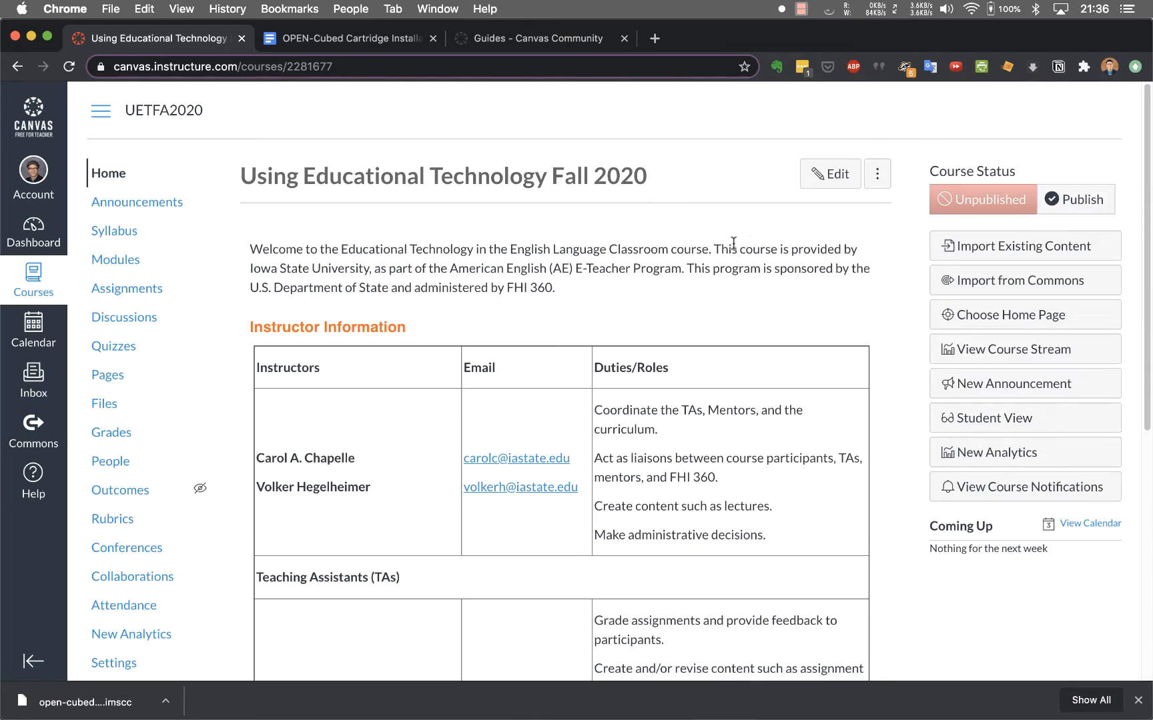
- Open the home page content for editing, look through the instructor, teaching assistant and mentor sections, and save the page
left_click(832, 174)
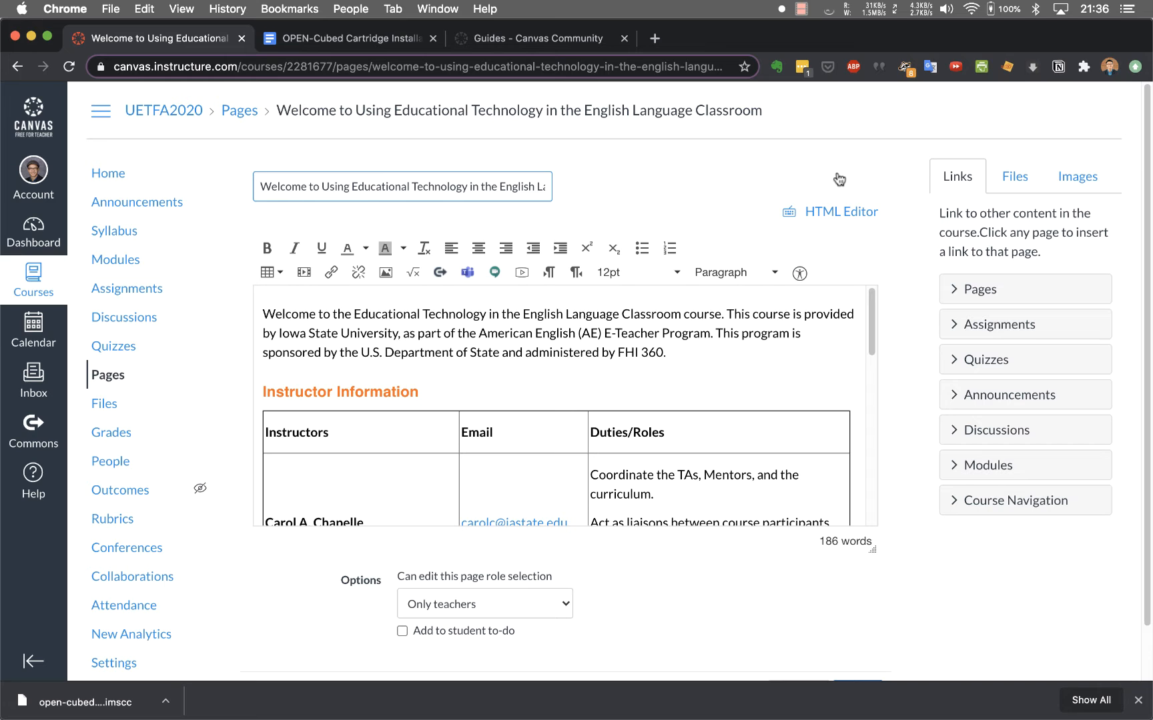
scroll(603, 427, "down", 5)
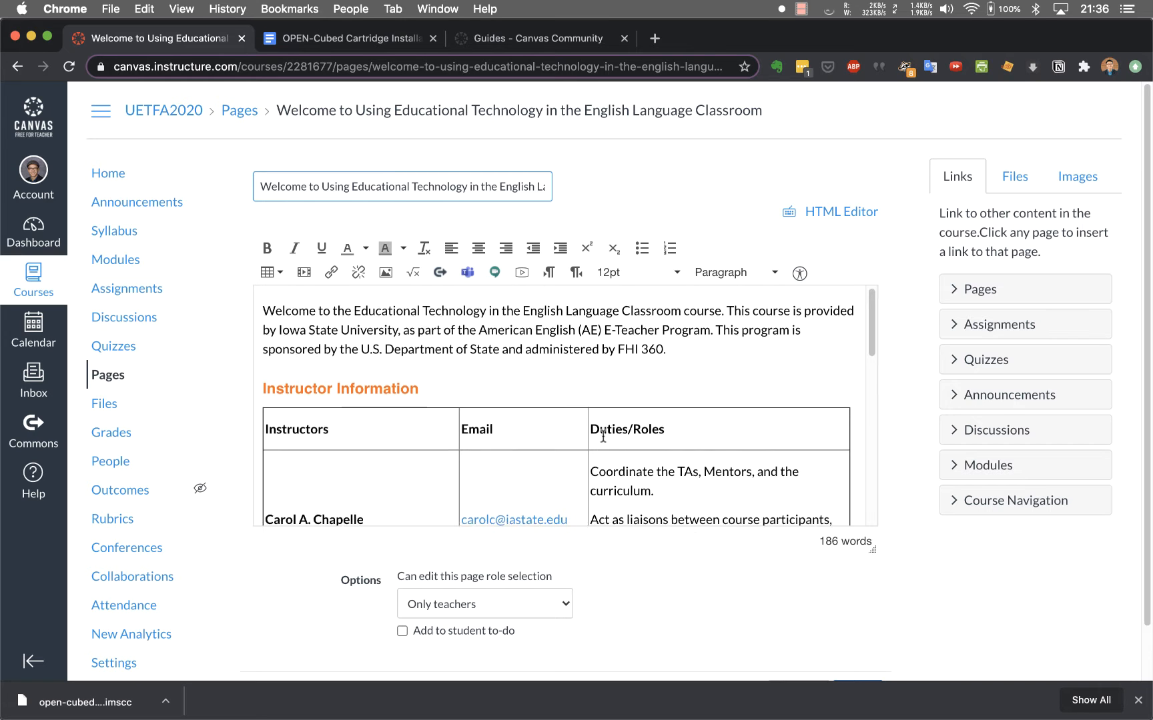
scroll(603, 436, "down", 10)
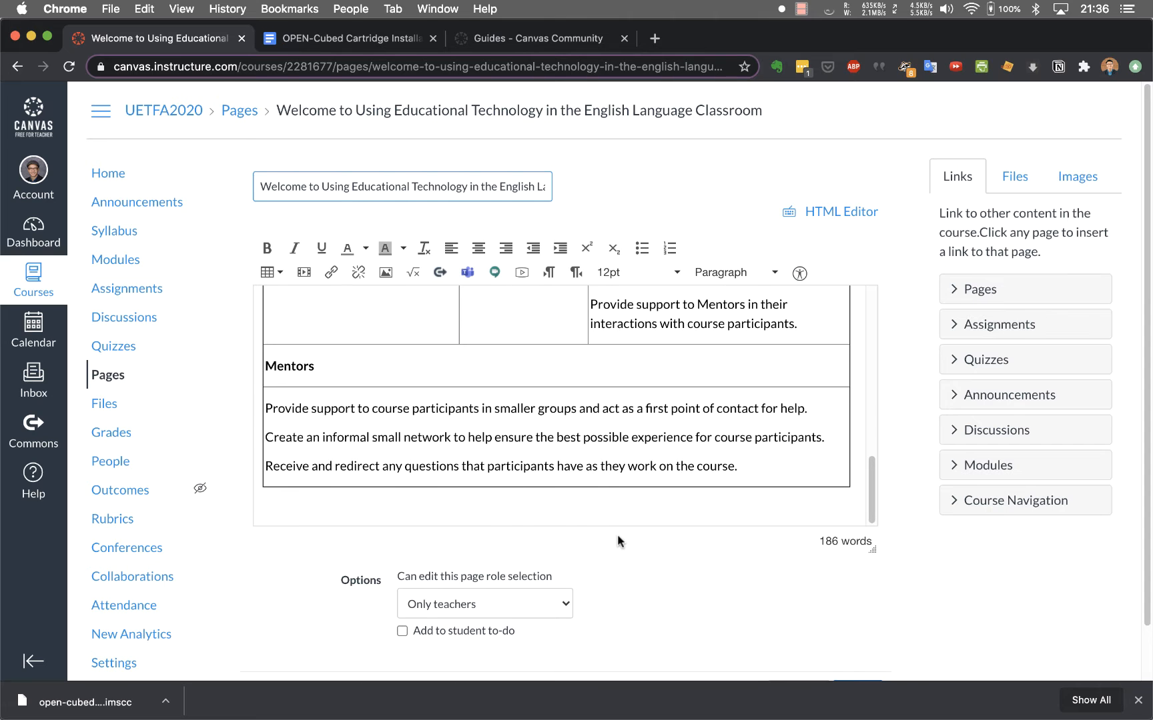
scroll(617, 535, "down", 2)
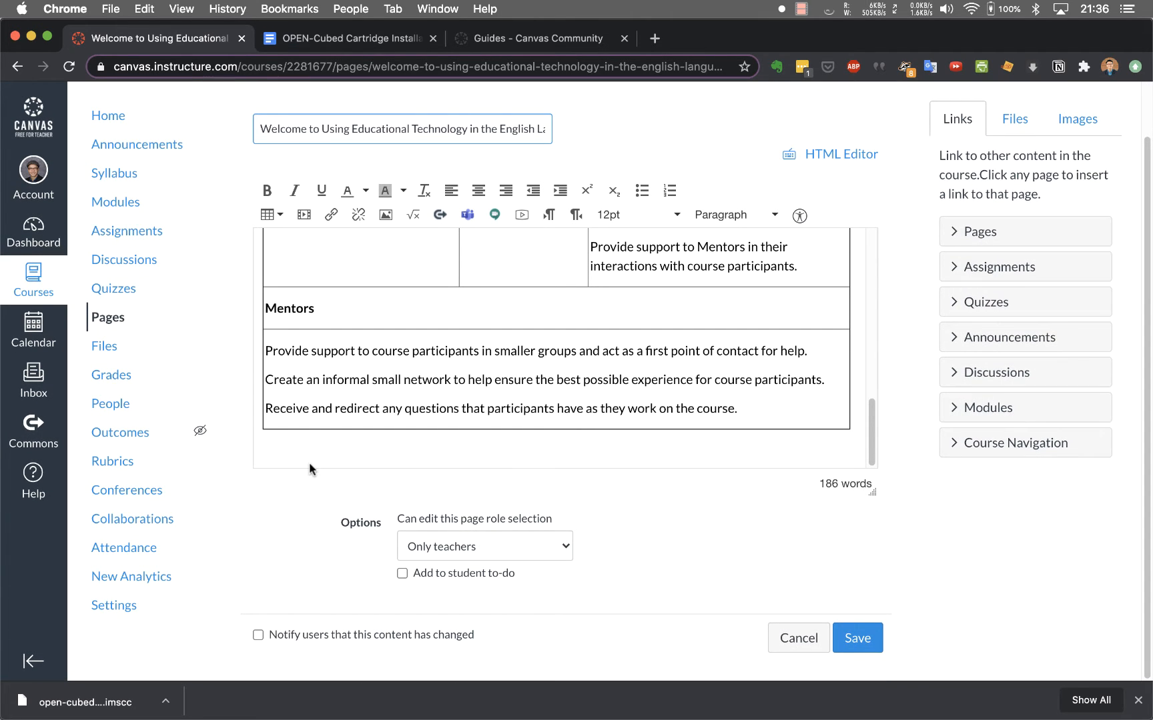
scroll(309, 462, "up", 5)
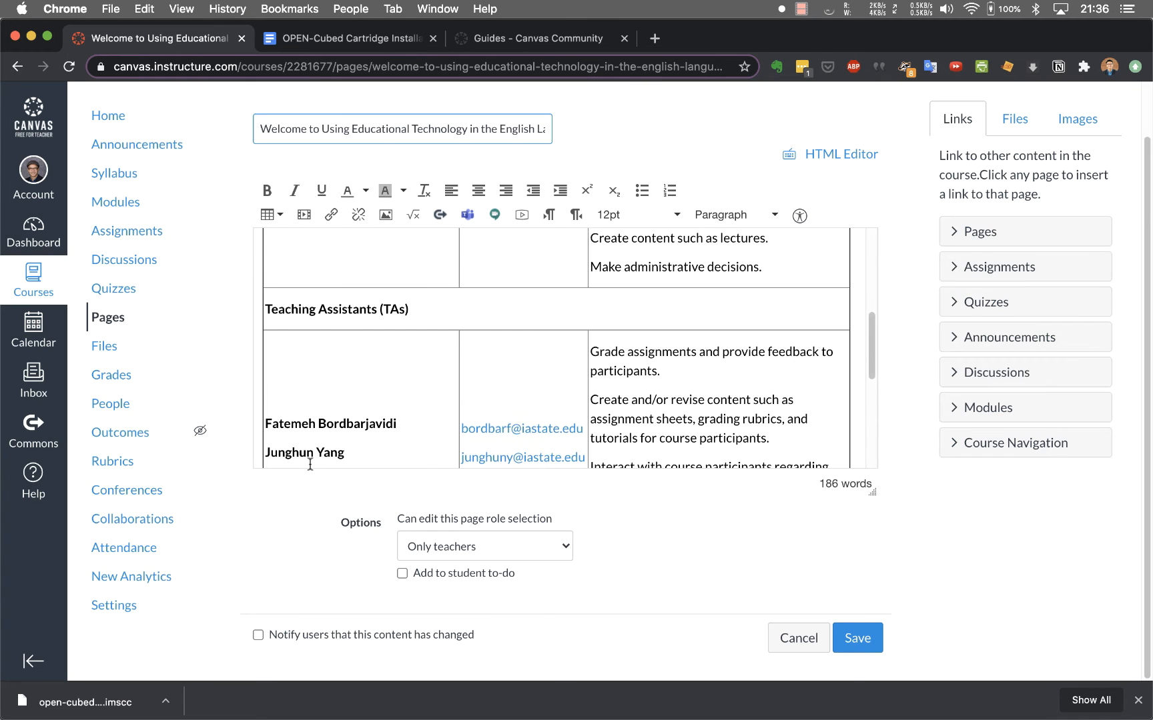
scroll(309, 462, "up", 3)
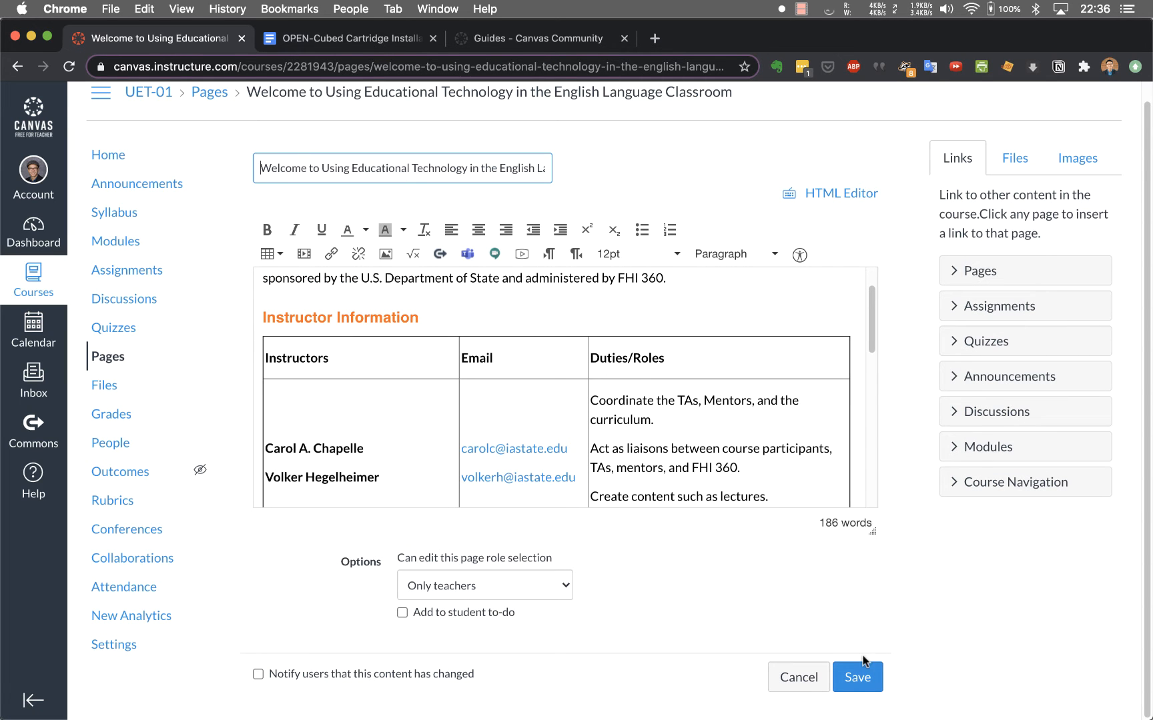
left_click(861, 676)
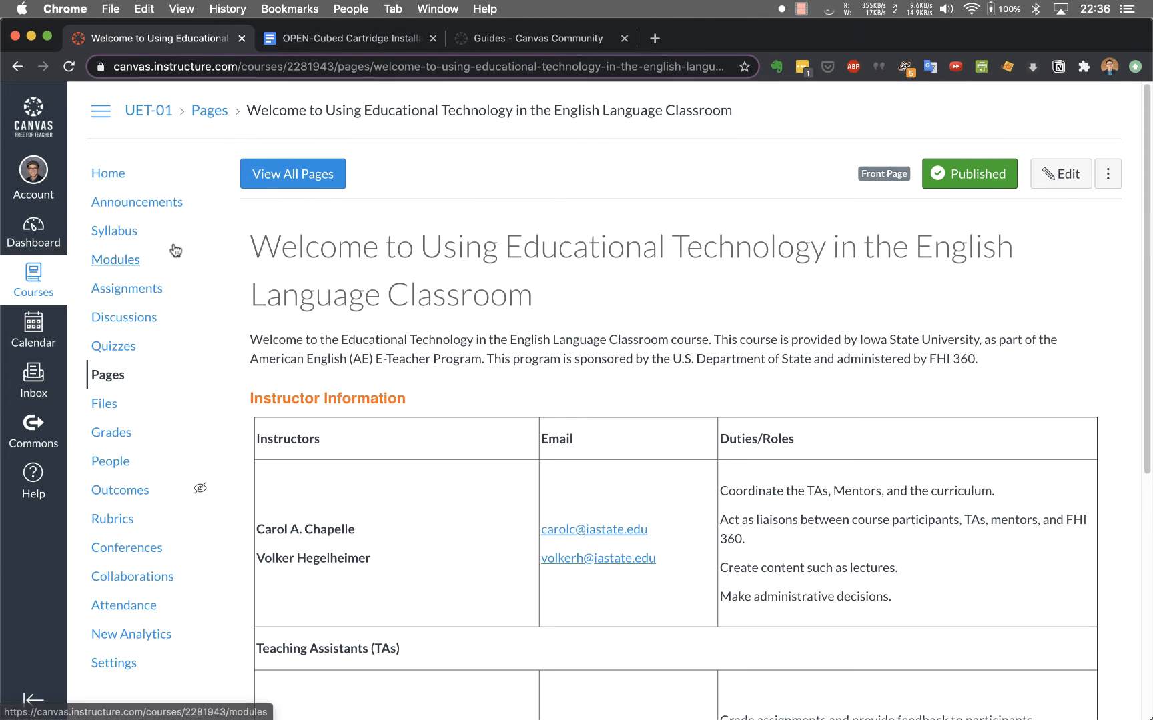
- Open the course syllabus and review its modules list, grades section and the dated assignments in the course summary
left_click(122, 232)
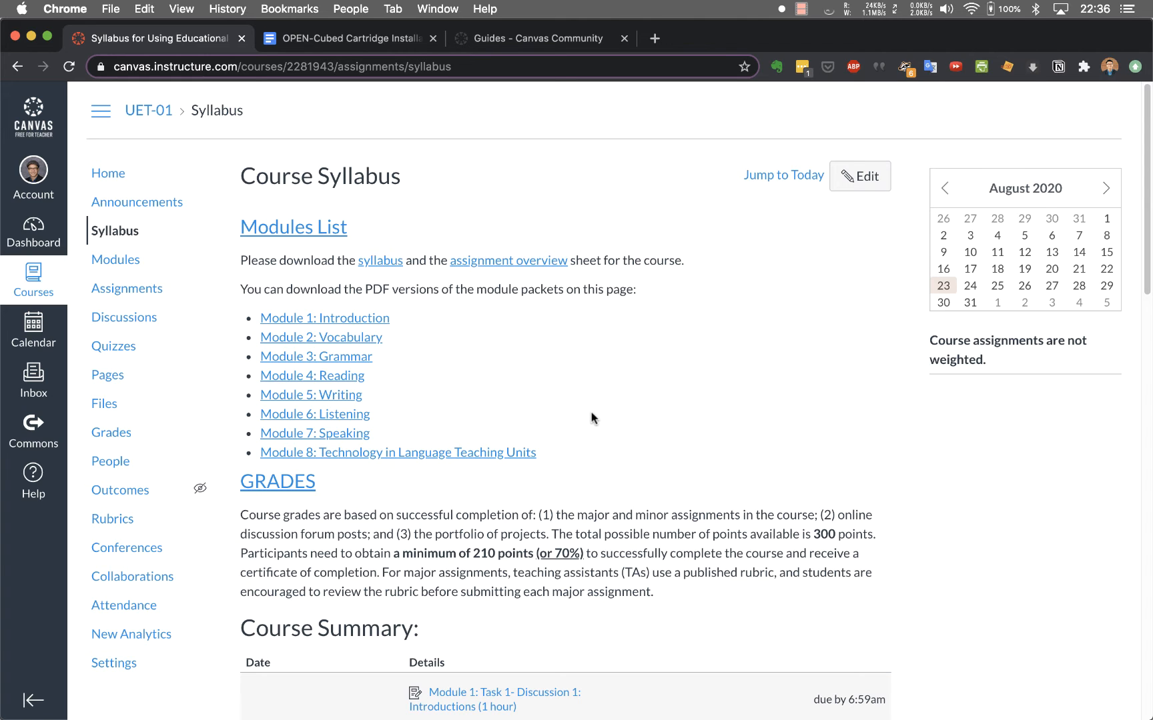
scroll(669, 409, "down", 2)
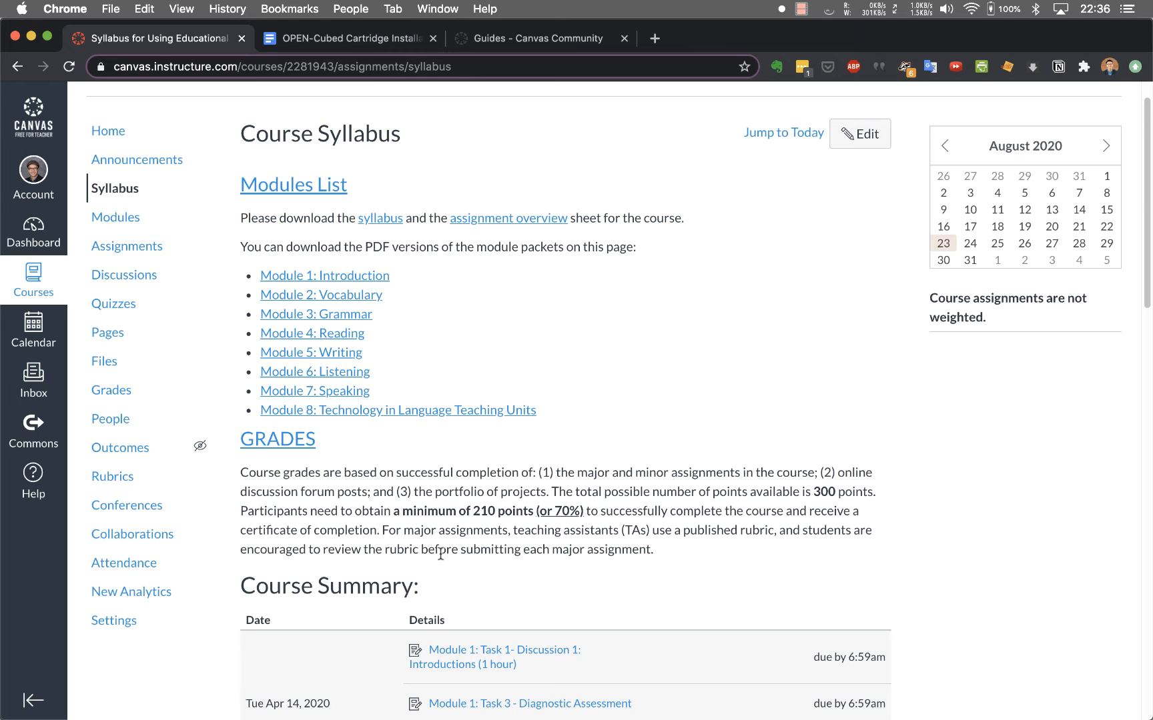
scroll(440, 555, "down", 2)
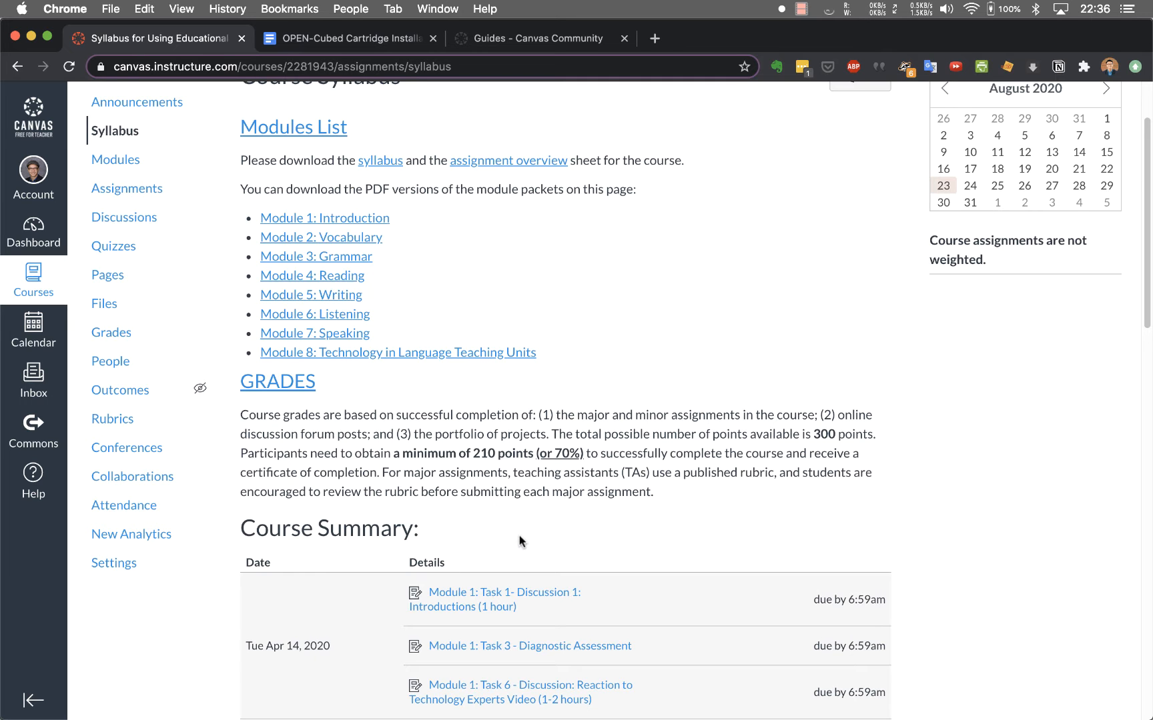
scroll(519, 535, "down", 7)
scroll(521, 540, "down", 6)
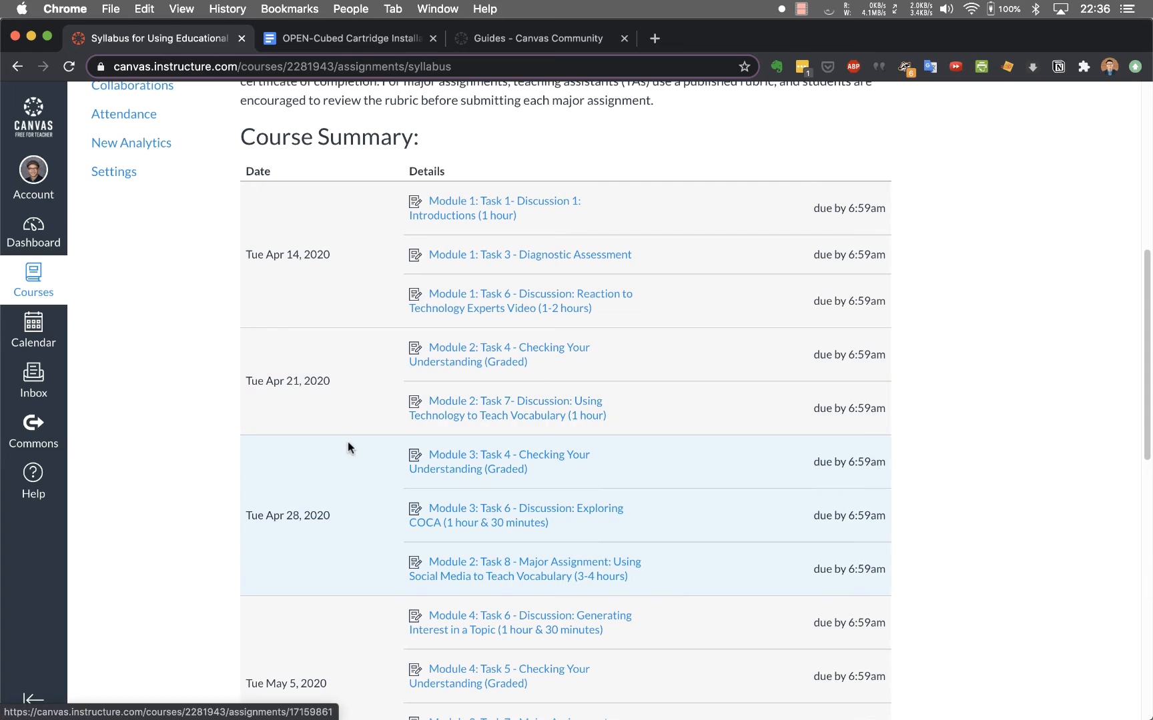
scroll(348, 445, "down", 14)
scroll(347, 443, "down", 13)
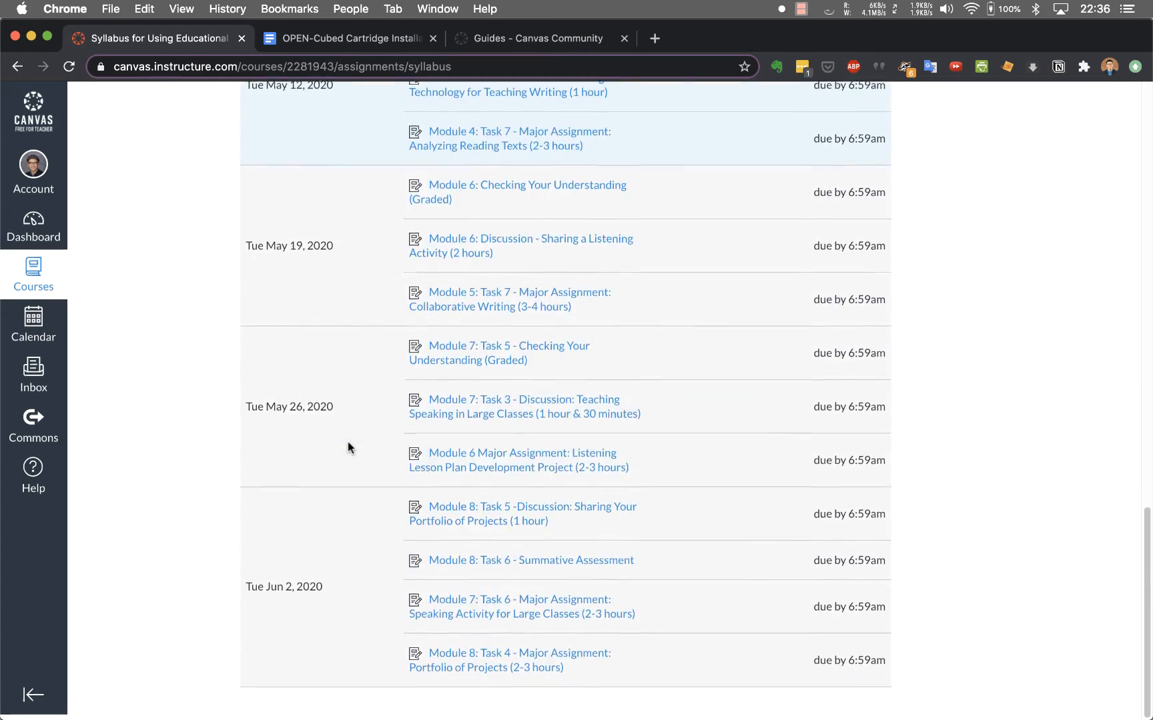
scroll(348, 442, "up", 20)
scroll(348, 442, "up", 20)
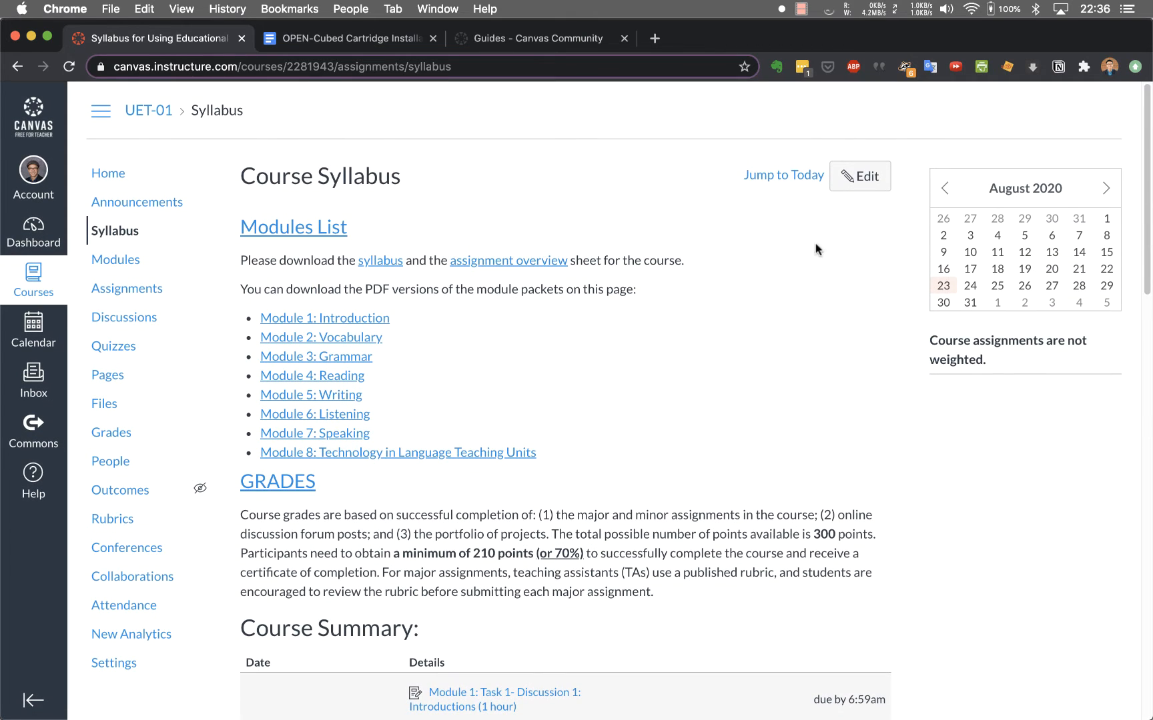
- Open the syllabus description for editing and inspect the URL behind the Module 1: Introduction link without changing it
left_click(860, 176)
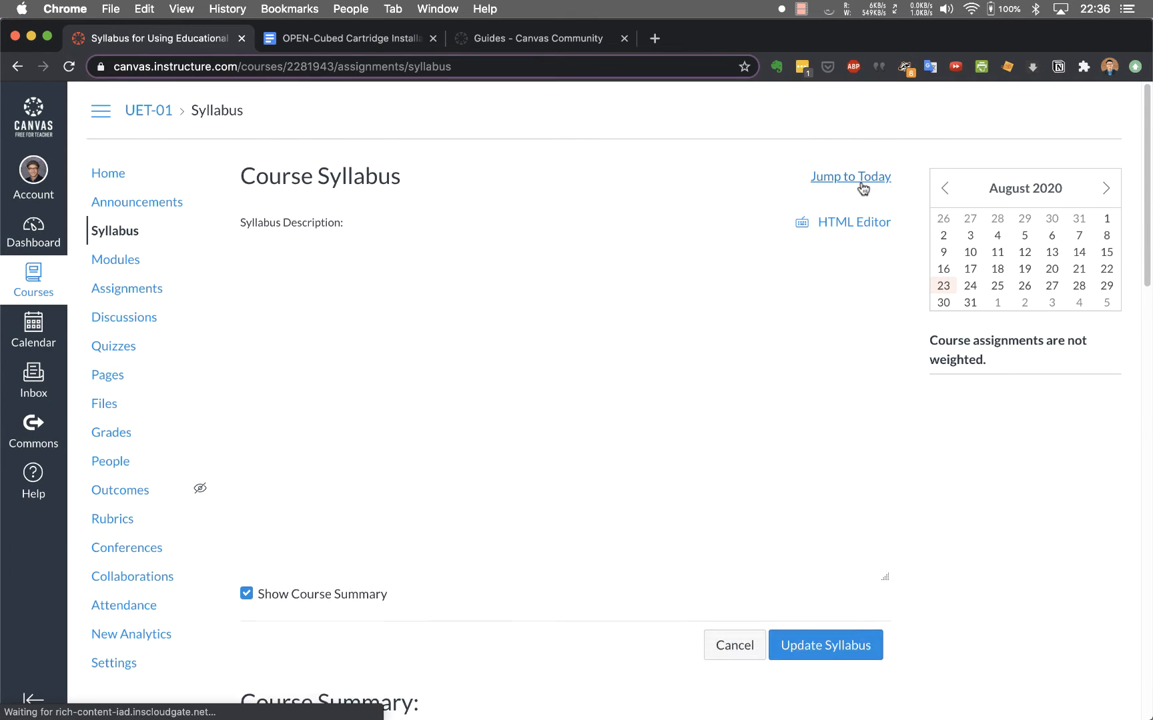
left_click(382, 412)
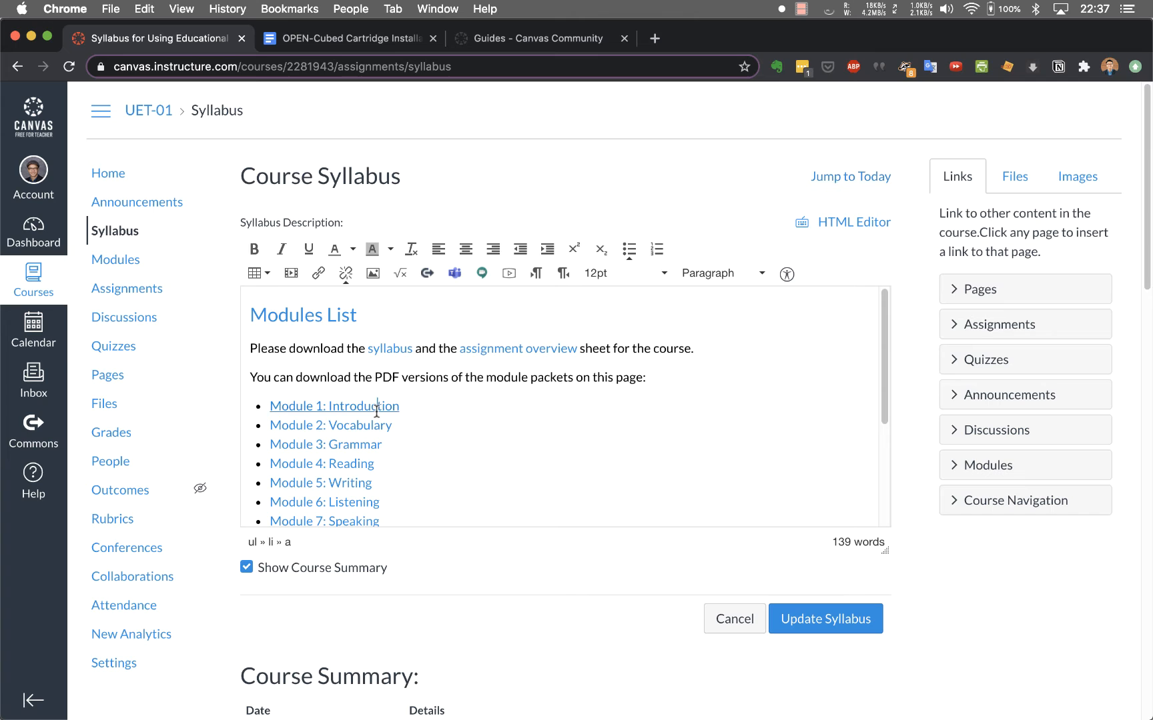
left_click(319, 273)
left_click(485, 455)
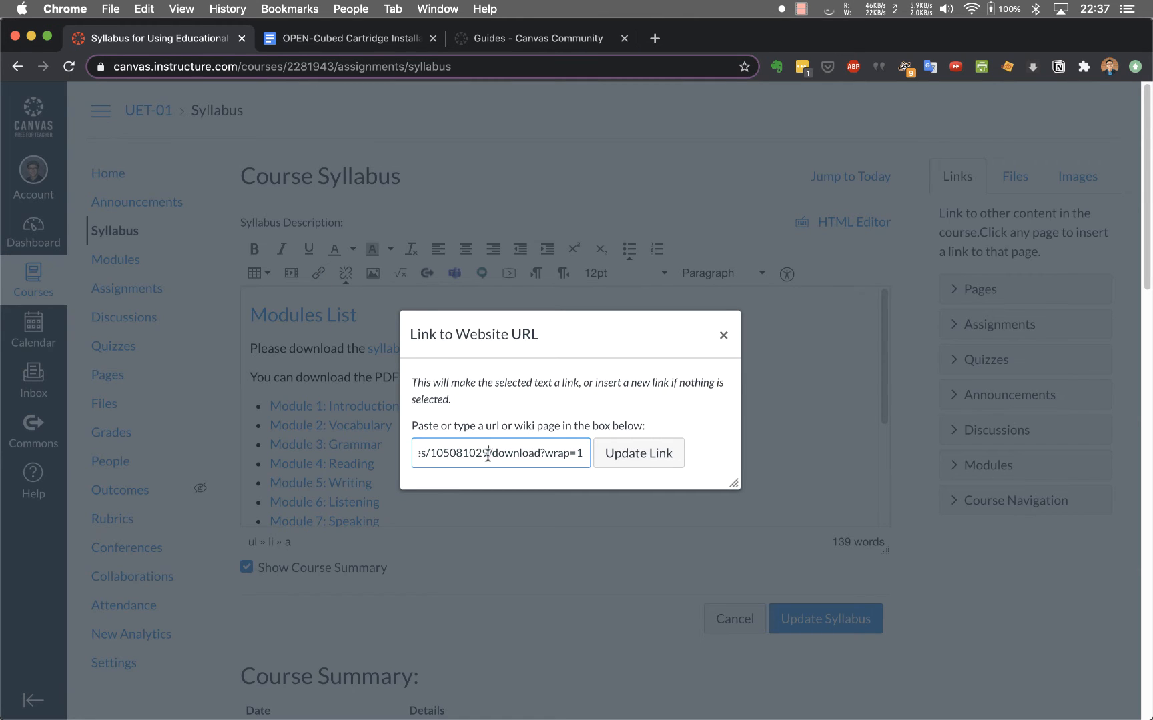
left_click_drag(487, 454, 344, 459)
left_click(443, 460)
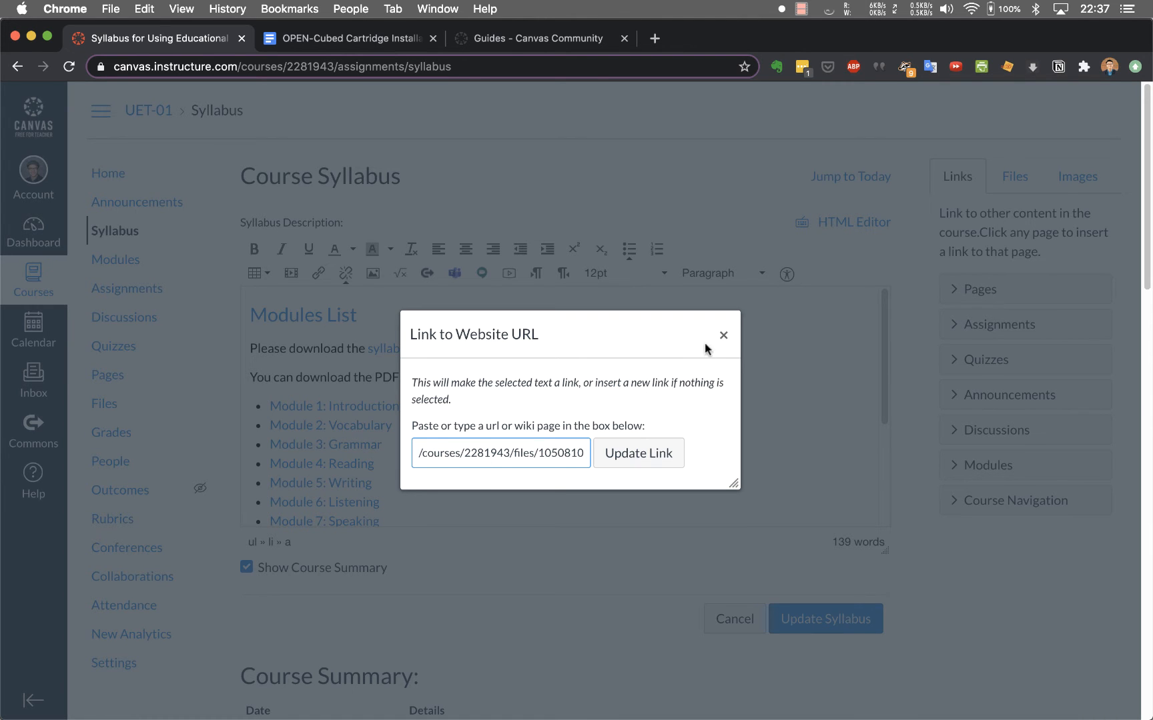
left_click(723, 335)
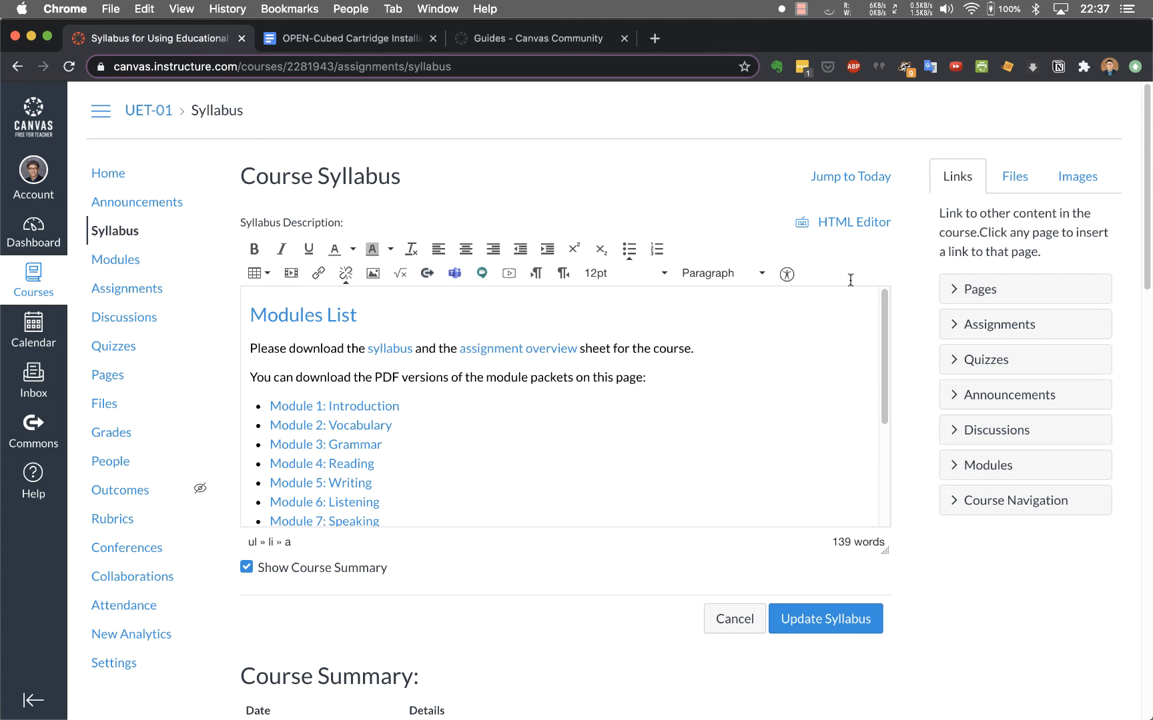
- Browse the course files available for linking in the syllabus, expanding the Syllabus and Module Packets folders
left_click(1016, 178)
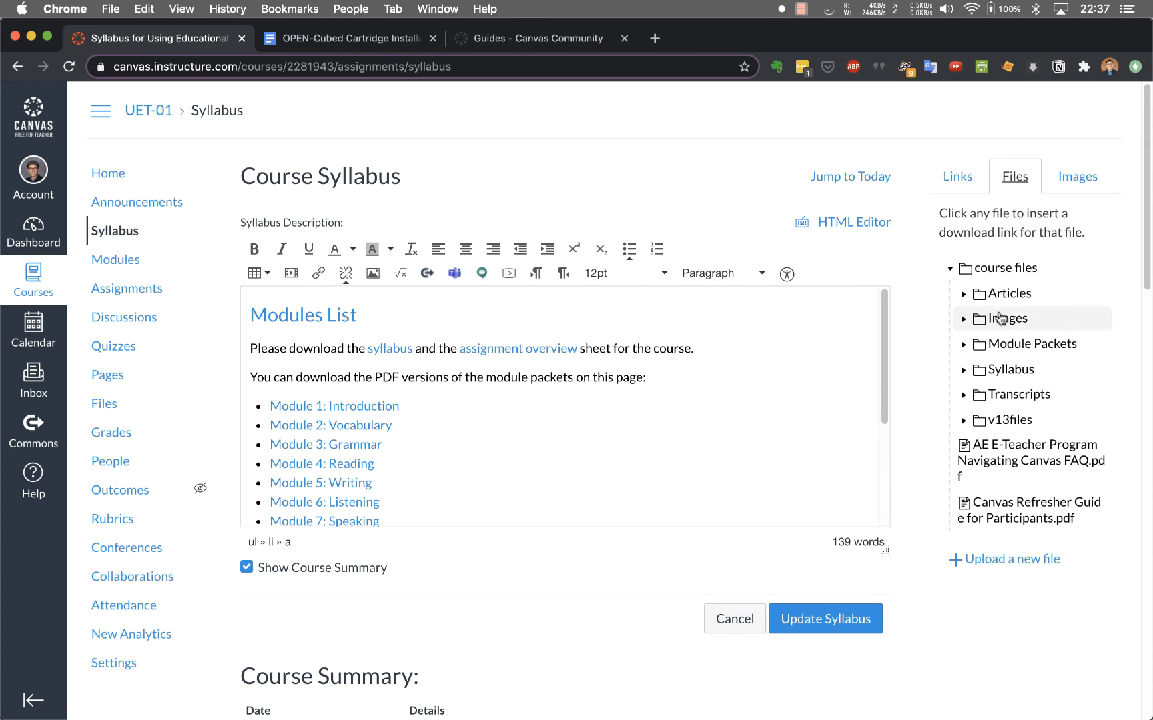
scroll(987, 321, "down", 2)
left_click(965, 319)
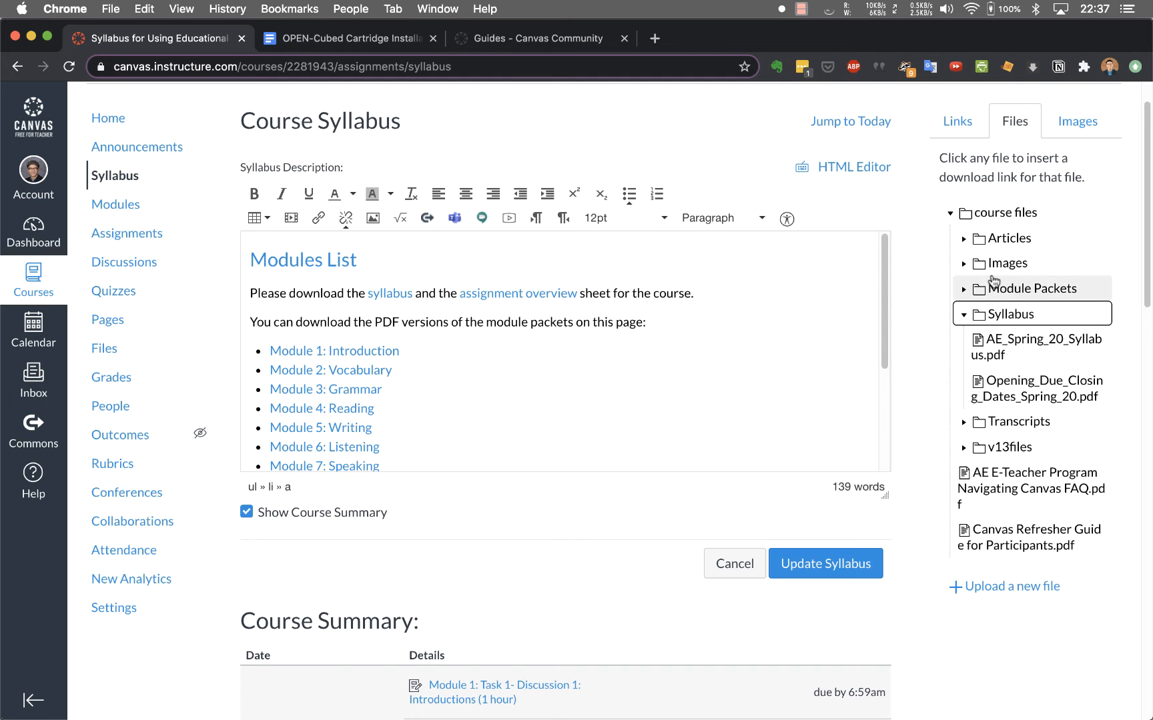
left_click(994, 287)
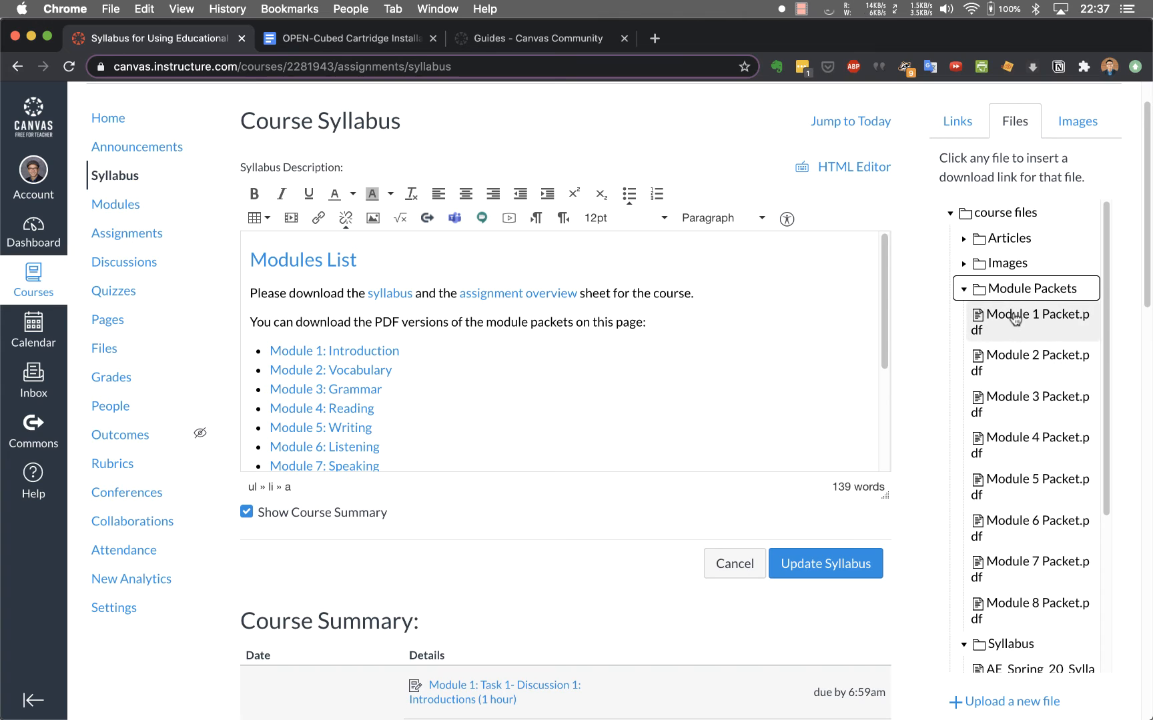
- Insert an empty paragraph between the Module 8 list item and the GRADES heading in the syllabus description
left_click(1014, 319)
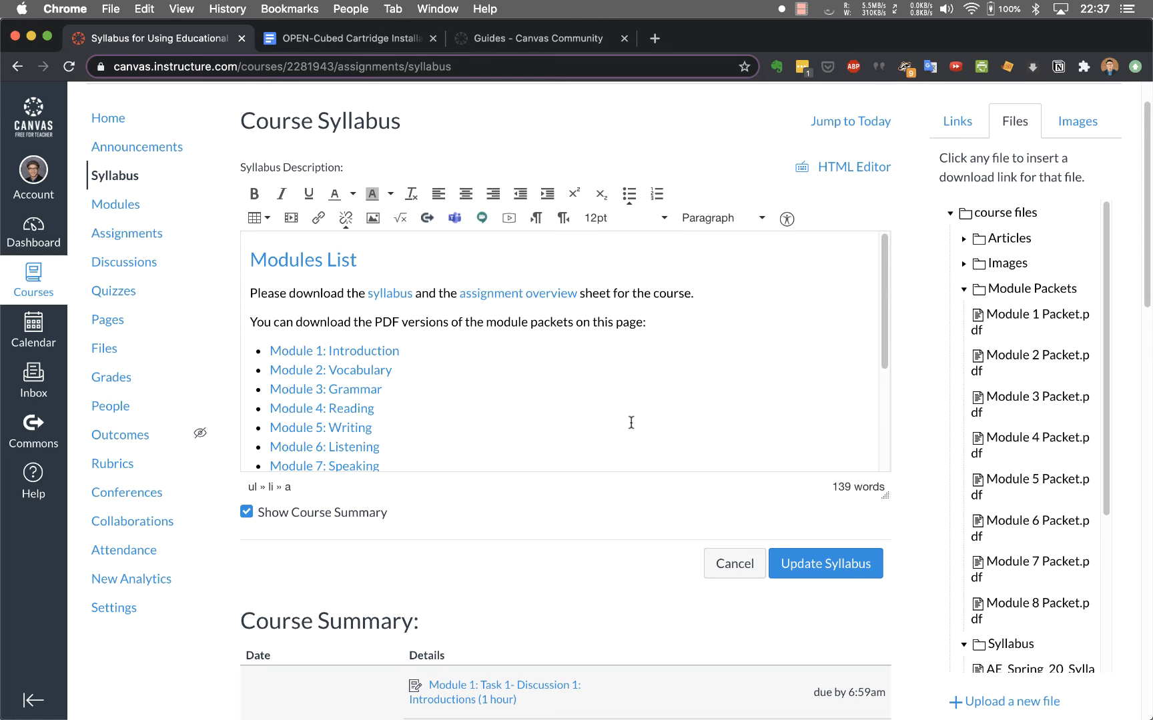
scroll(631, 422, "down", 5)
left_click(603, 314)
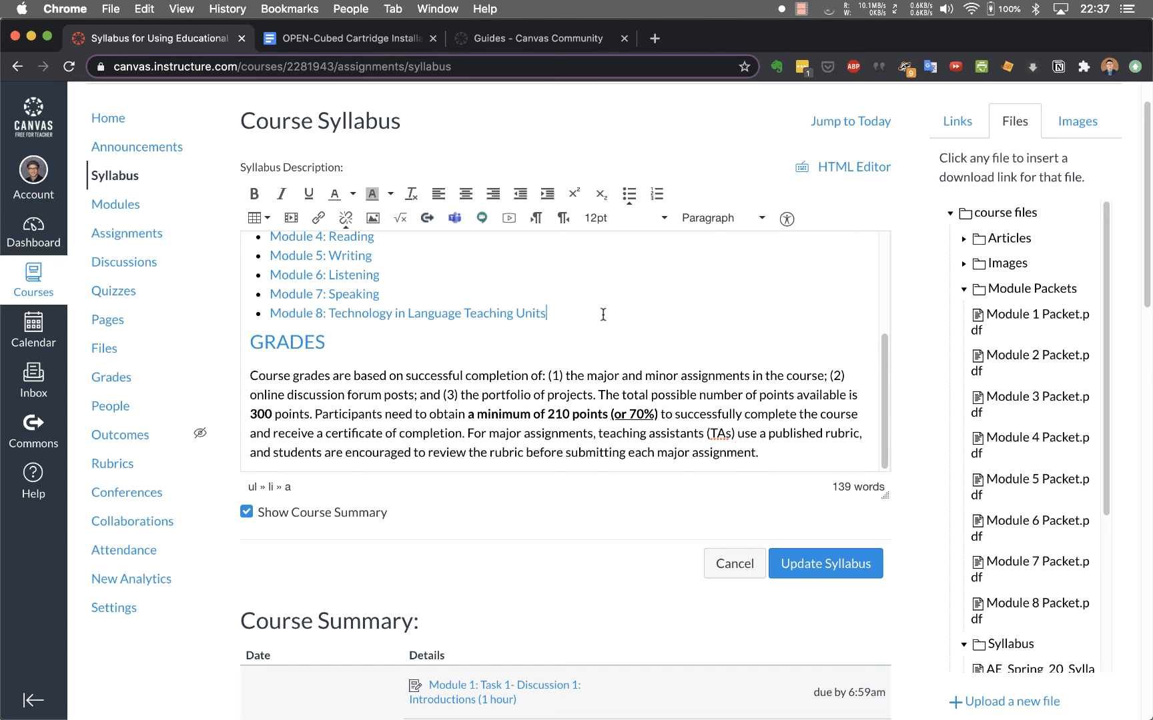
key("Return")
key("Return")
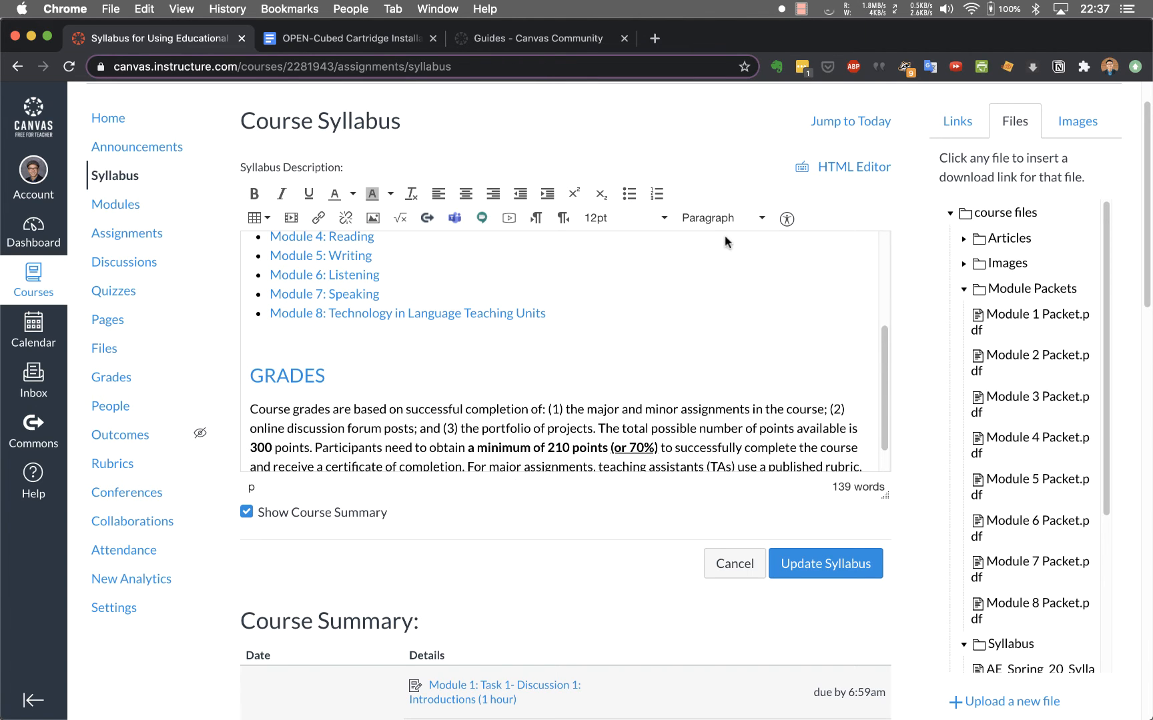
- Look through the course images available for embedding and search Flickr Creative Commons for "syllabus"
left_click(1082, 124)
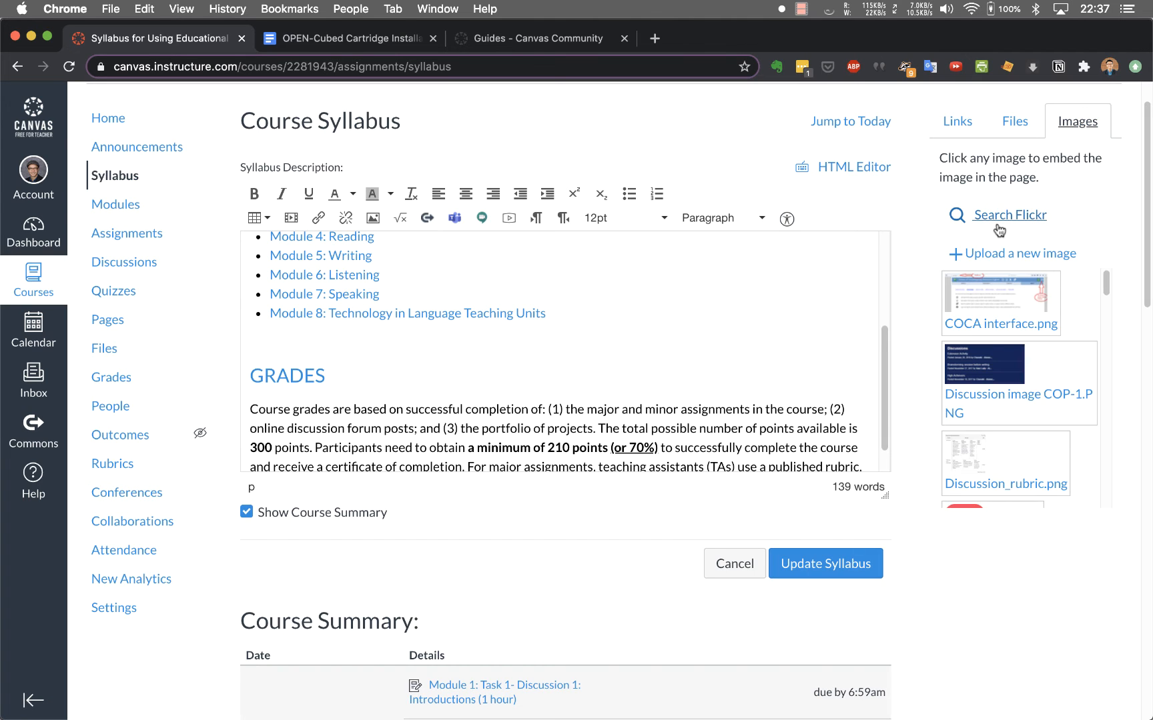
scroll(989, 336, "down", 3)
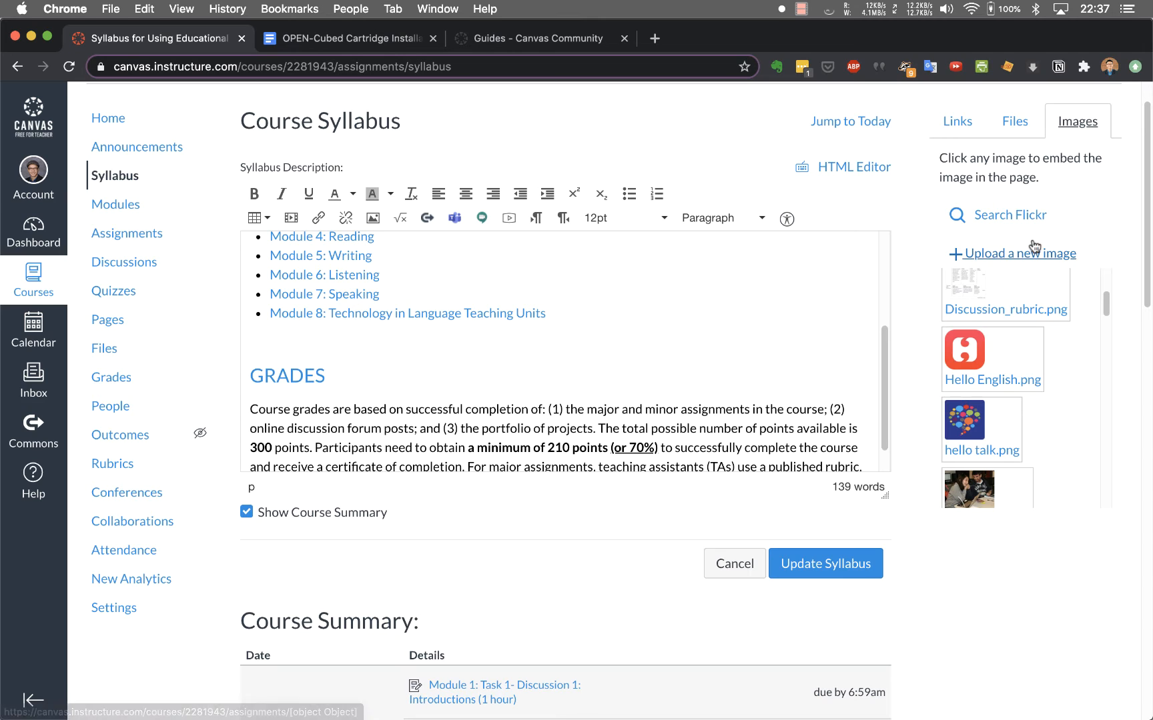
left_click(1010, 215)
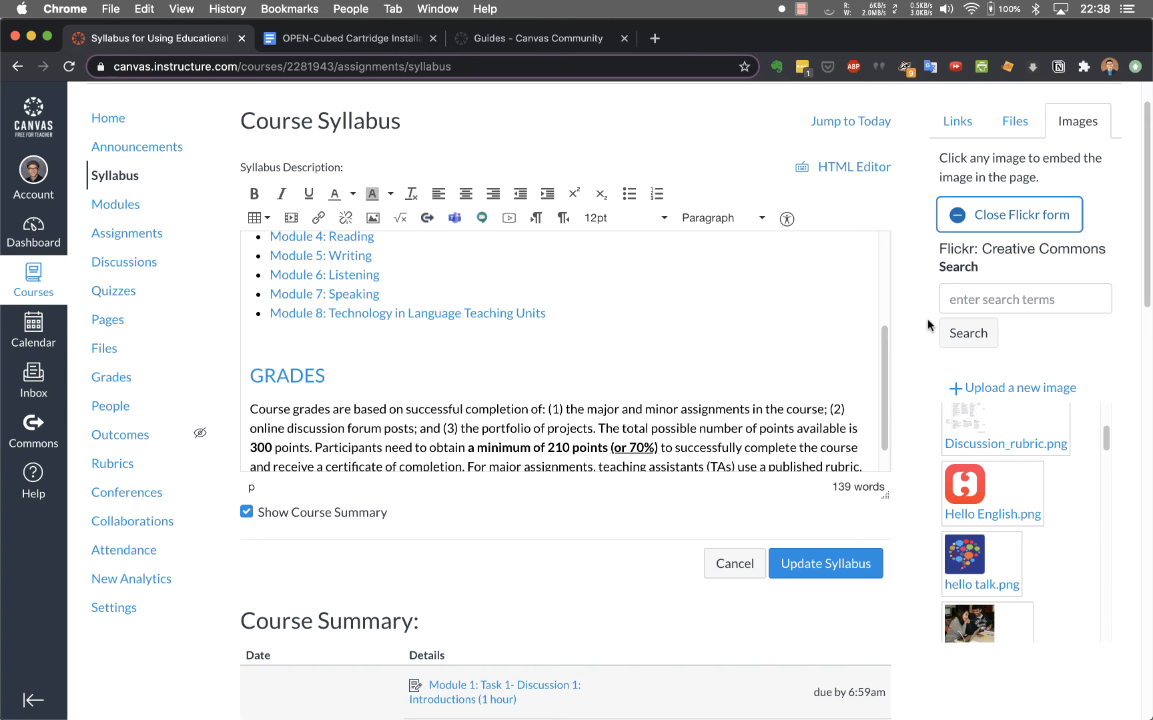
left_click(985, 300)
type("syla")
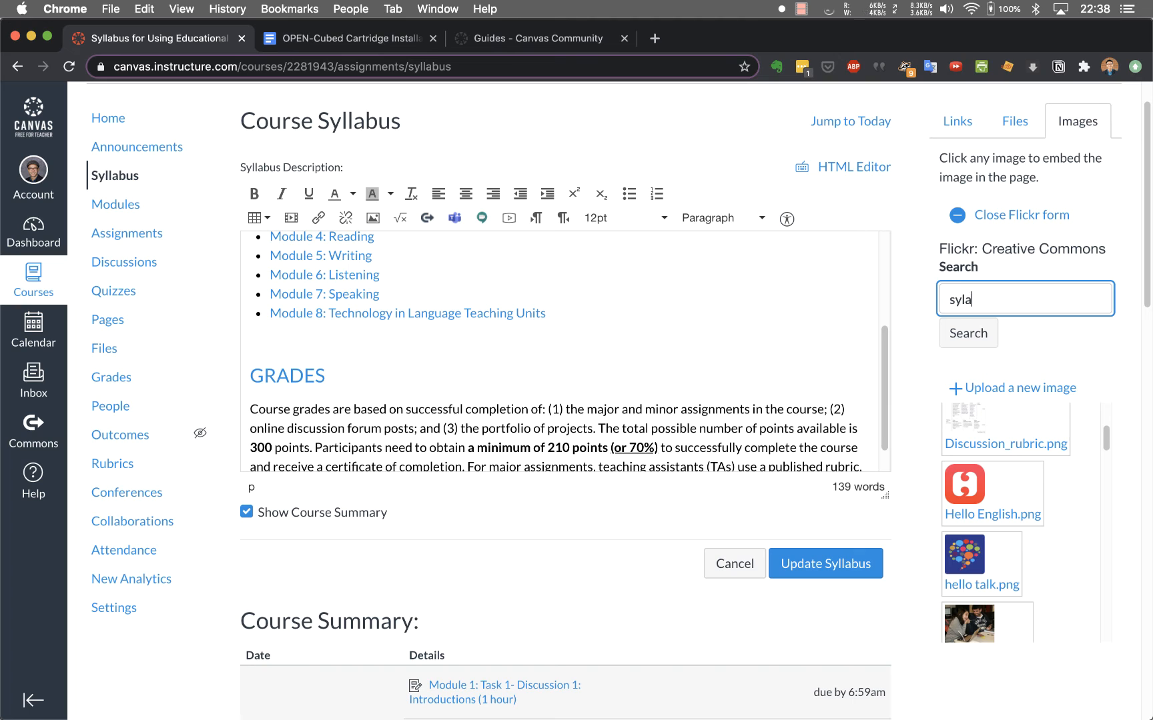
key("BackSpace")
type("labus")
left_click(975, 335)
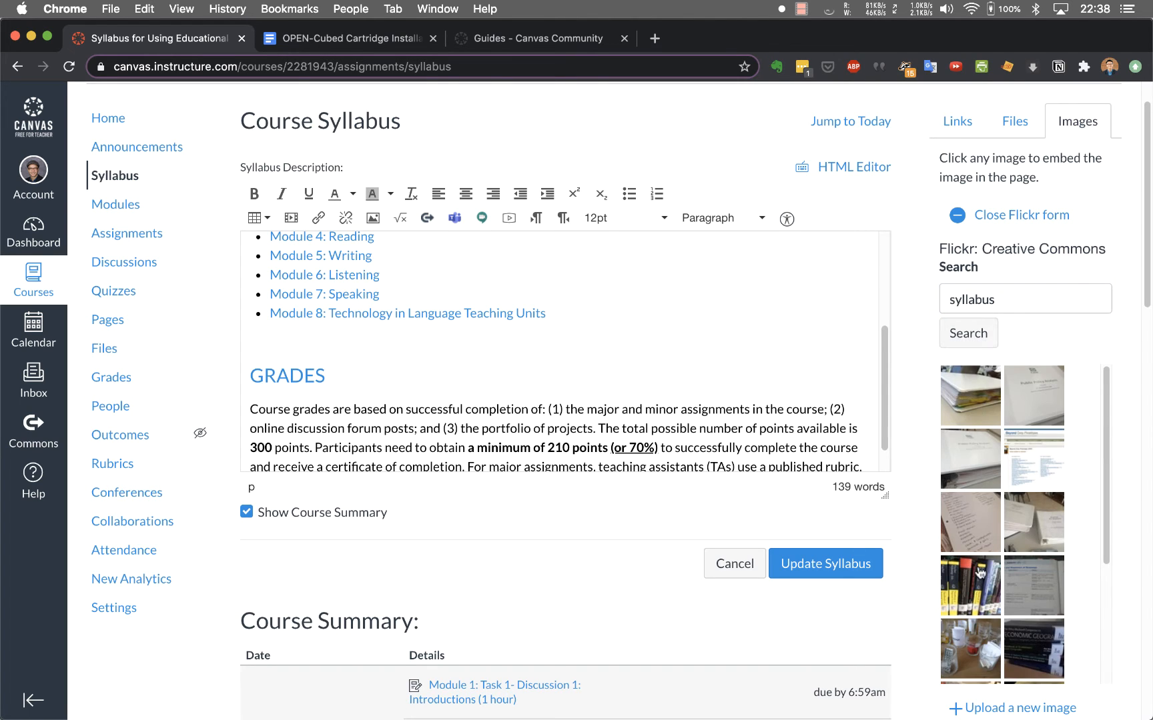
- Embed the Flickr photo of thick binders held by metal clips above the GRADES heading and check its placement
scroll(979, 573, "down", 2)
scroll(979, 572, "down", 1)
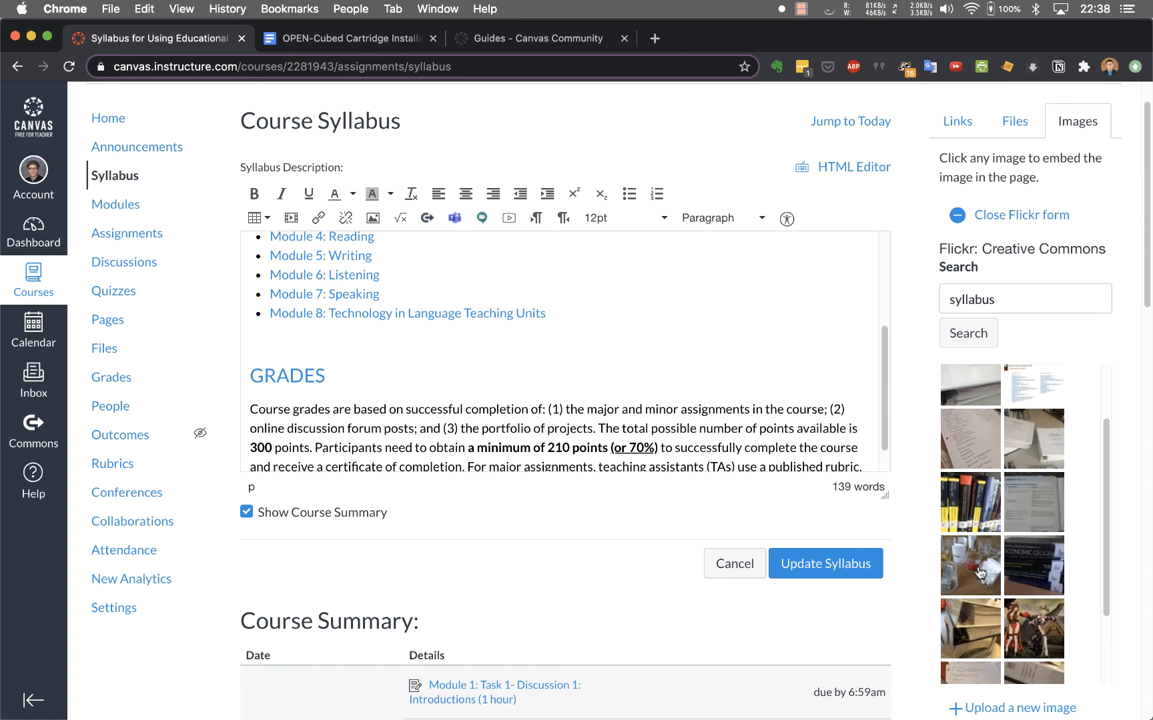
left_click(973, 621)
left_click_drag(972, 620, 967, 557)
scroll(670, 422, "down", 5)
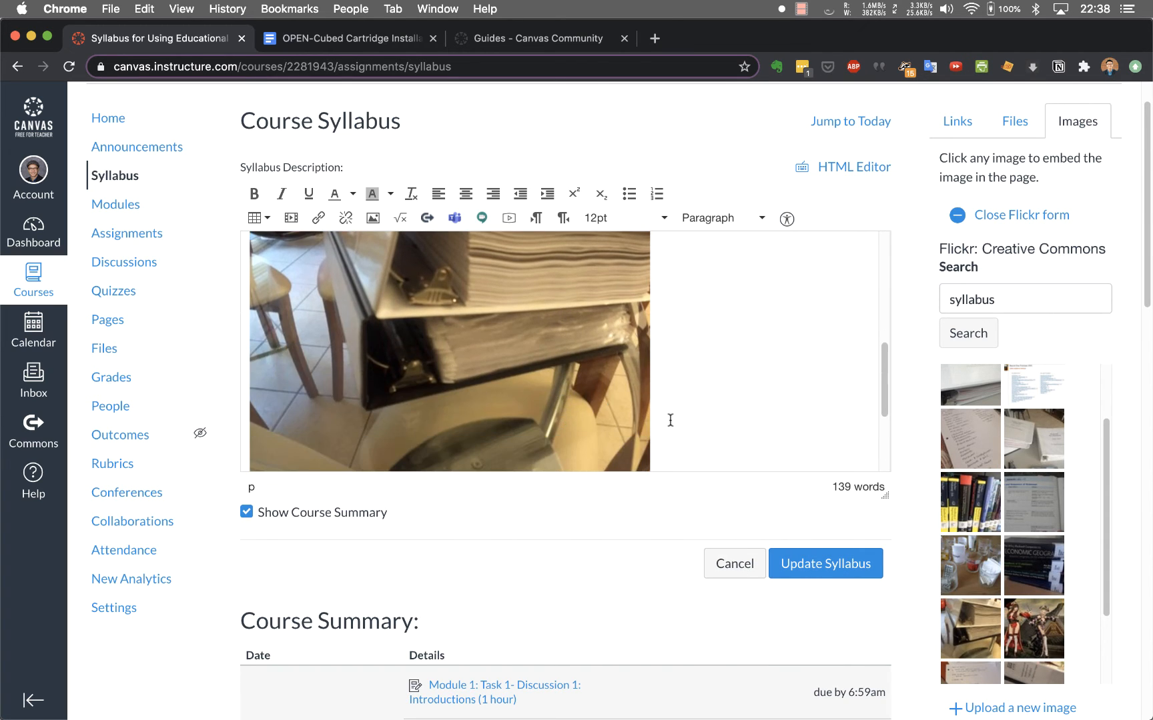
scroll(670, 423, "up", 5)
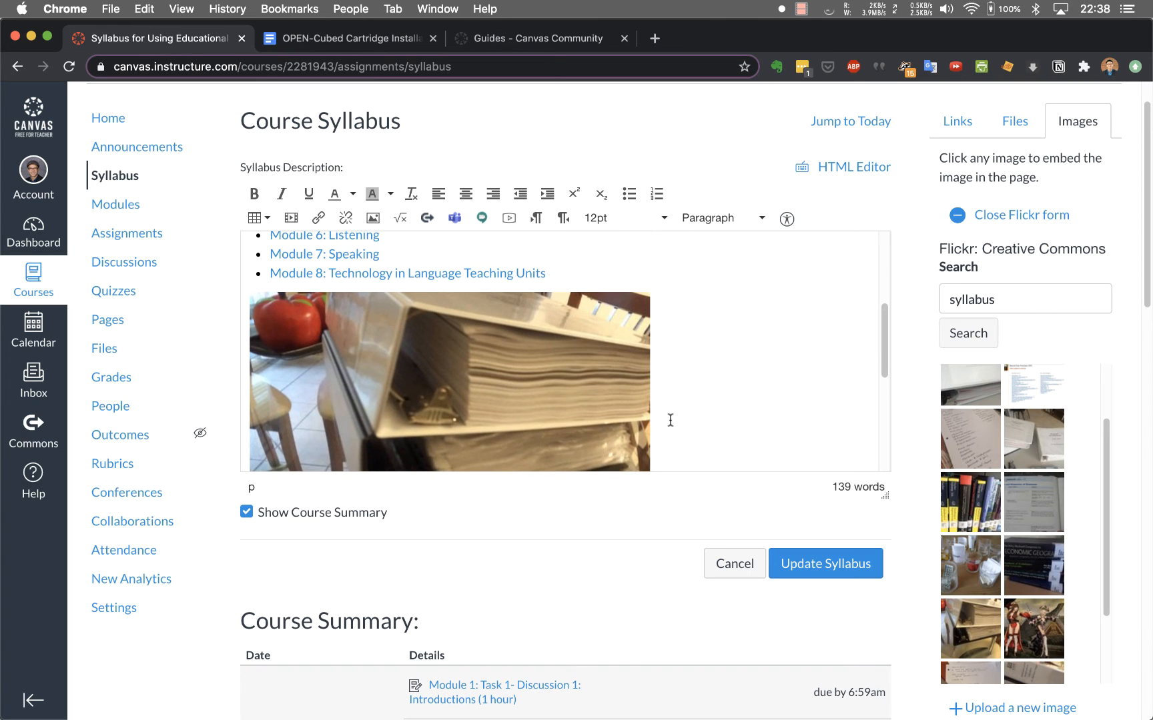
scroll(670, 420, "down", 5)
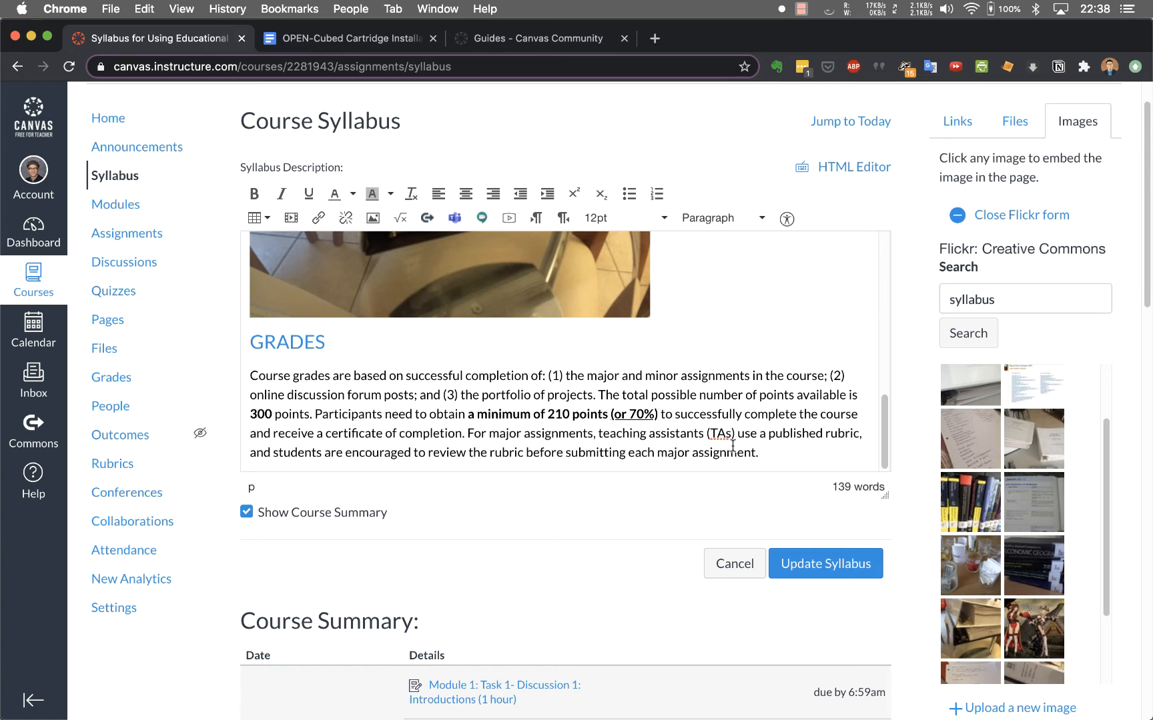
- Review the dated assignments in the Course Summary below the syllabus editor, from the first module through Module 8
scroll(763, 457, "down", 5)
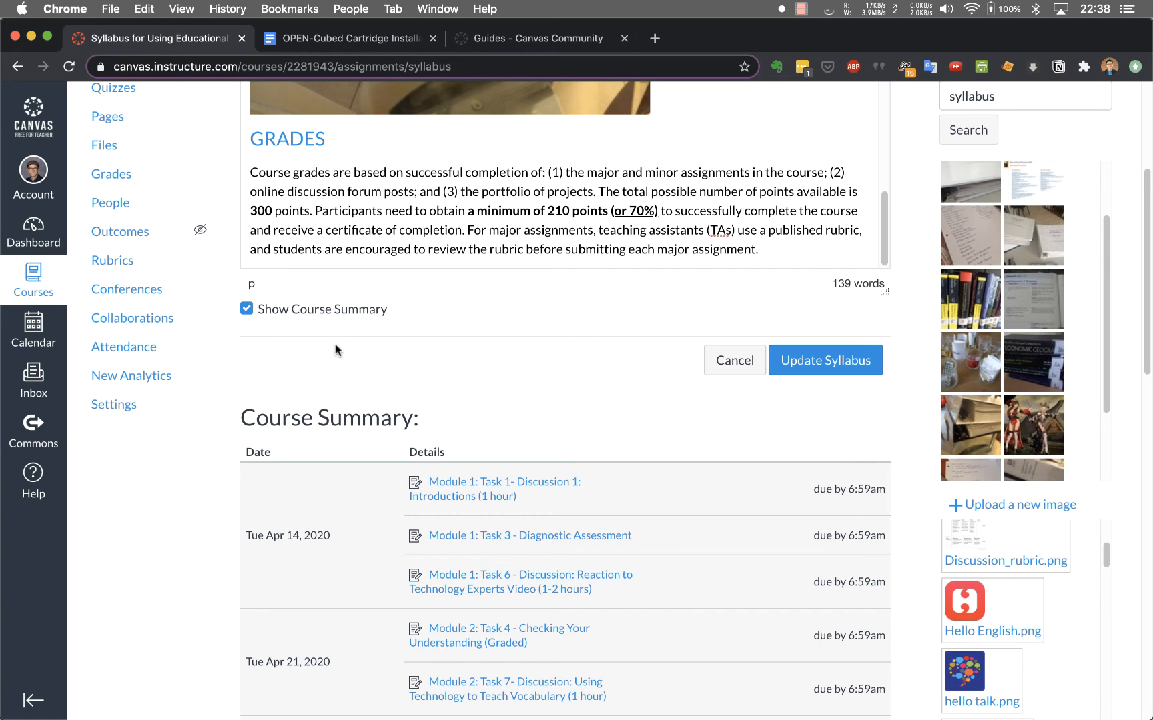
scroll(335, 349, "down", 15)
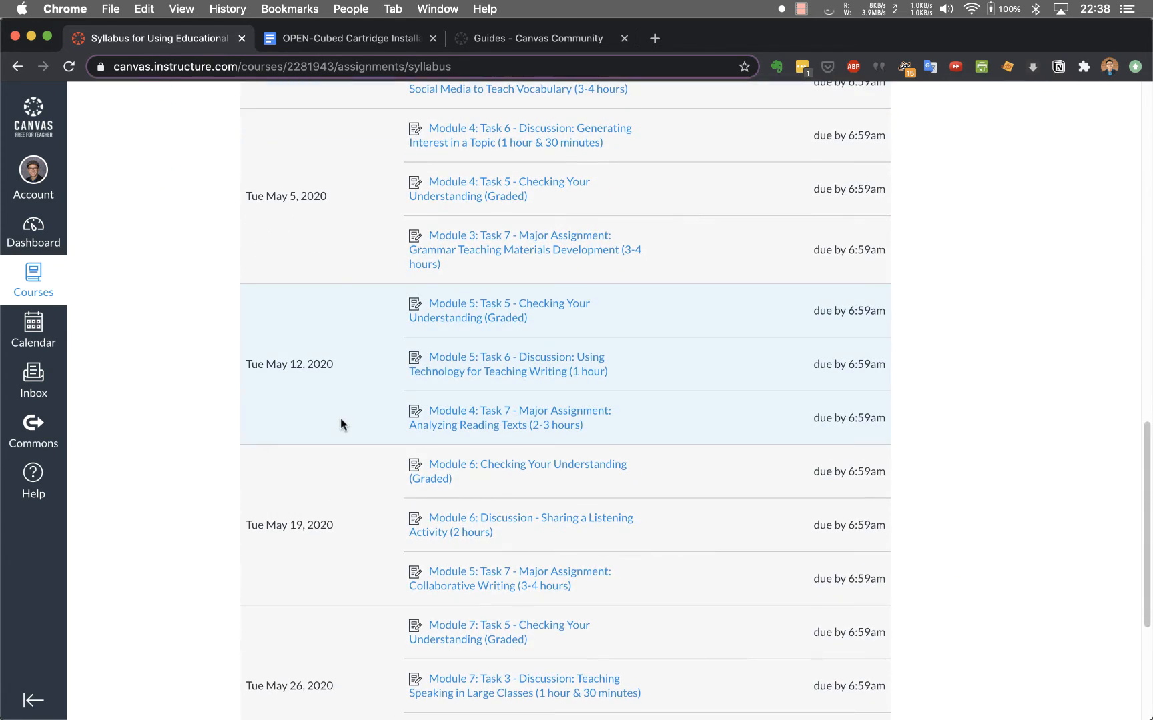
scroll(340, 424, "down", 5)
scroll(340, 424, "down", 1)
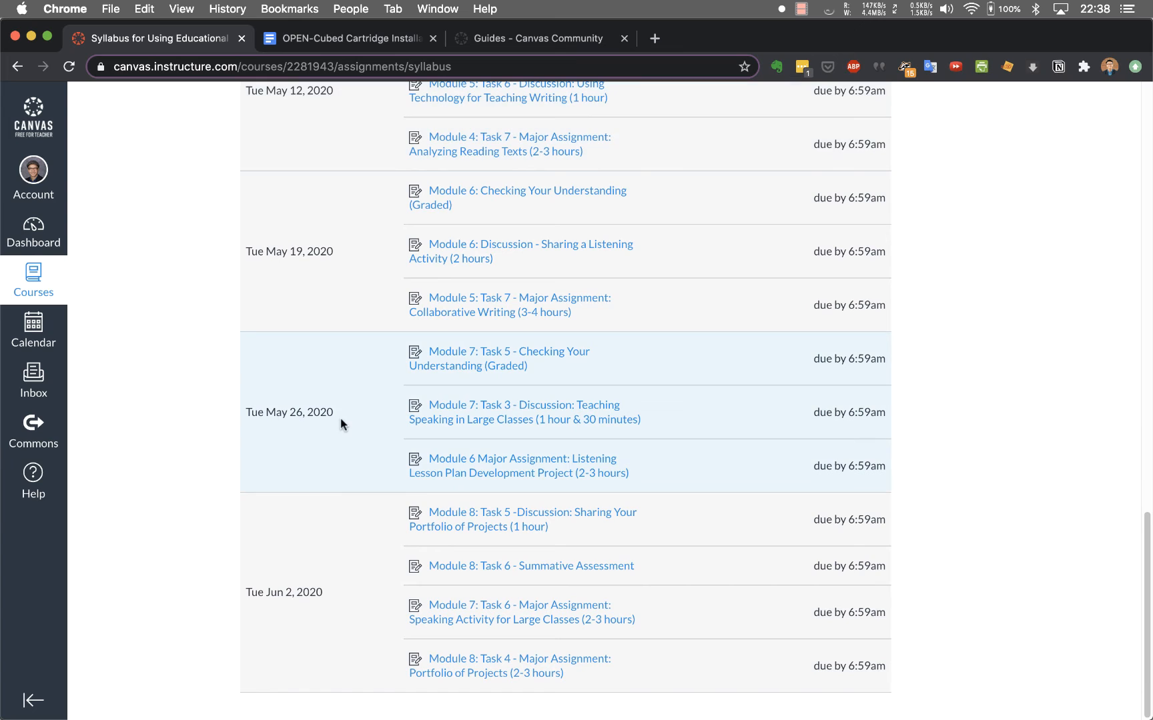
scroll(341, 420, "up", 15)
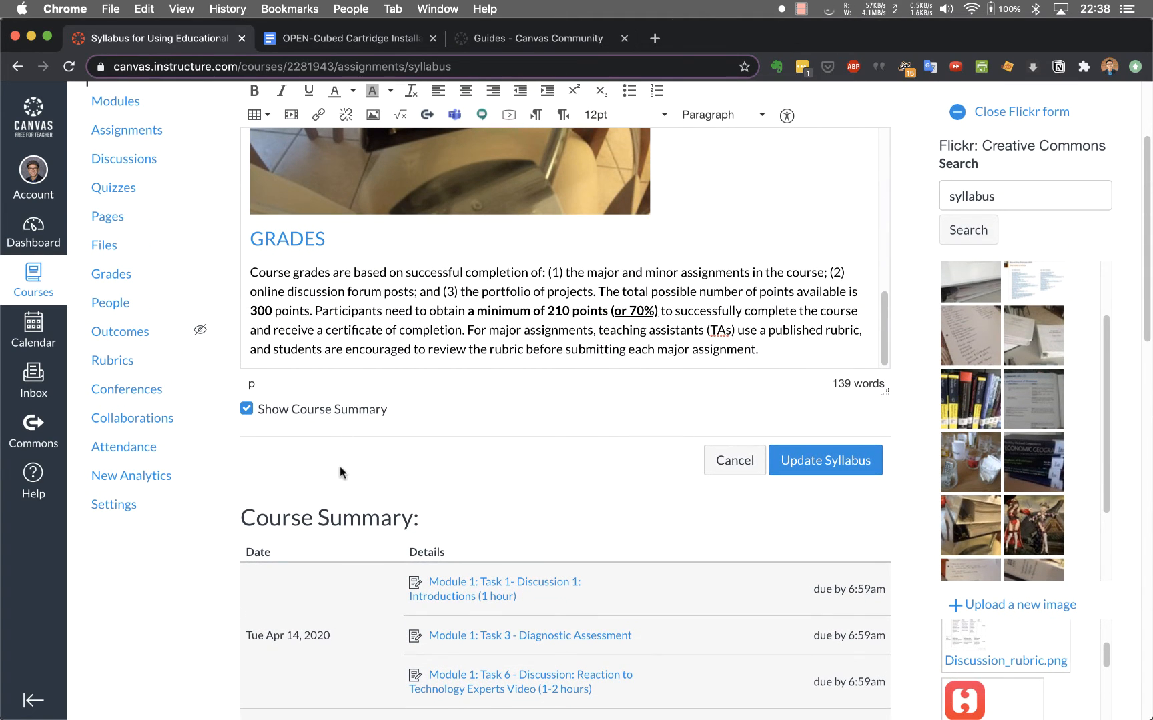
scroll(339, 467, "up", 15)
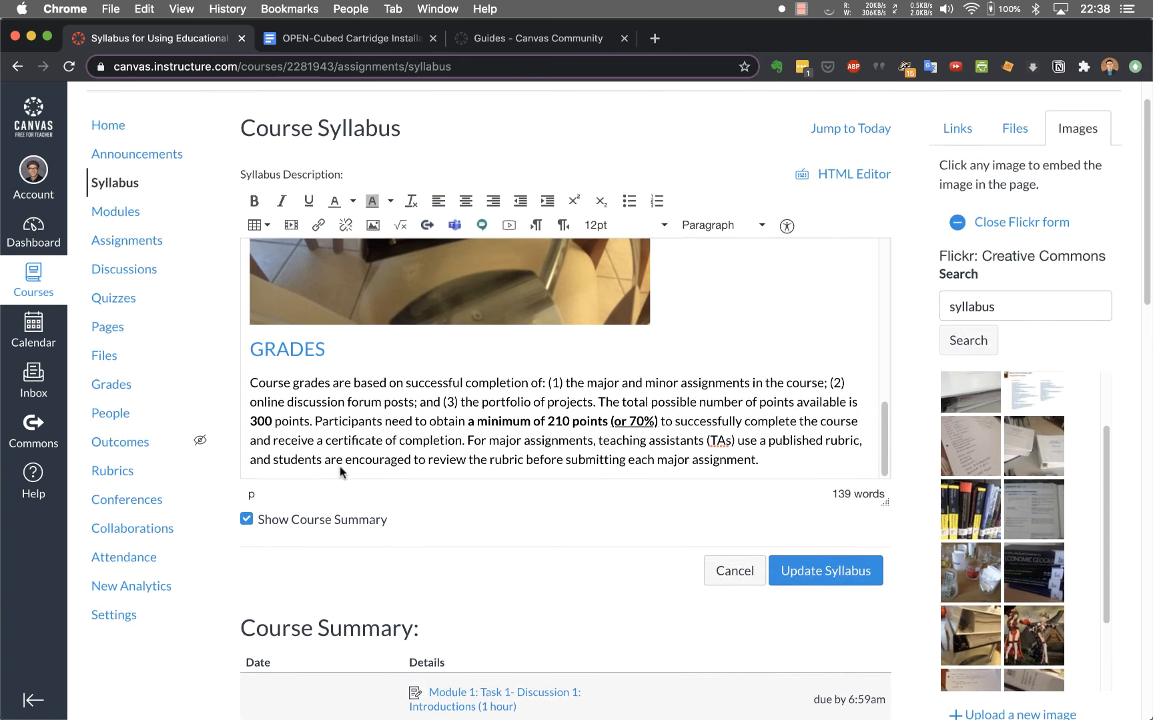
- Add an empty paragraph after the grades text at the end of the syllabus description
scroll(340, 466, "down", 5)
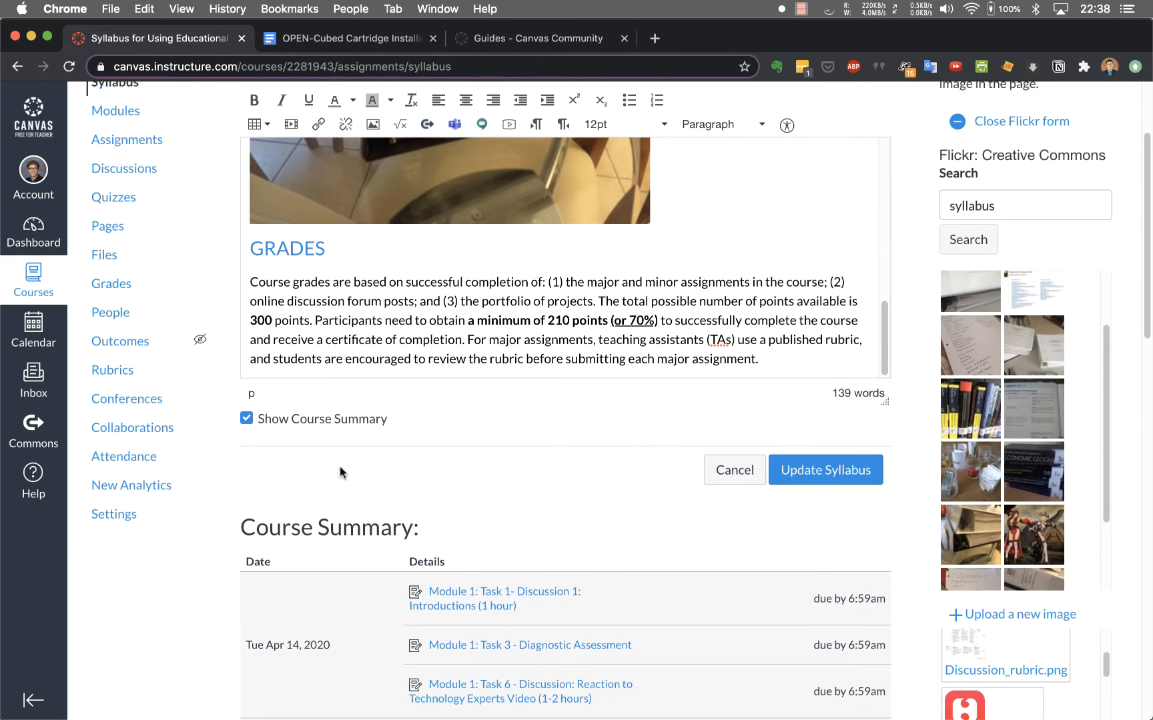
key("Return")
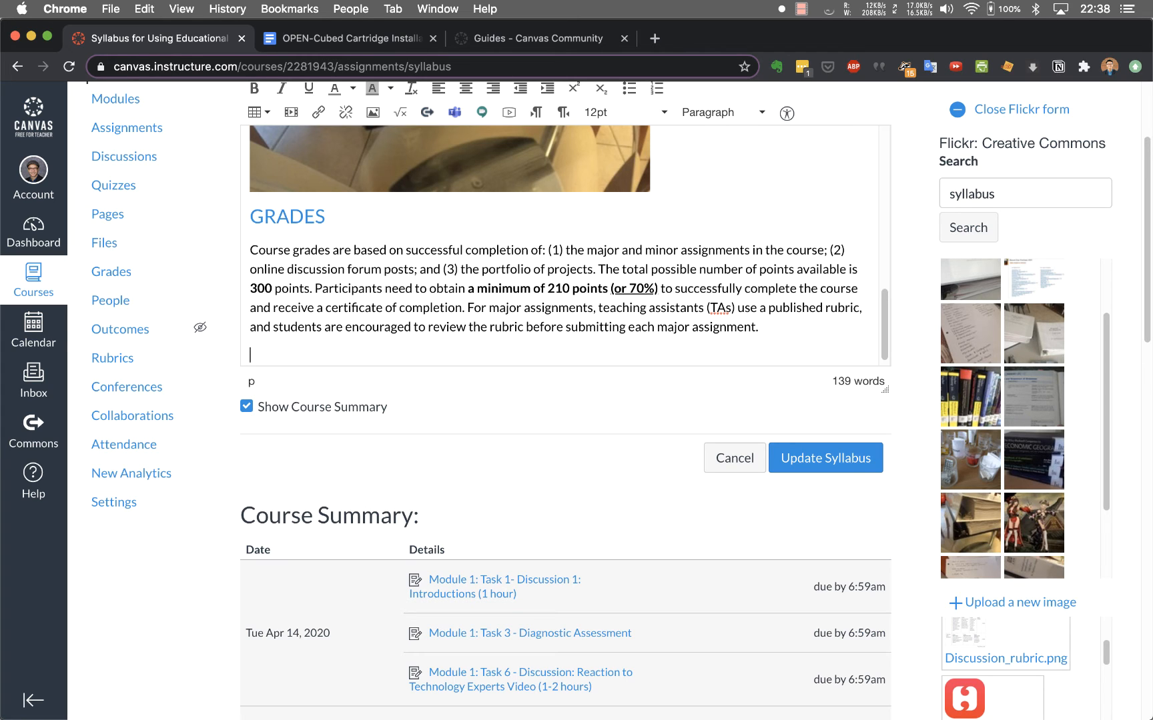
scroll(604, 391, "up", 3)
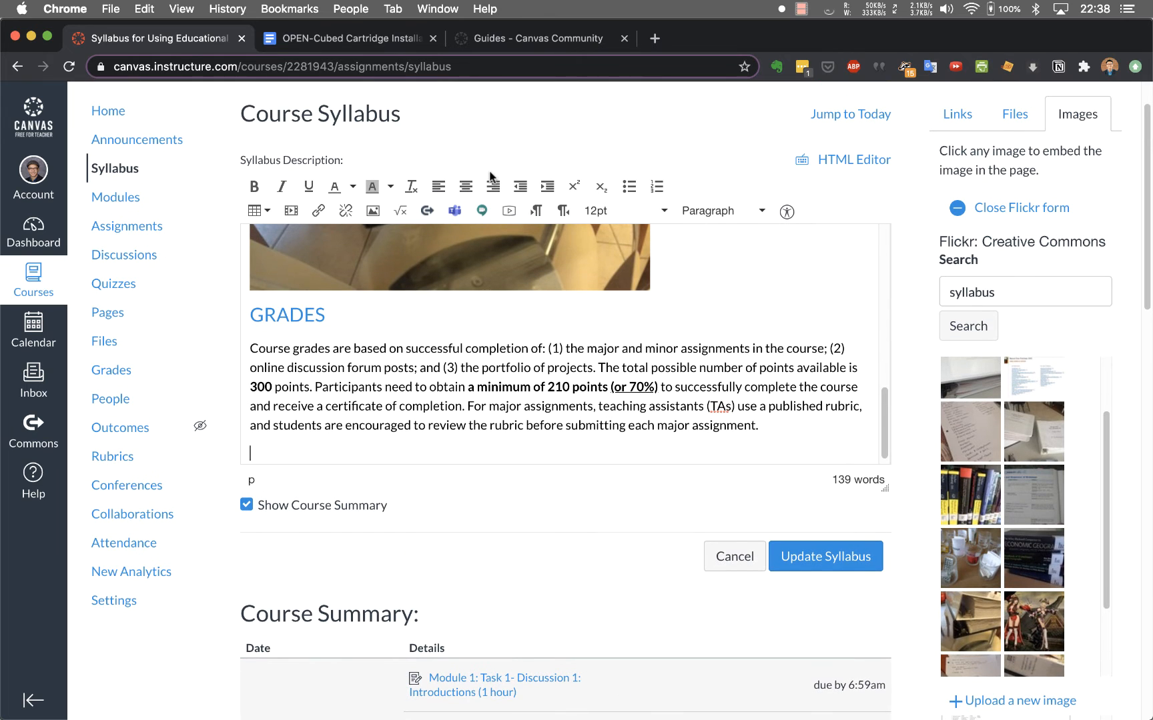
- Switch to the OPEN-Cubed Cartridge Installation Checklist in Google Docs and dismiss its open Publish to the web dialog
left_click(371, 39)
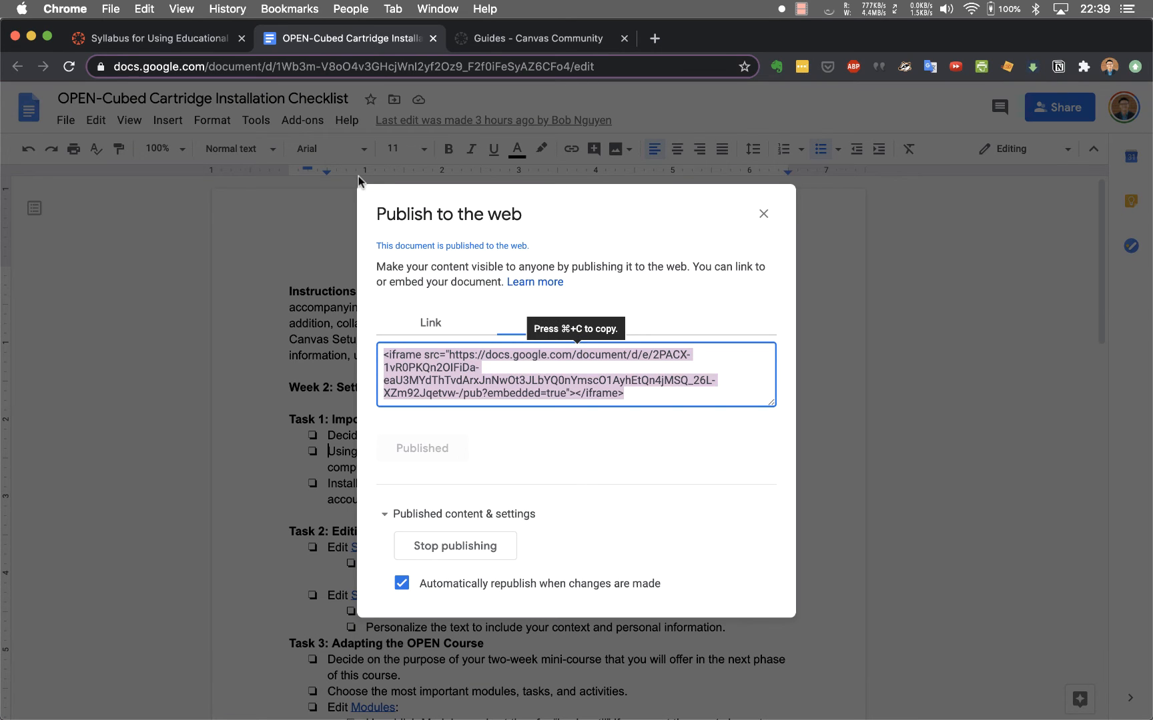
left_click(763, 214)
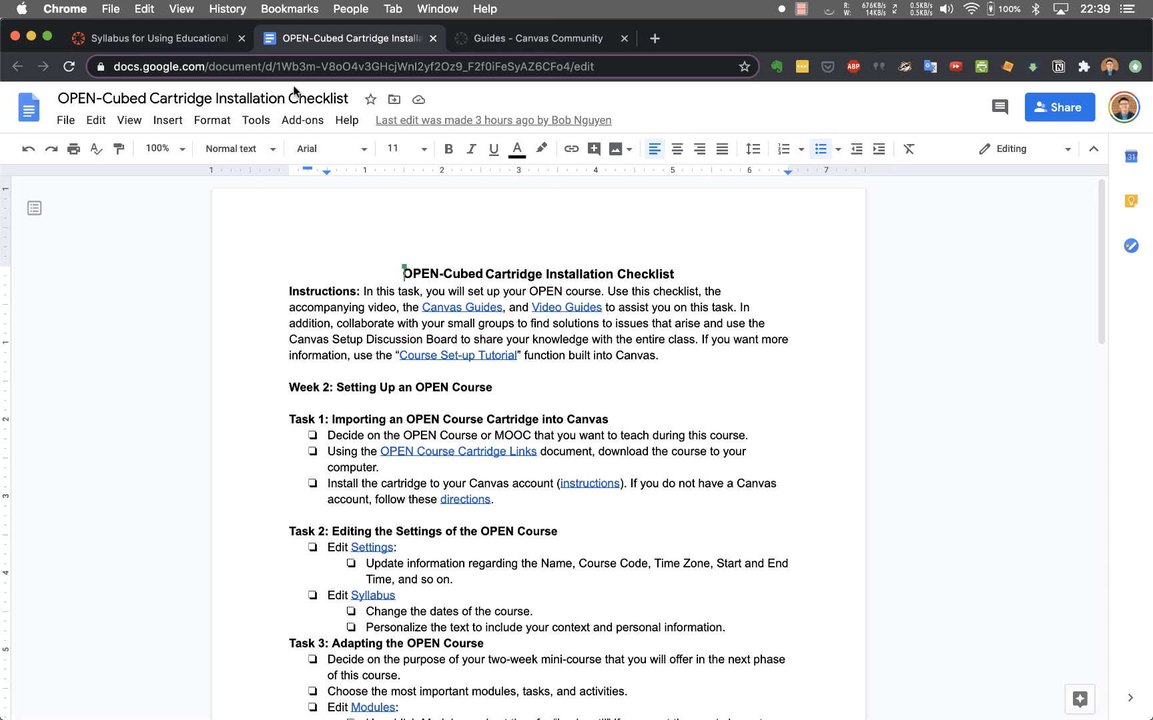
left_click(182, 46)
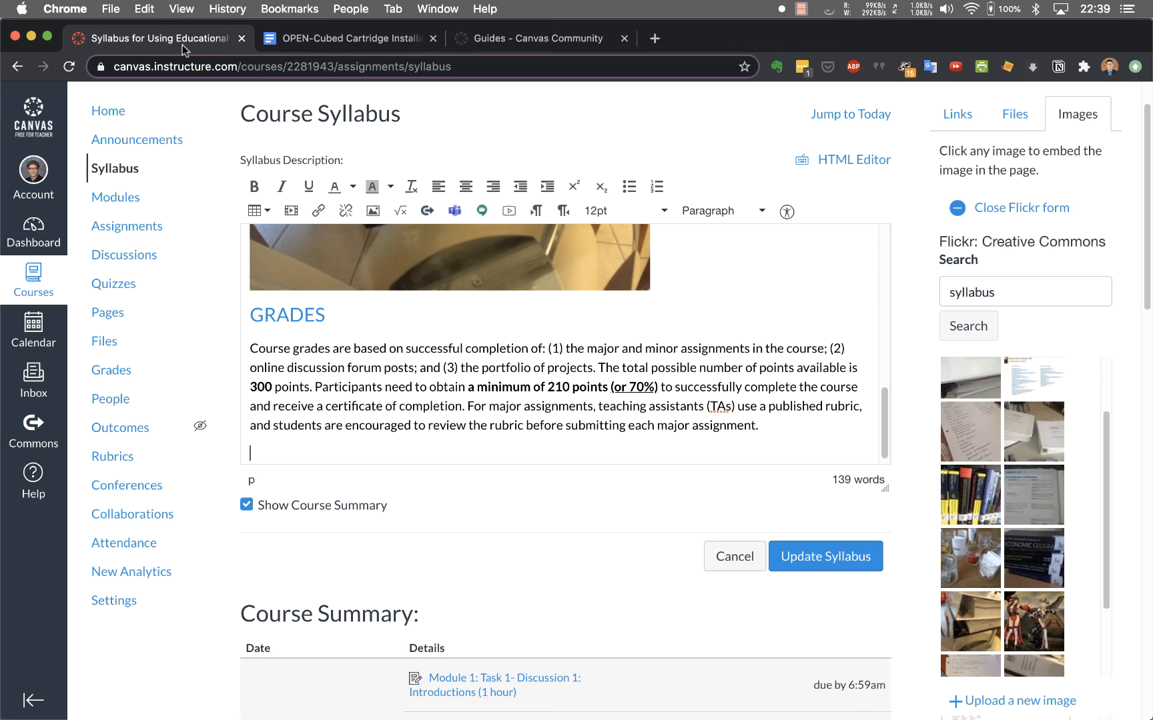
left_click(354, 40)
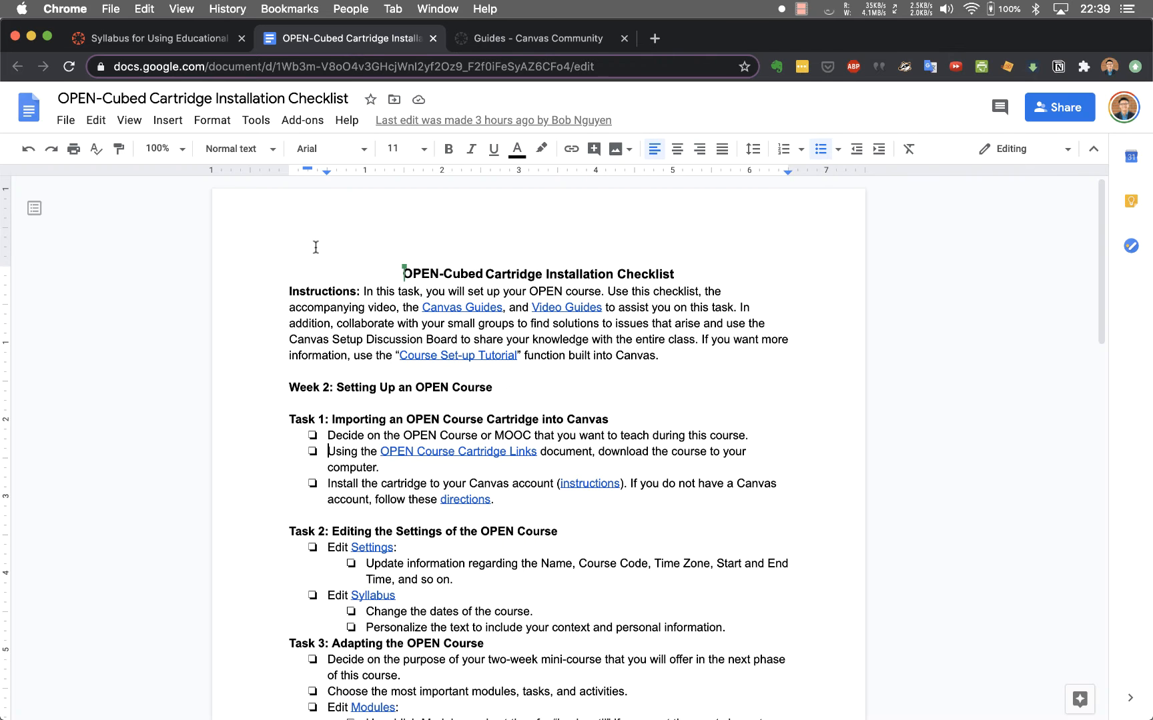
- Open the checklist's Publish to the web settings and copy its iframe embed code
left_click(65, 120)
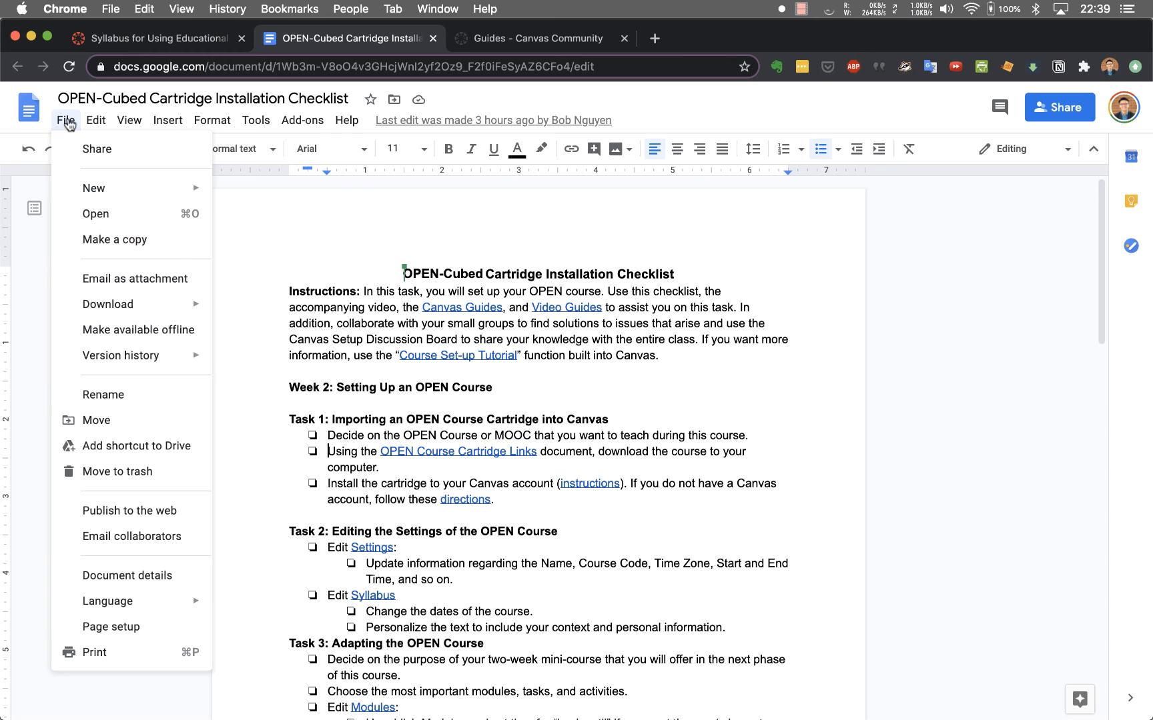
left_click(168, 515)
left_click(547, 323)
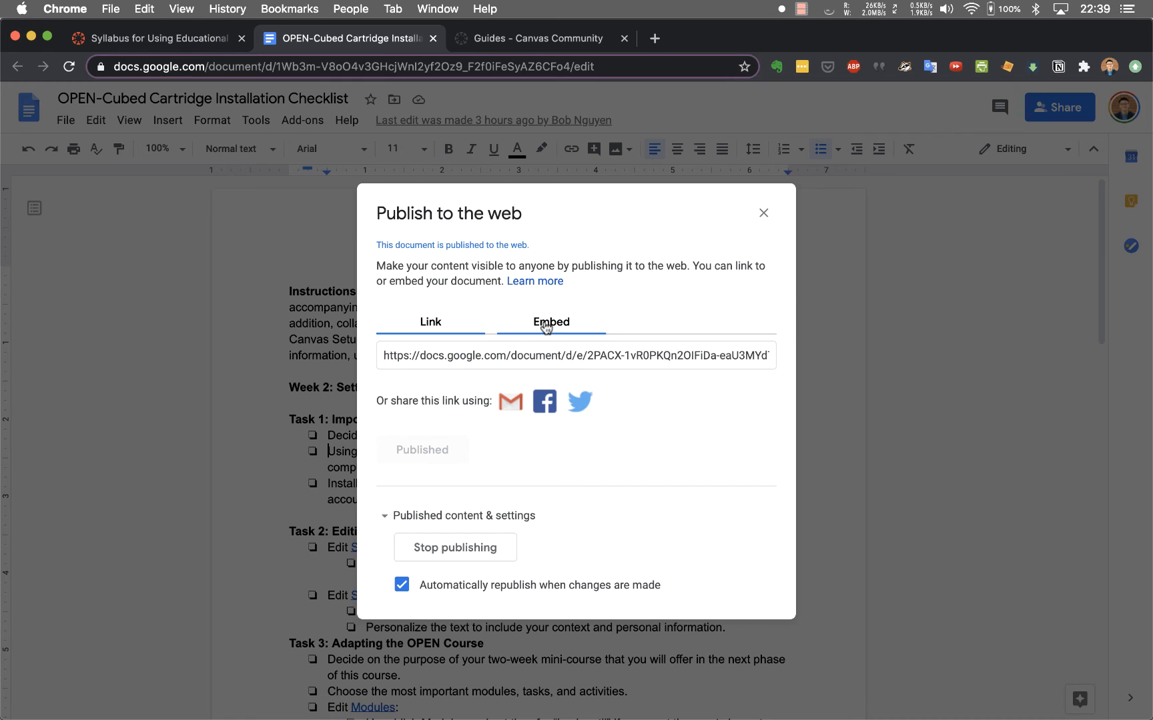
left_click(625, 377)
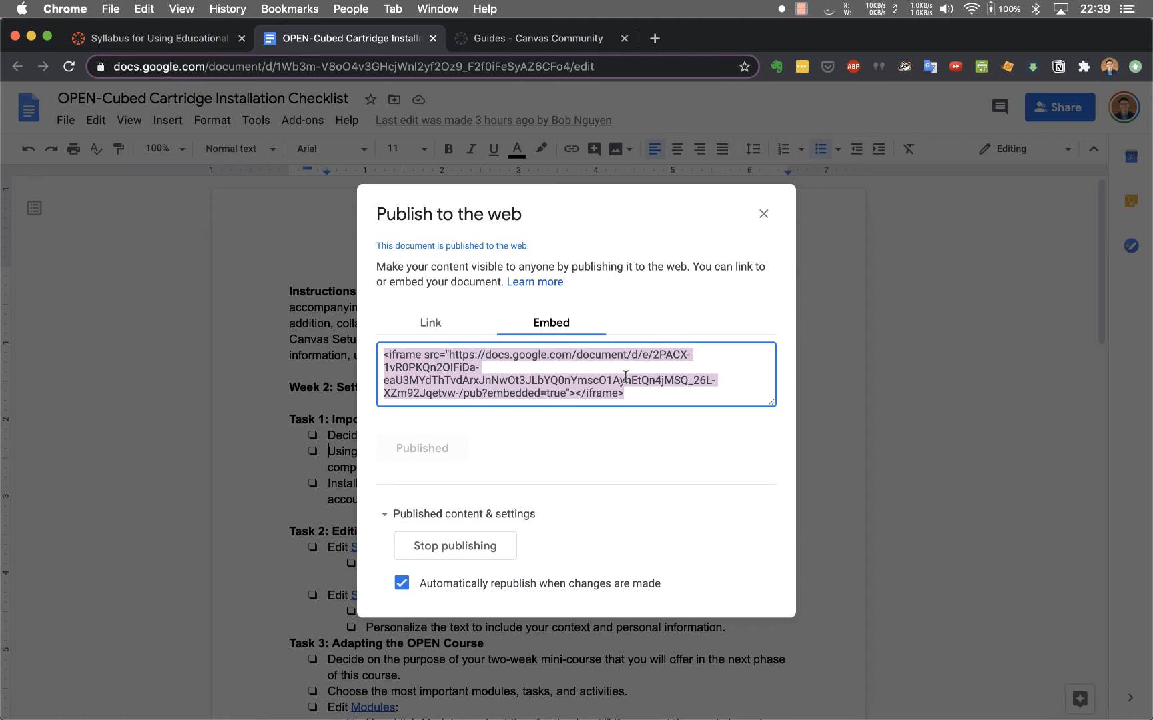
right_click(583, 381)
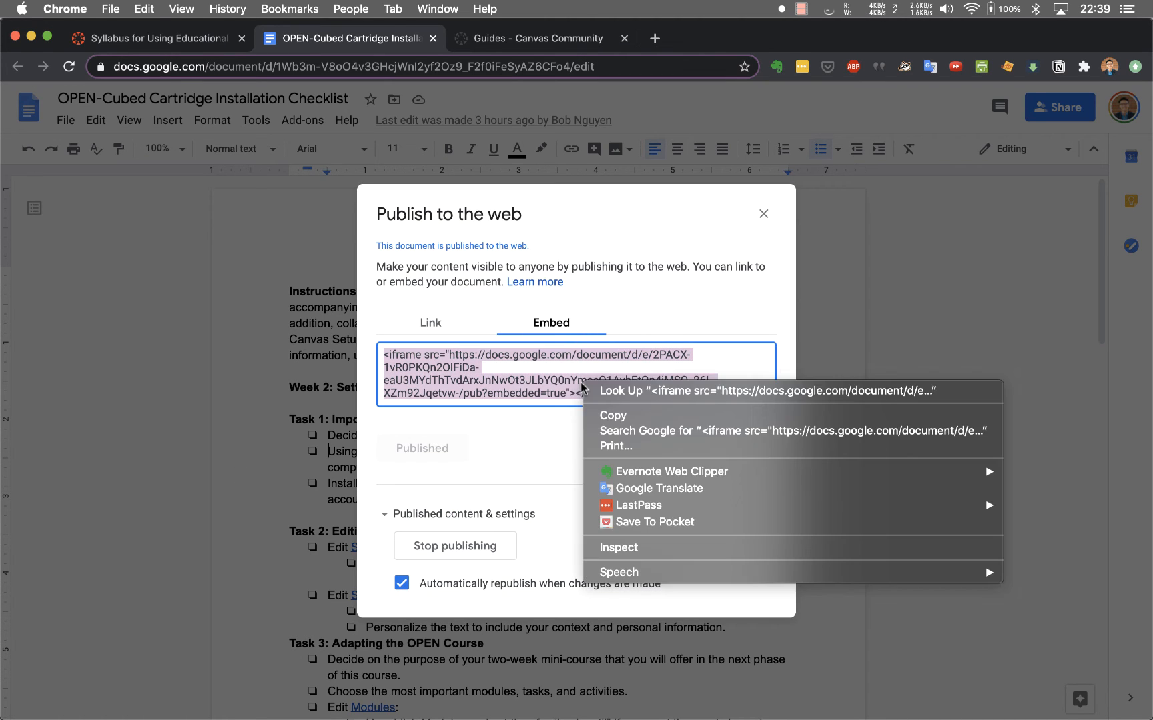
left_click(603, 415)
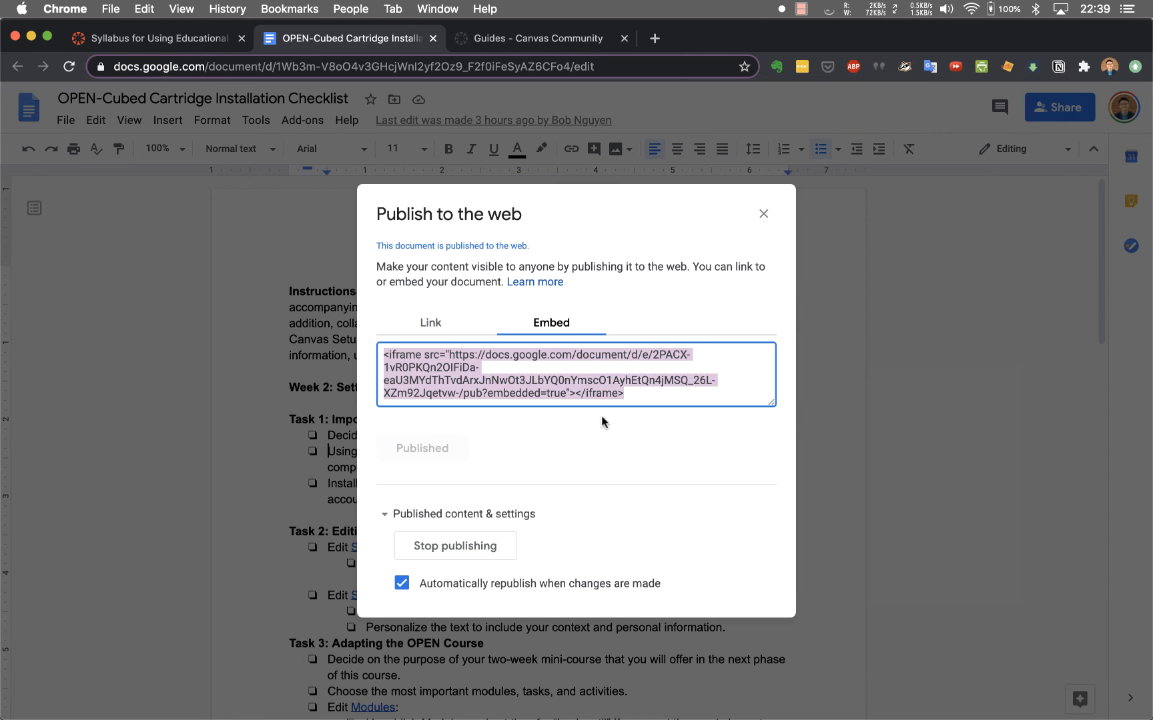
- Return to the Canvas syllabus, show its description as HTML and paste the iframe embed code on a new line at the end
left_click(224, 38)
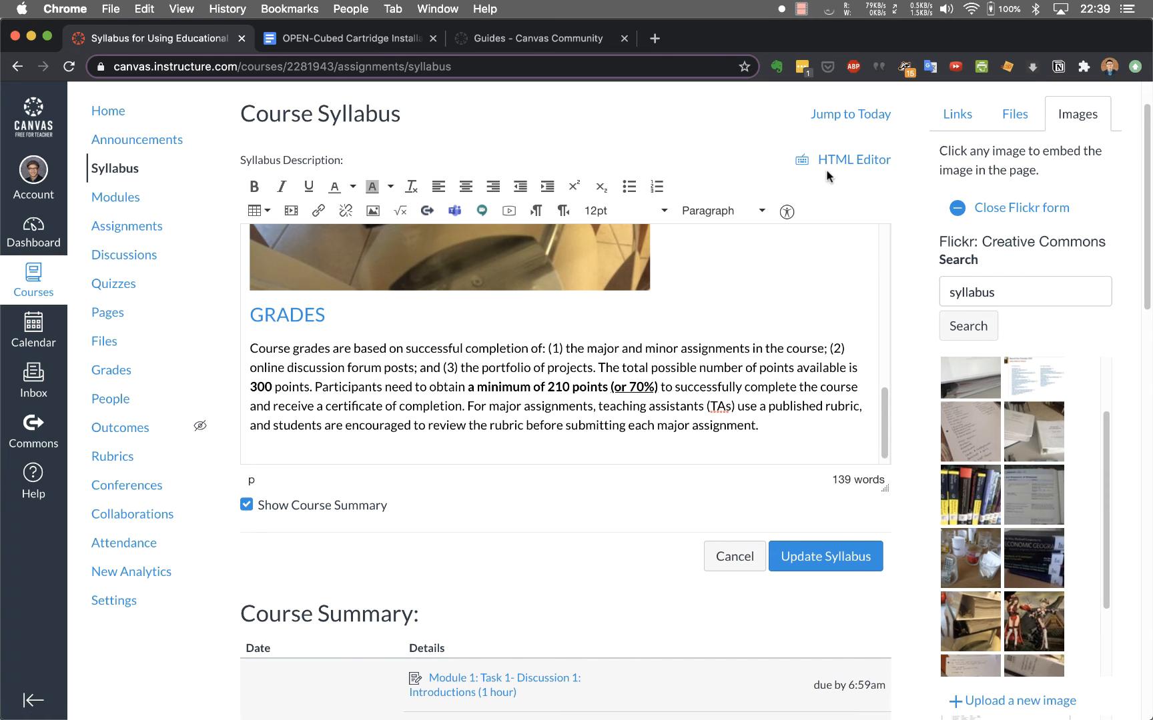
left_click(846, 162)
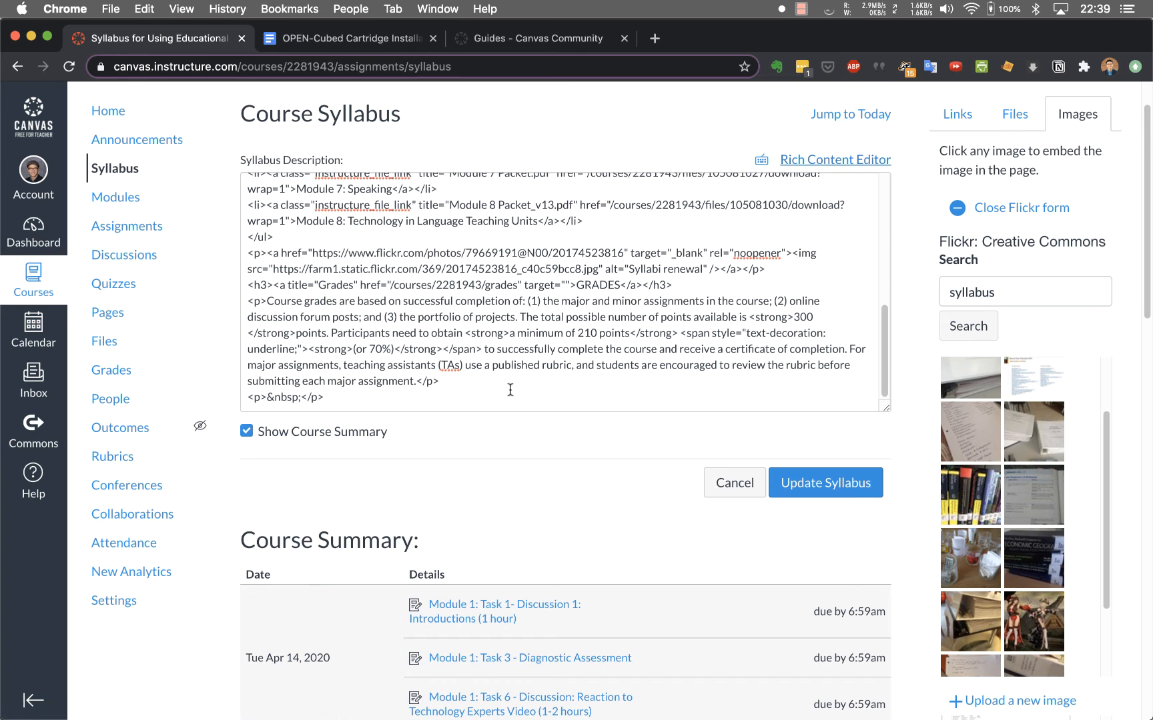
left_click(466, 392)
key("Return")
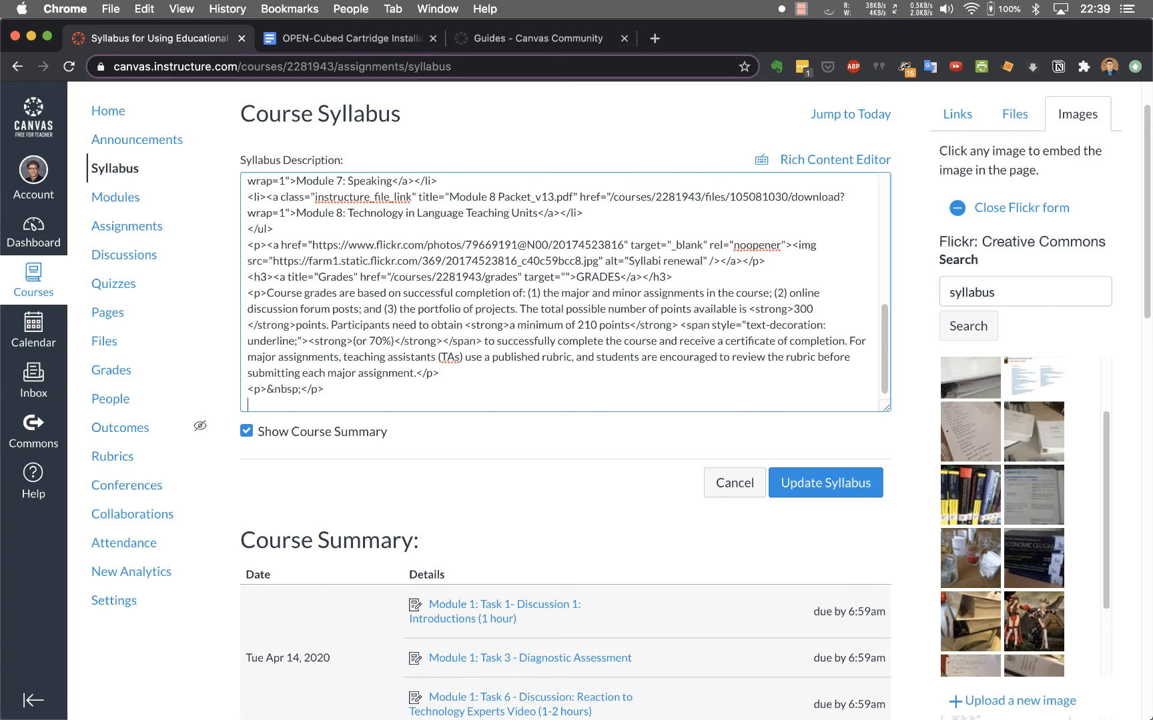
key("super+v")
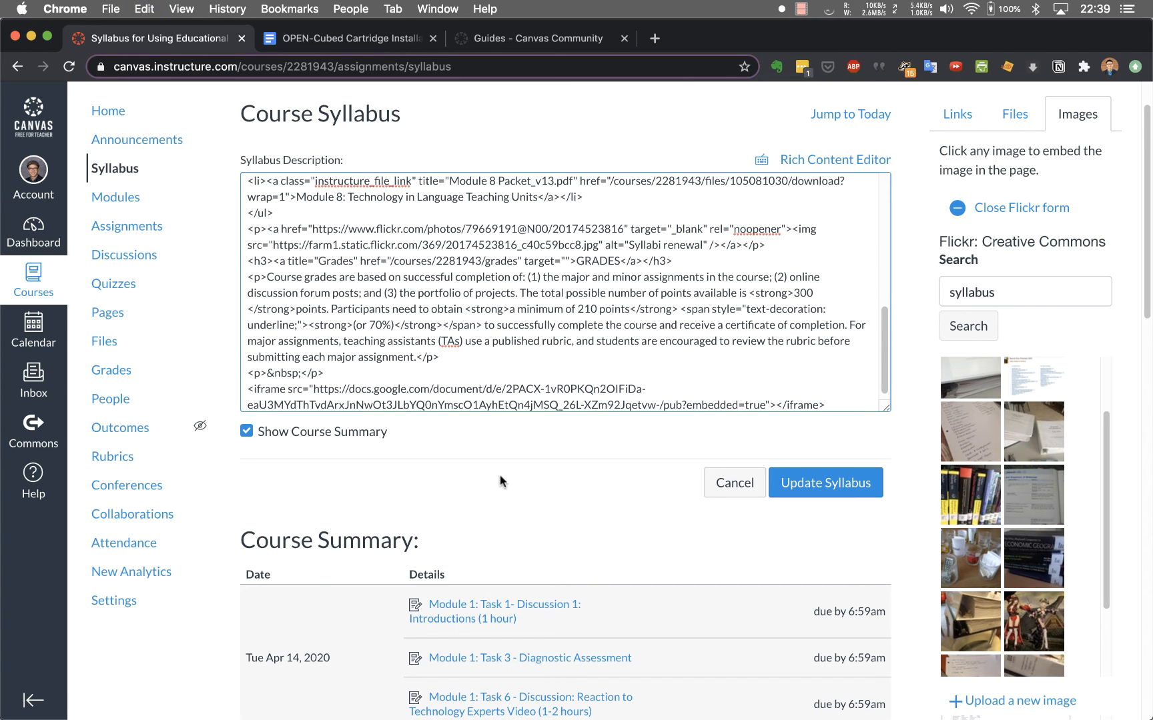
- Give the checklist's iframe a width of 100% in the syllabus description's HTML
left_click(769, 404)
type("w")
type("idth=")
type("\"")
type("100%")
type("\" ")
type("hight")
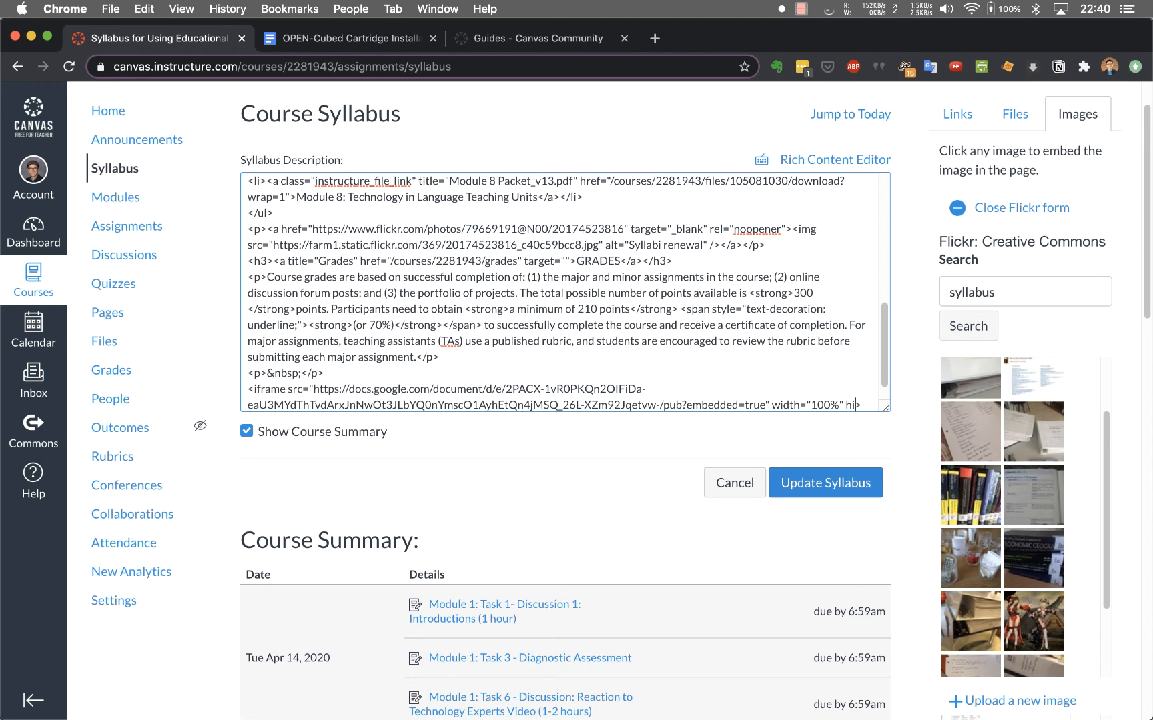
key("BackSpace")
key("BackSpace")
key("BackSpace")
key("BackSpace")
key("BackSpace")
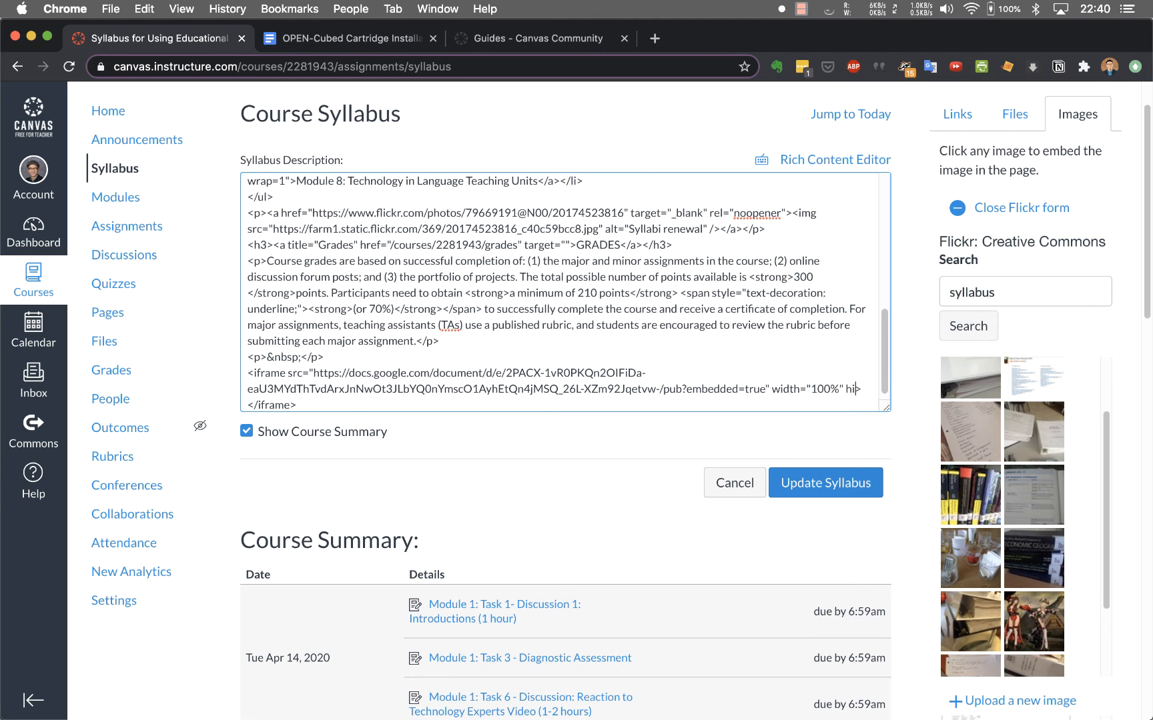
- Set the checklist iframe's height to 600 in the HTML and save the syllabus
type("height =")
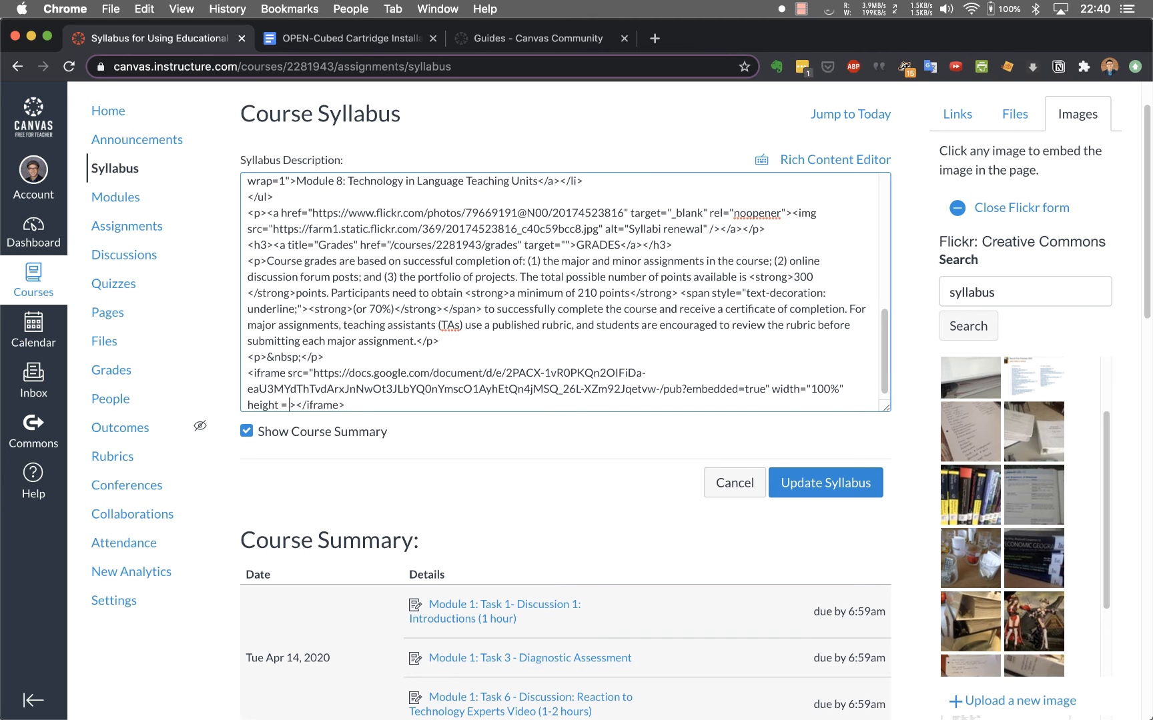
key("BackSpace")
key("BackSpace")
key("BackSpace")
type("=")
key("Return")
key("BackSpace")
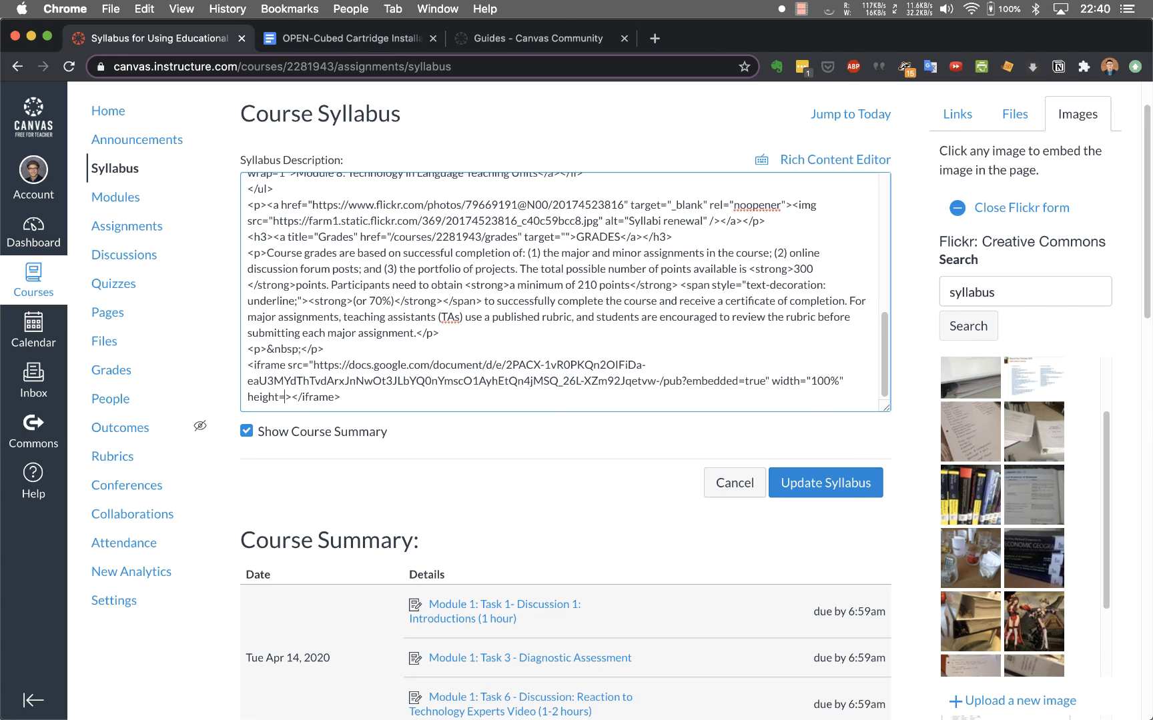
type("\"600\"")
left_click(810, 488)
- Examine the embedded checklist below the grades text on the saved syllabus page, from its title through the Deployment task
scroll(644, 420, "down", 8)
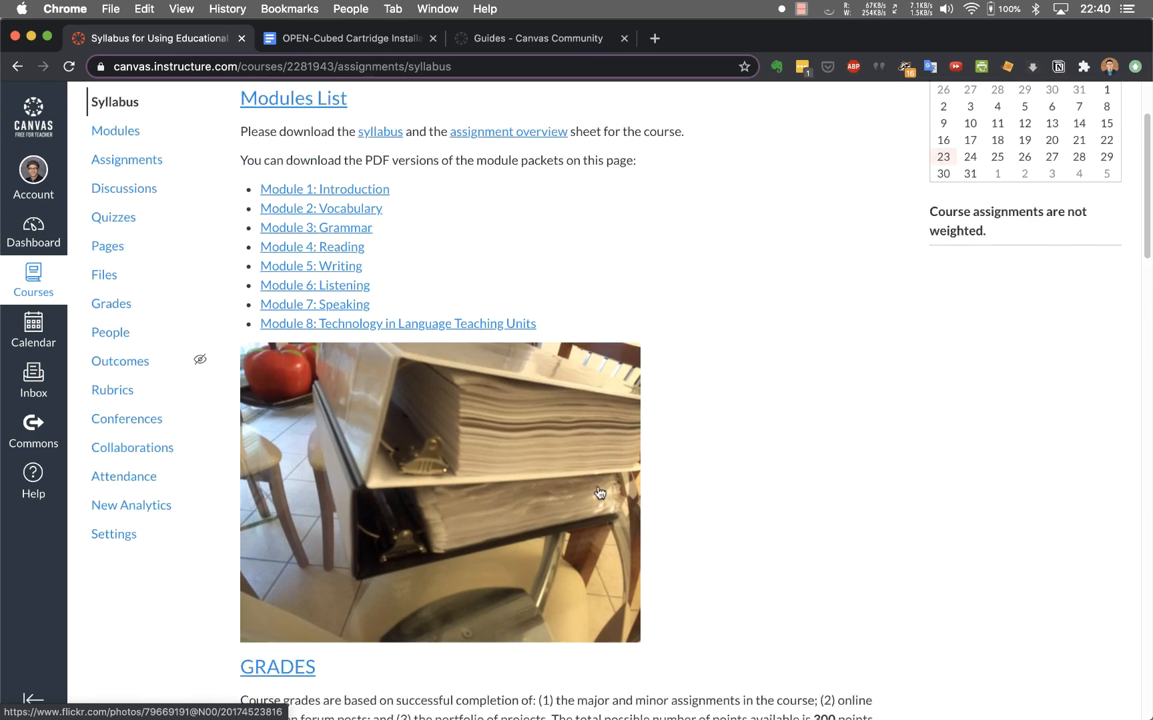
scroll(742, 471, "down", 3)
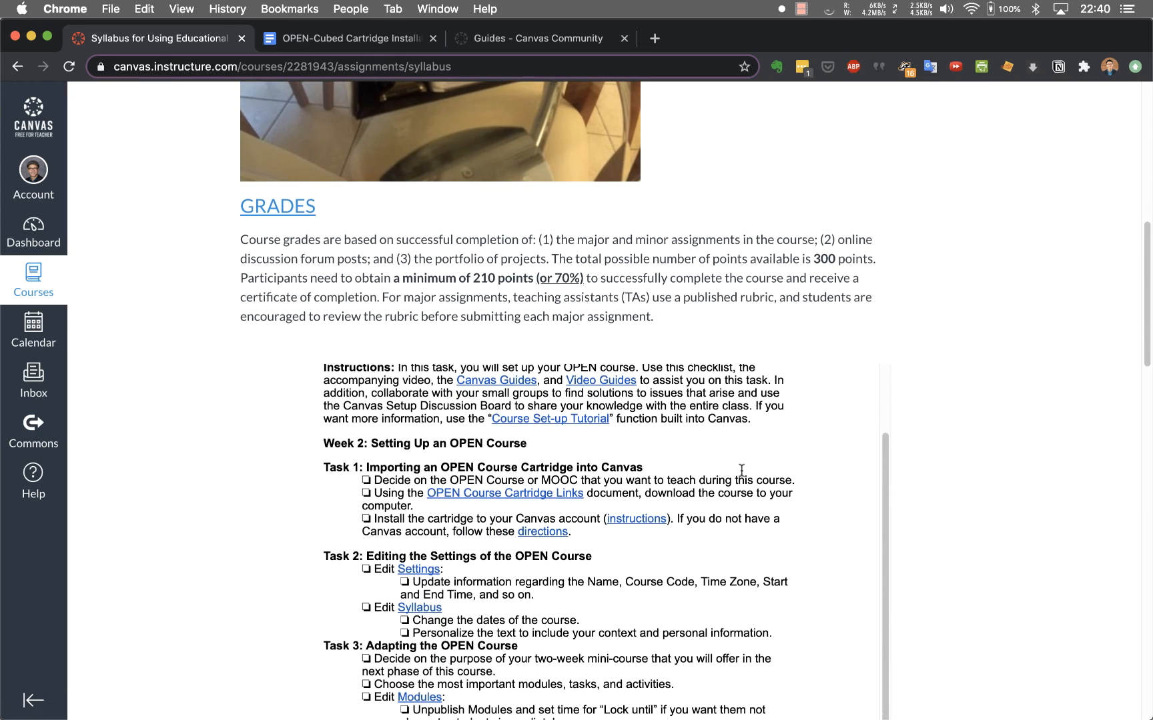
scroll(904, 397, "down", 3)
scroll(756, 394, "down", 4)
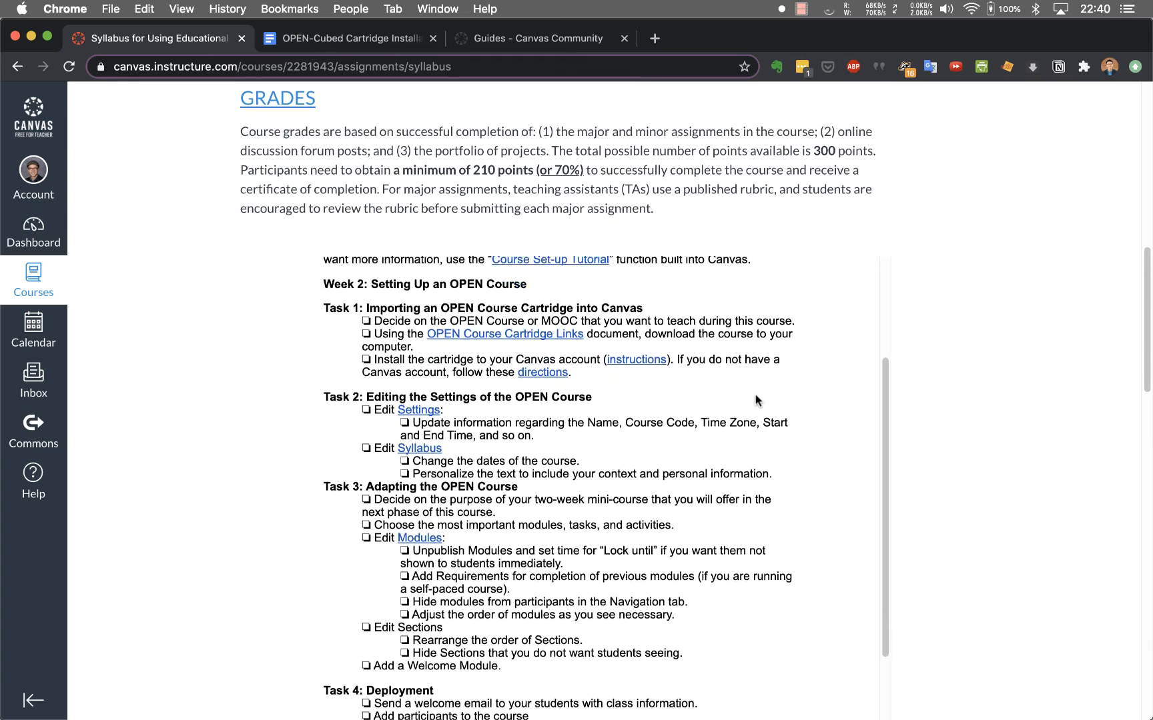
scroll(755, 394, "up", 2)
scroll(755, 396, "up", 4)
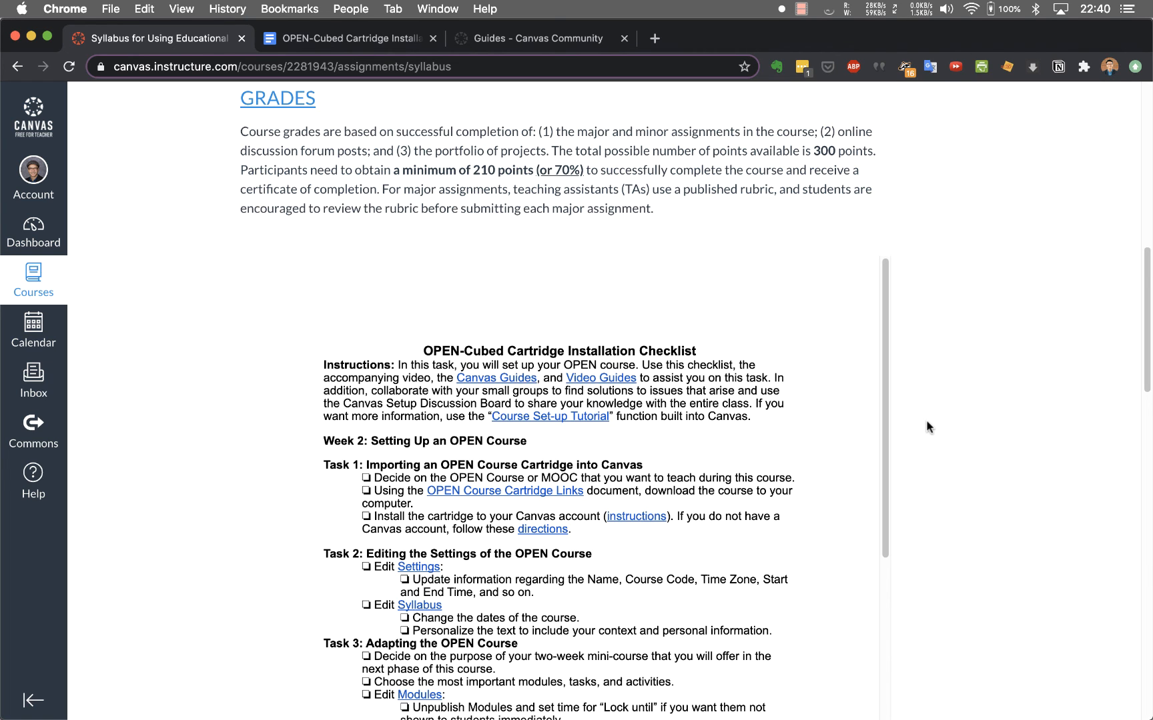
scroll(814, 427, "down", 5)
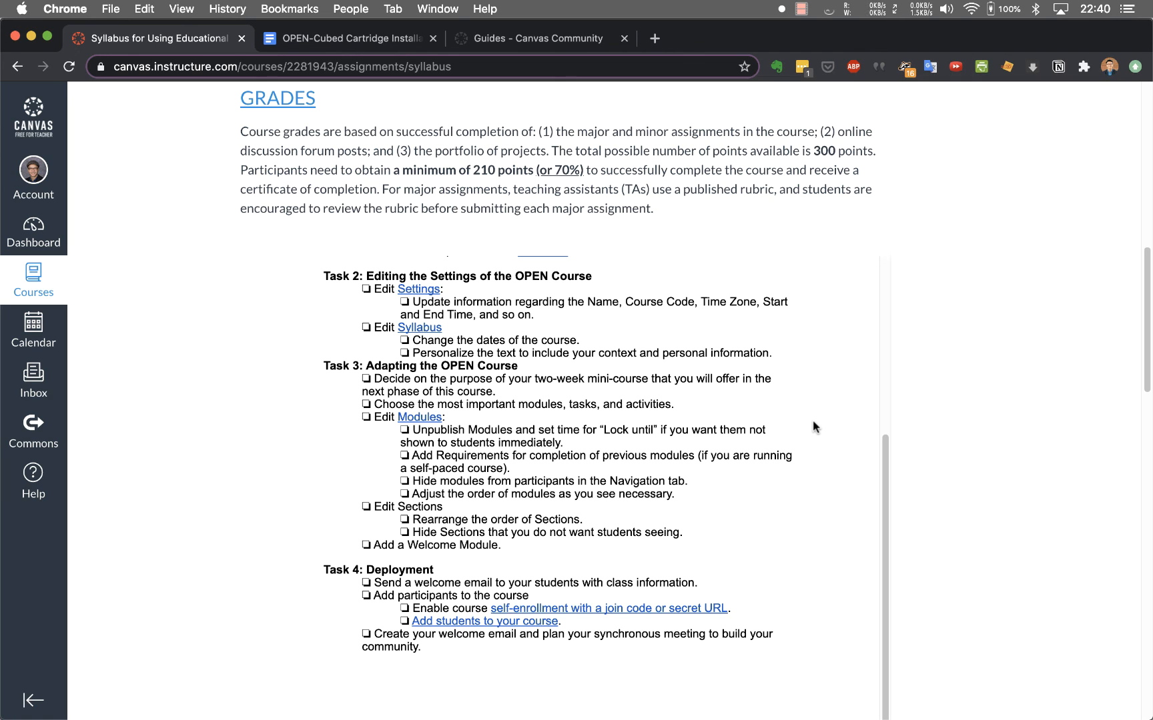
scroll(935, 428, "up", 15)
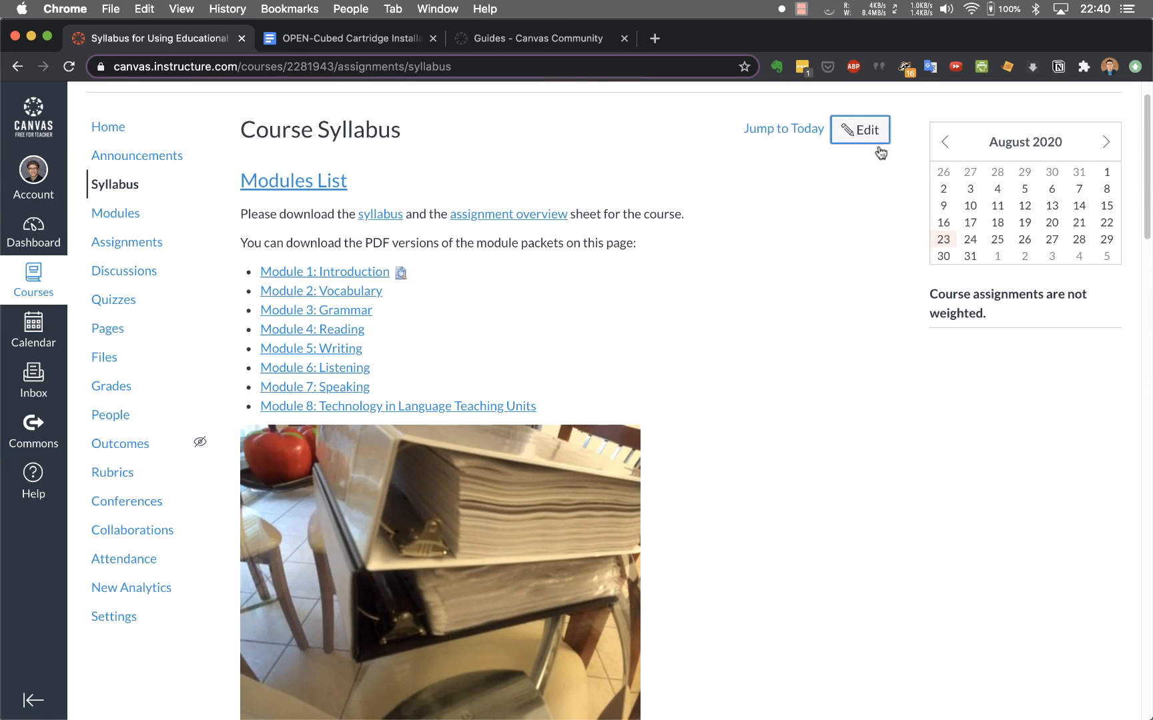
- Edit the syllabus again, delete the checklist's iframe code from the description's HTML and save the syllabus
left_click(865, 126)
scroll(655, 337, "down", 4)
scroll(655, 337, "down", 4)
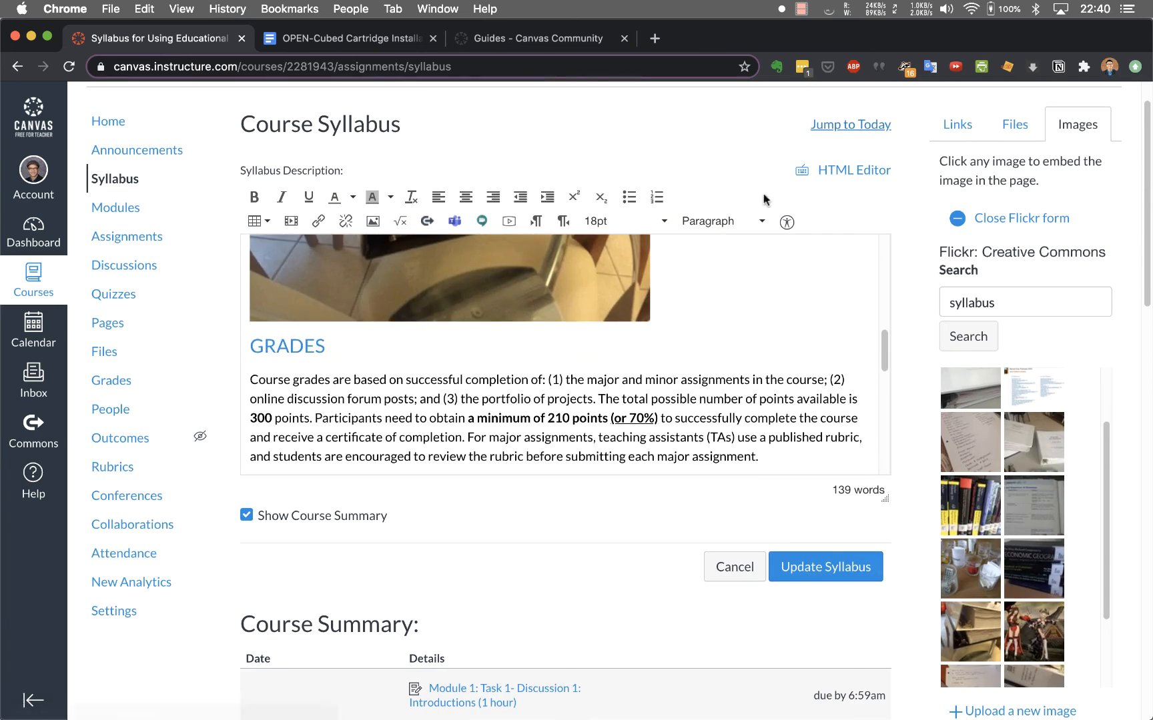
left_click(830, 172)
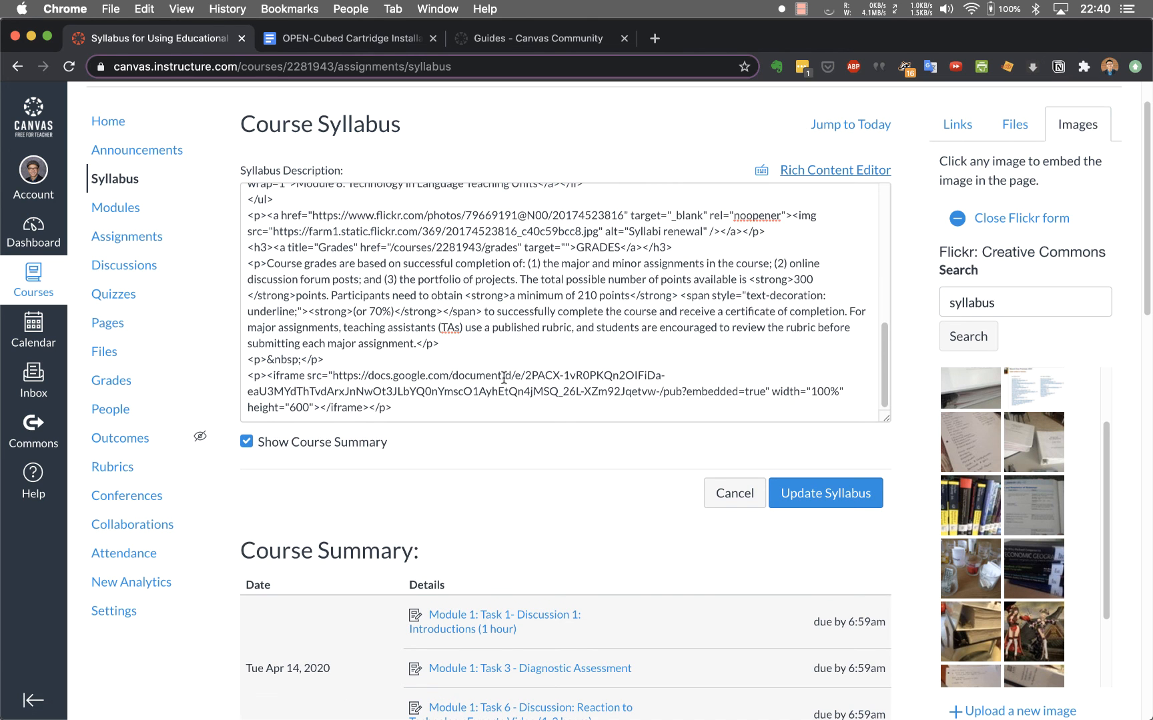
scroll(505, 377, "down", 2)
left_click(395, 333)
left_click_drag(395, 334, 238, 308)
key("BackSpace")
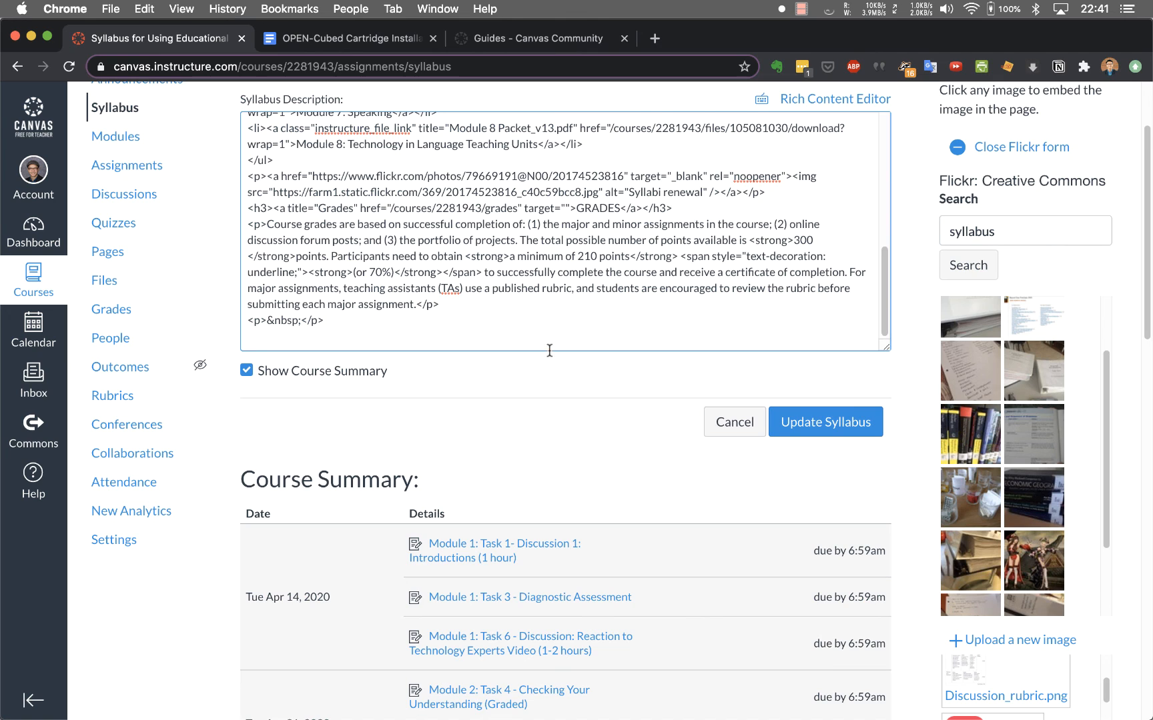
key("BackSpace")
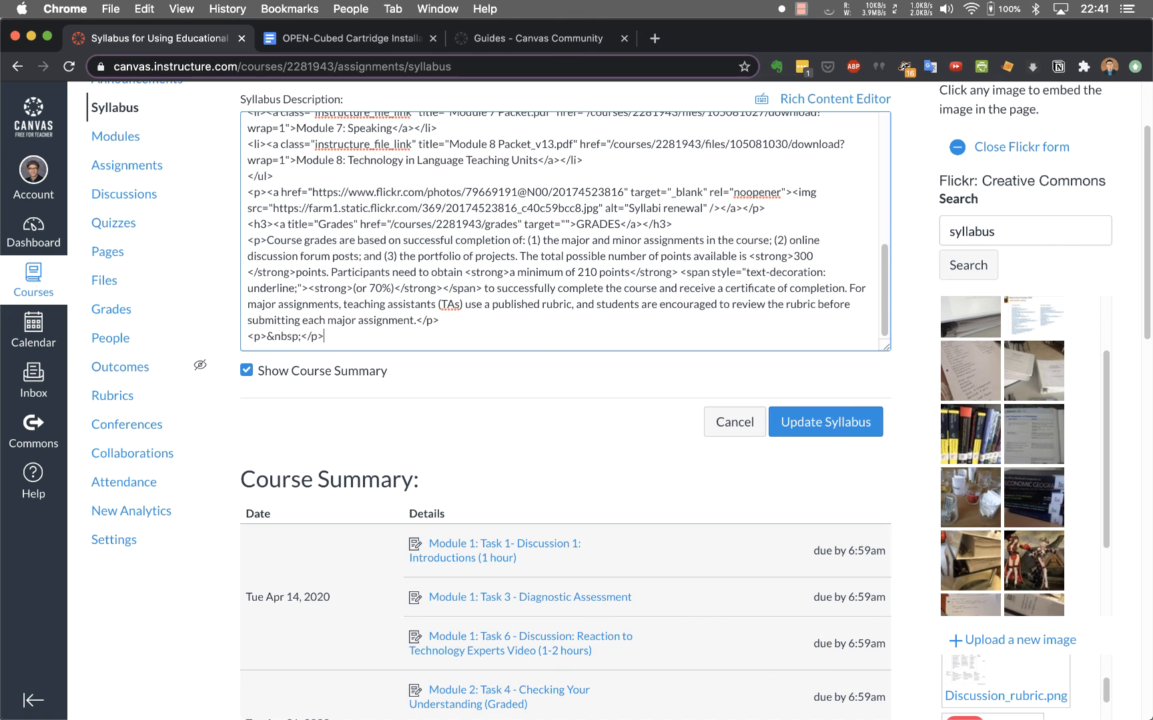
left_click(808, 423)
- Turn off the course summary for the syllabus page and save the syllabus
scroll(638, 447, "down", 5)
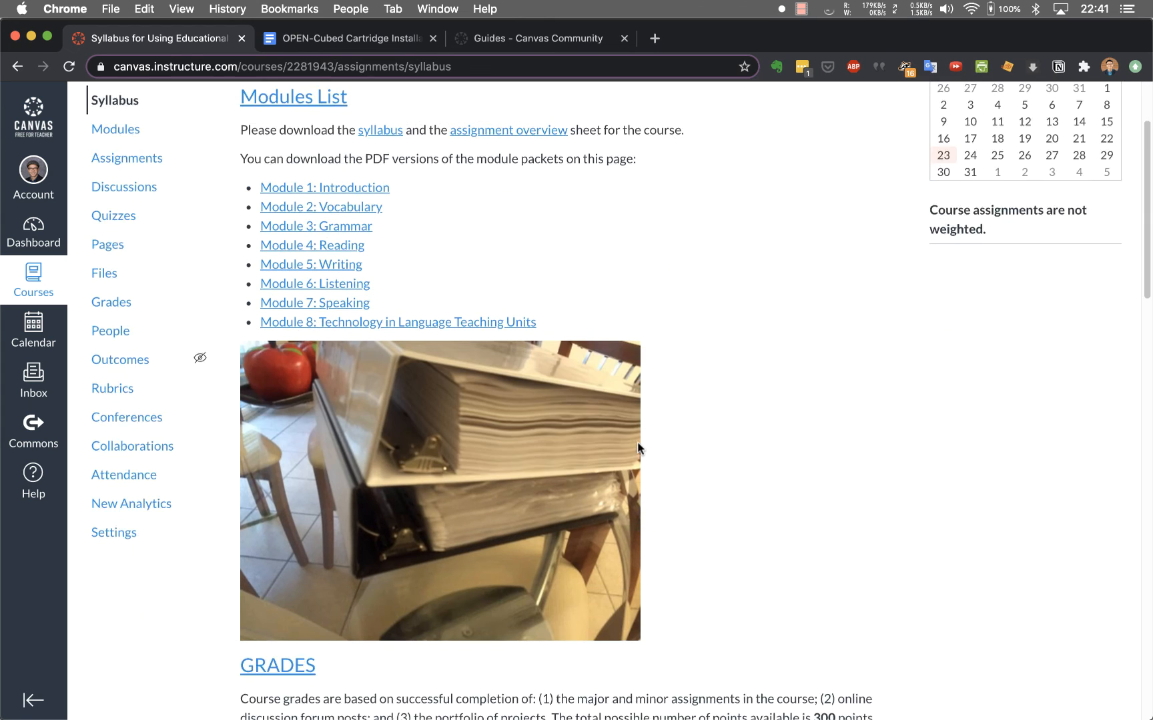
scroll(638, 447, "down", 3)
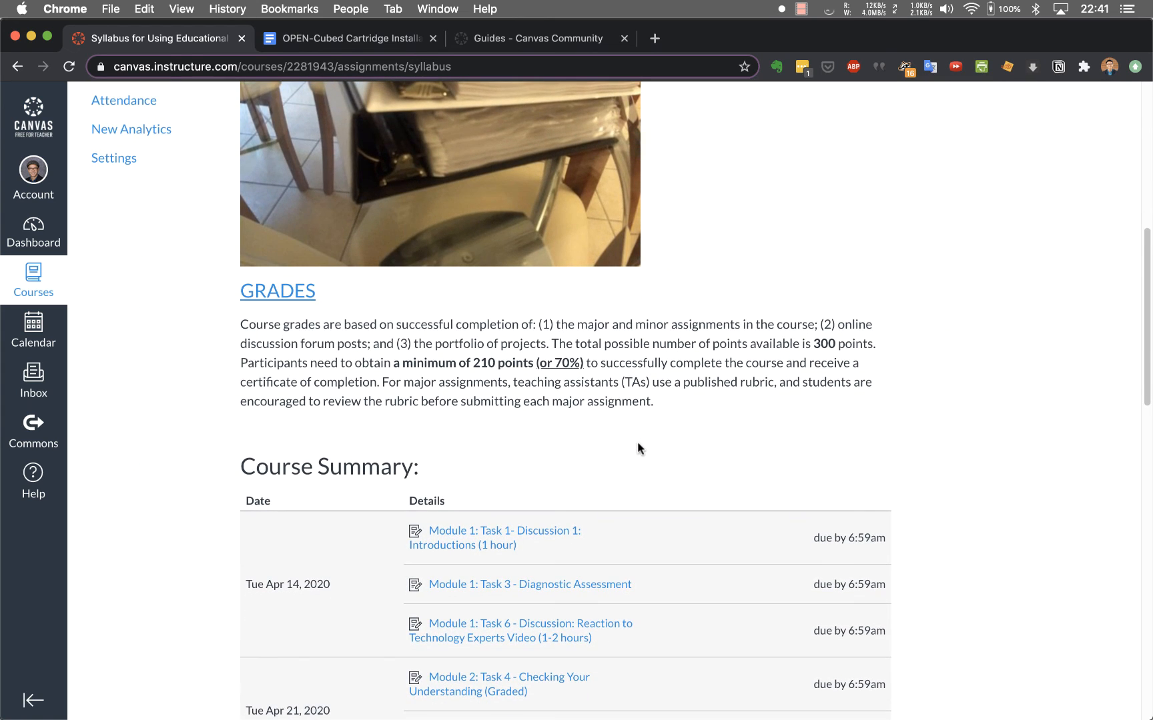
scroll(636, 442, "down", 5)
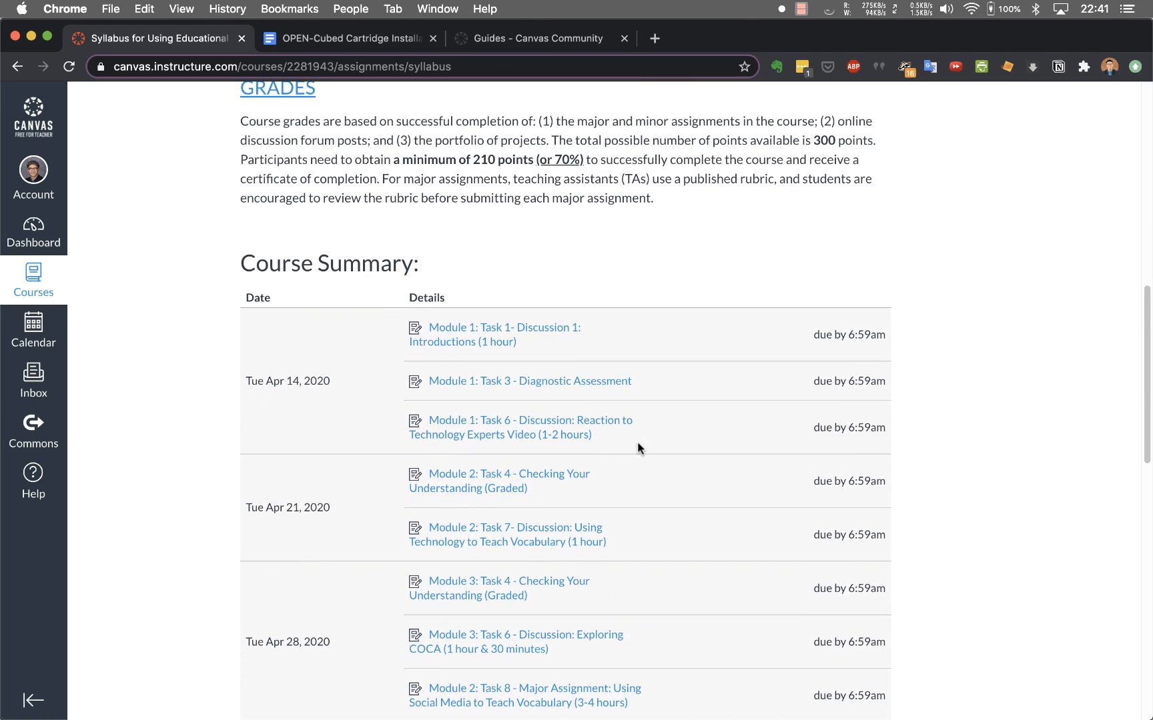
scroll(636, 442, "up", 10)
left_click(866, 182)
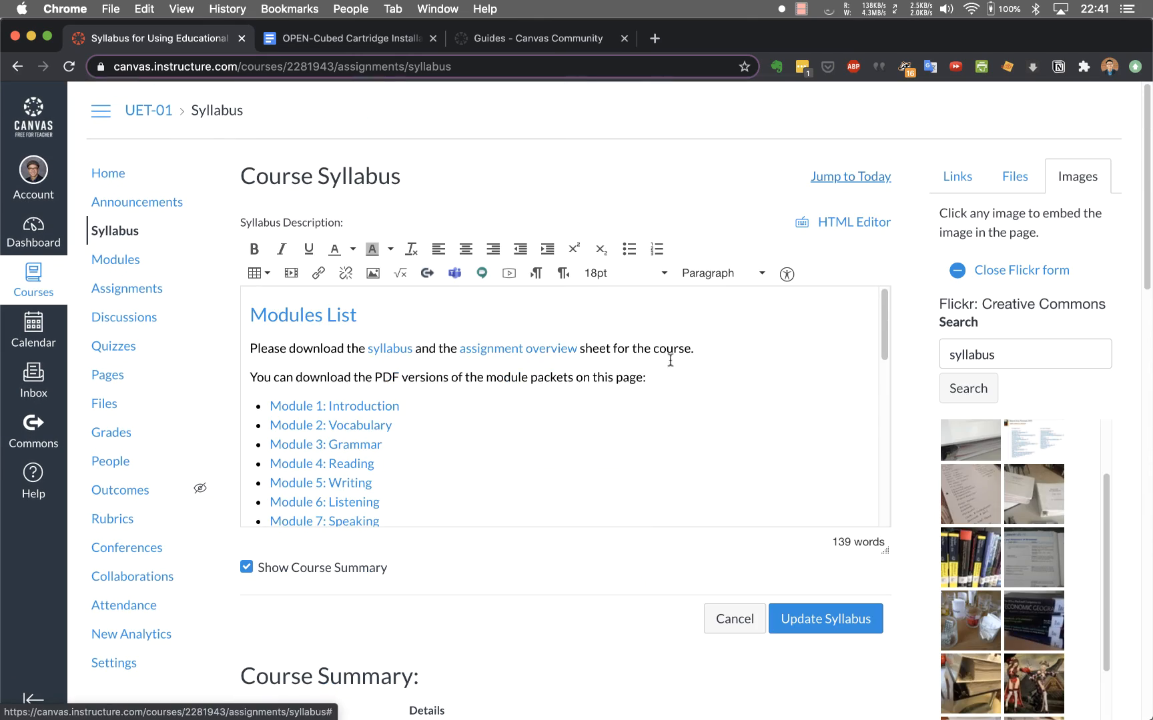
scroll(583, 404, "down", 1)
left_click(347, 567)
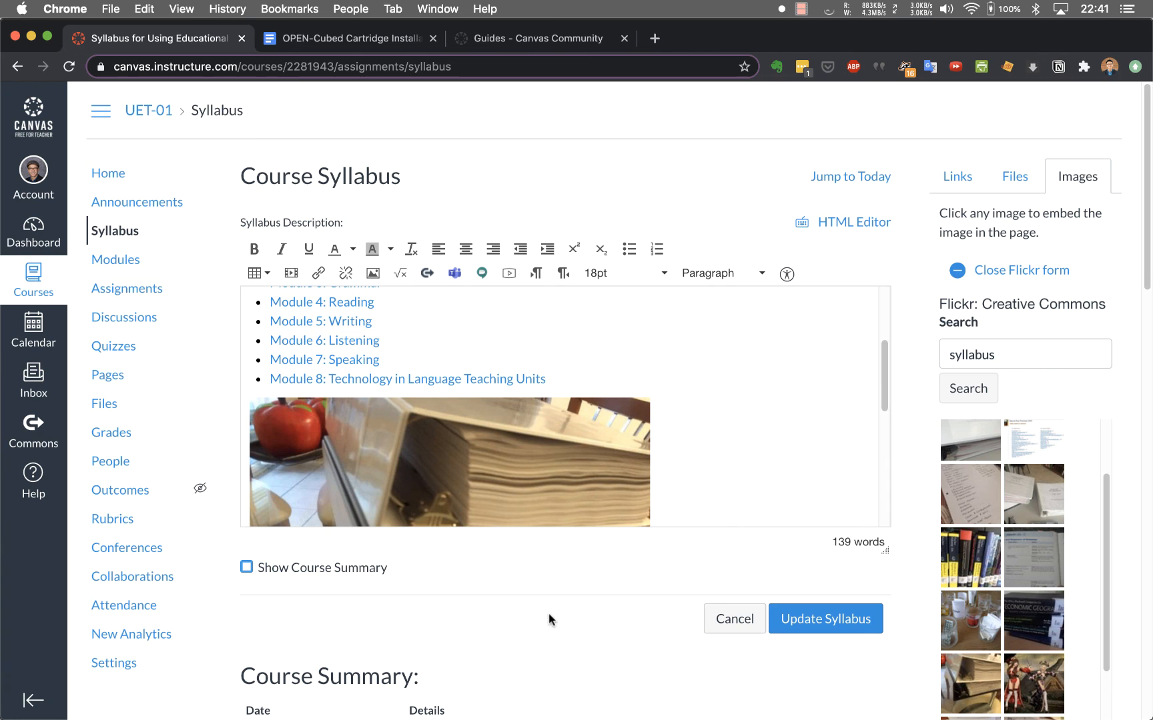
left_click(857, 621)
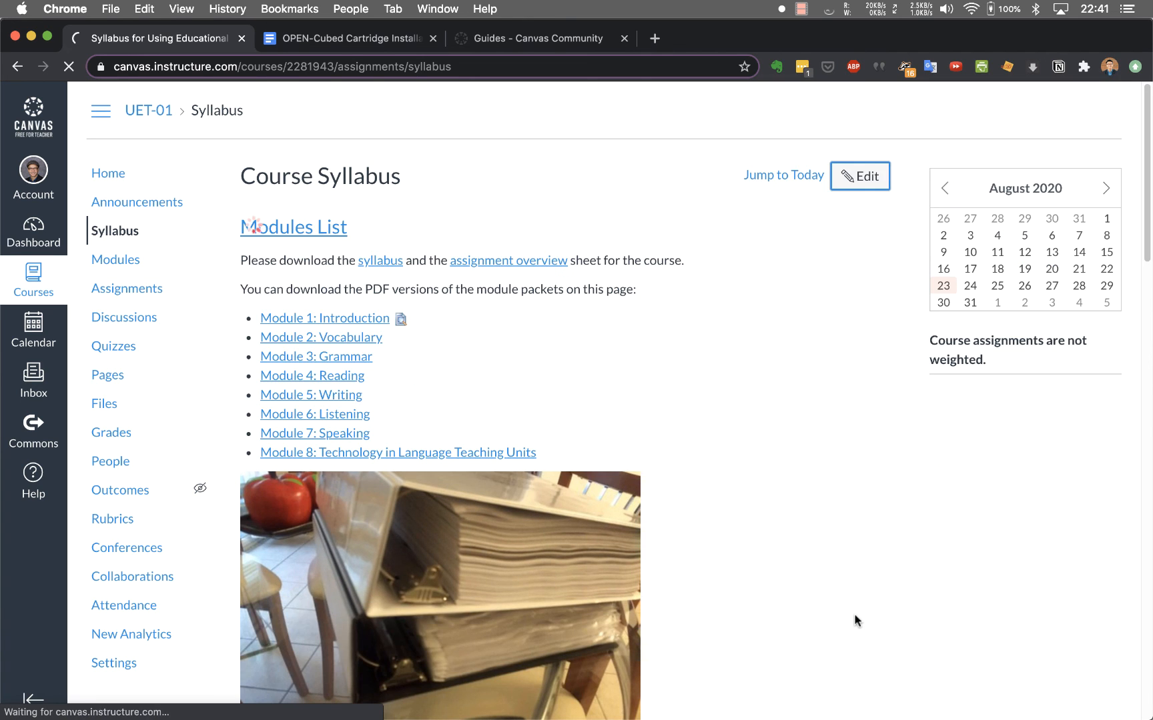
scroll(783, 509, "down", 5)
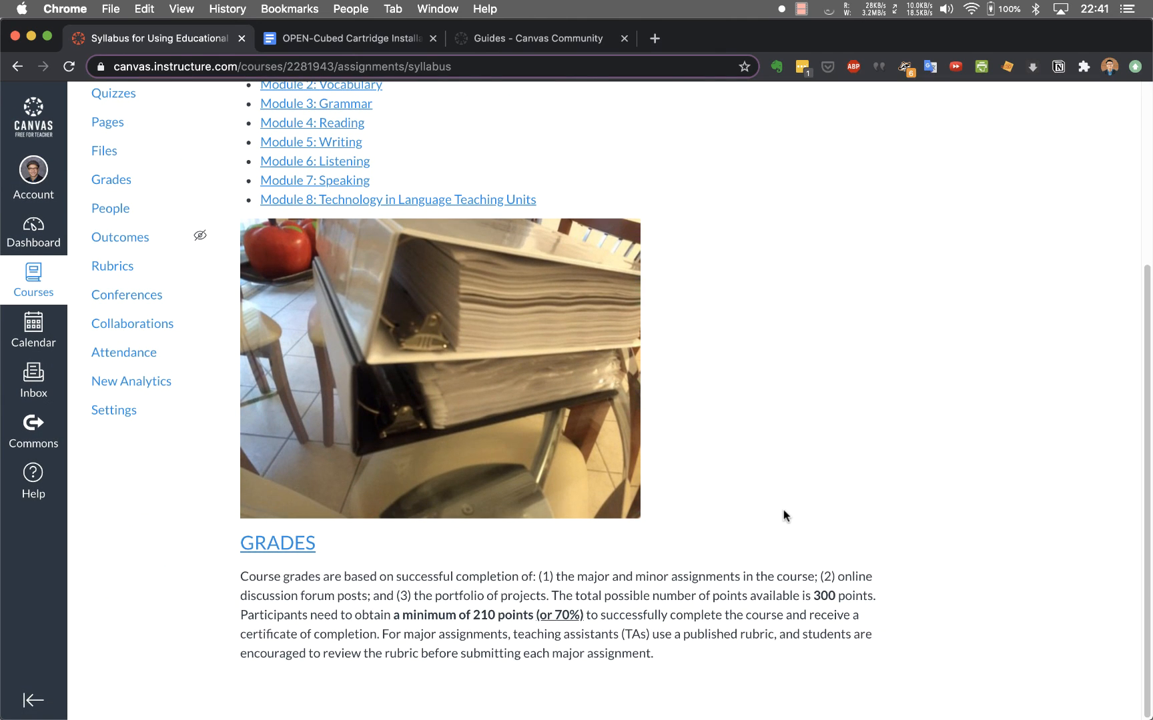
scroll(783, 509, "up", 3)
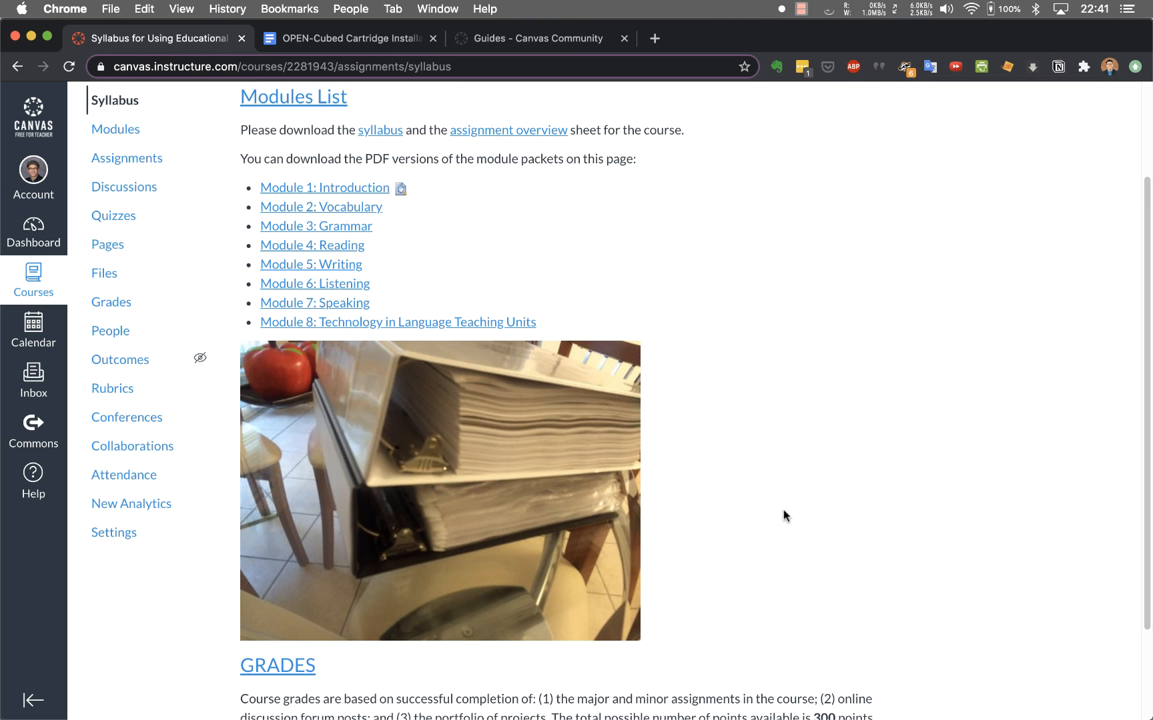
left_click(801, 9)
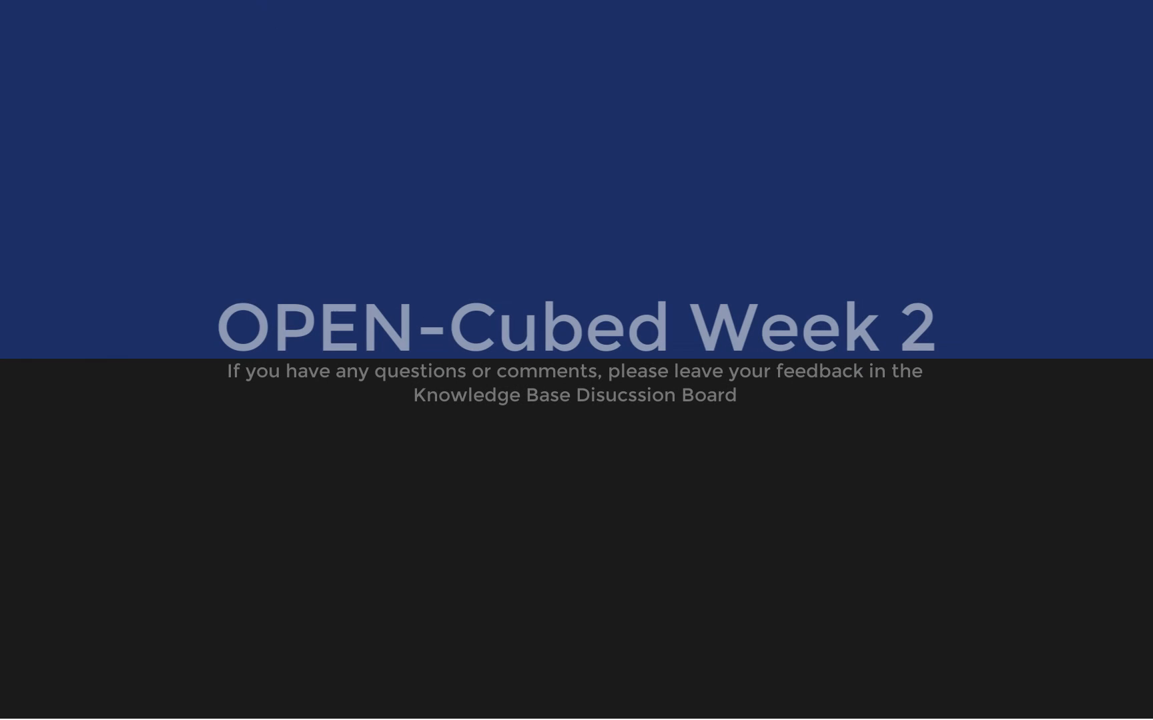